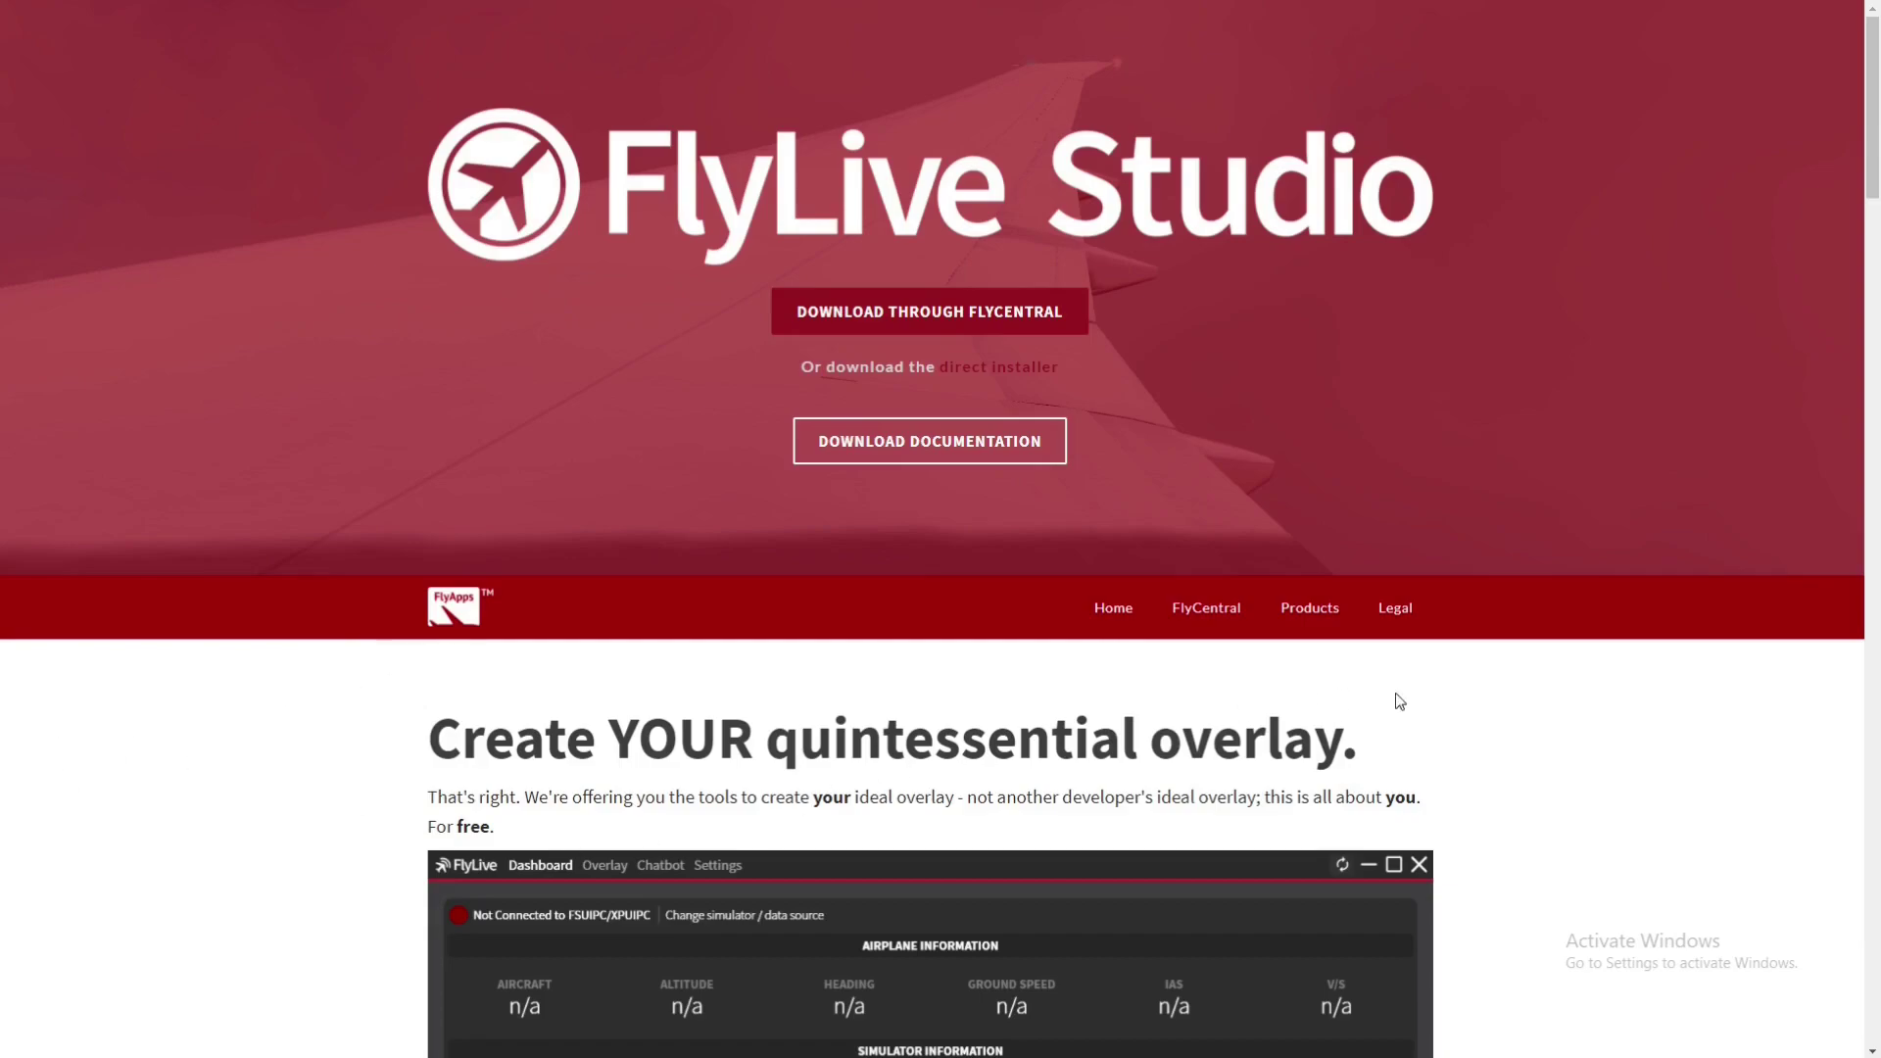
scroll(1616, 549, "down", 4)
scroll(1876, 271, "down", 1)
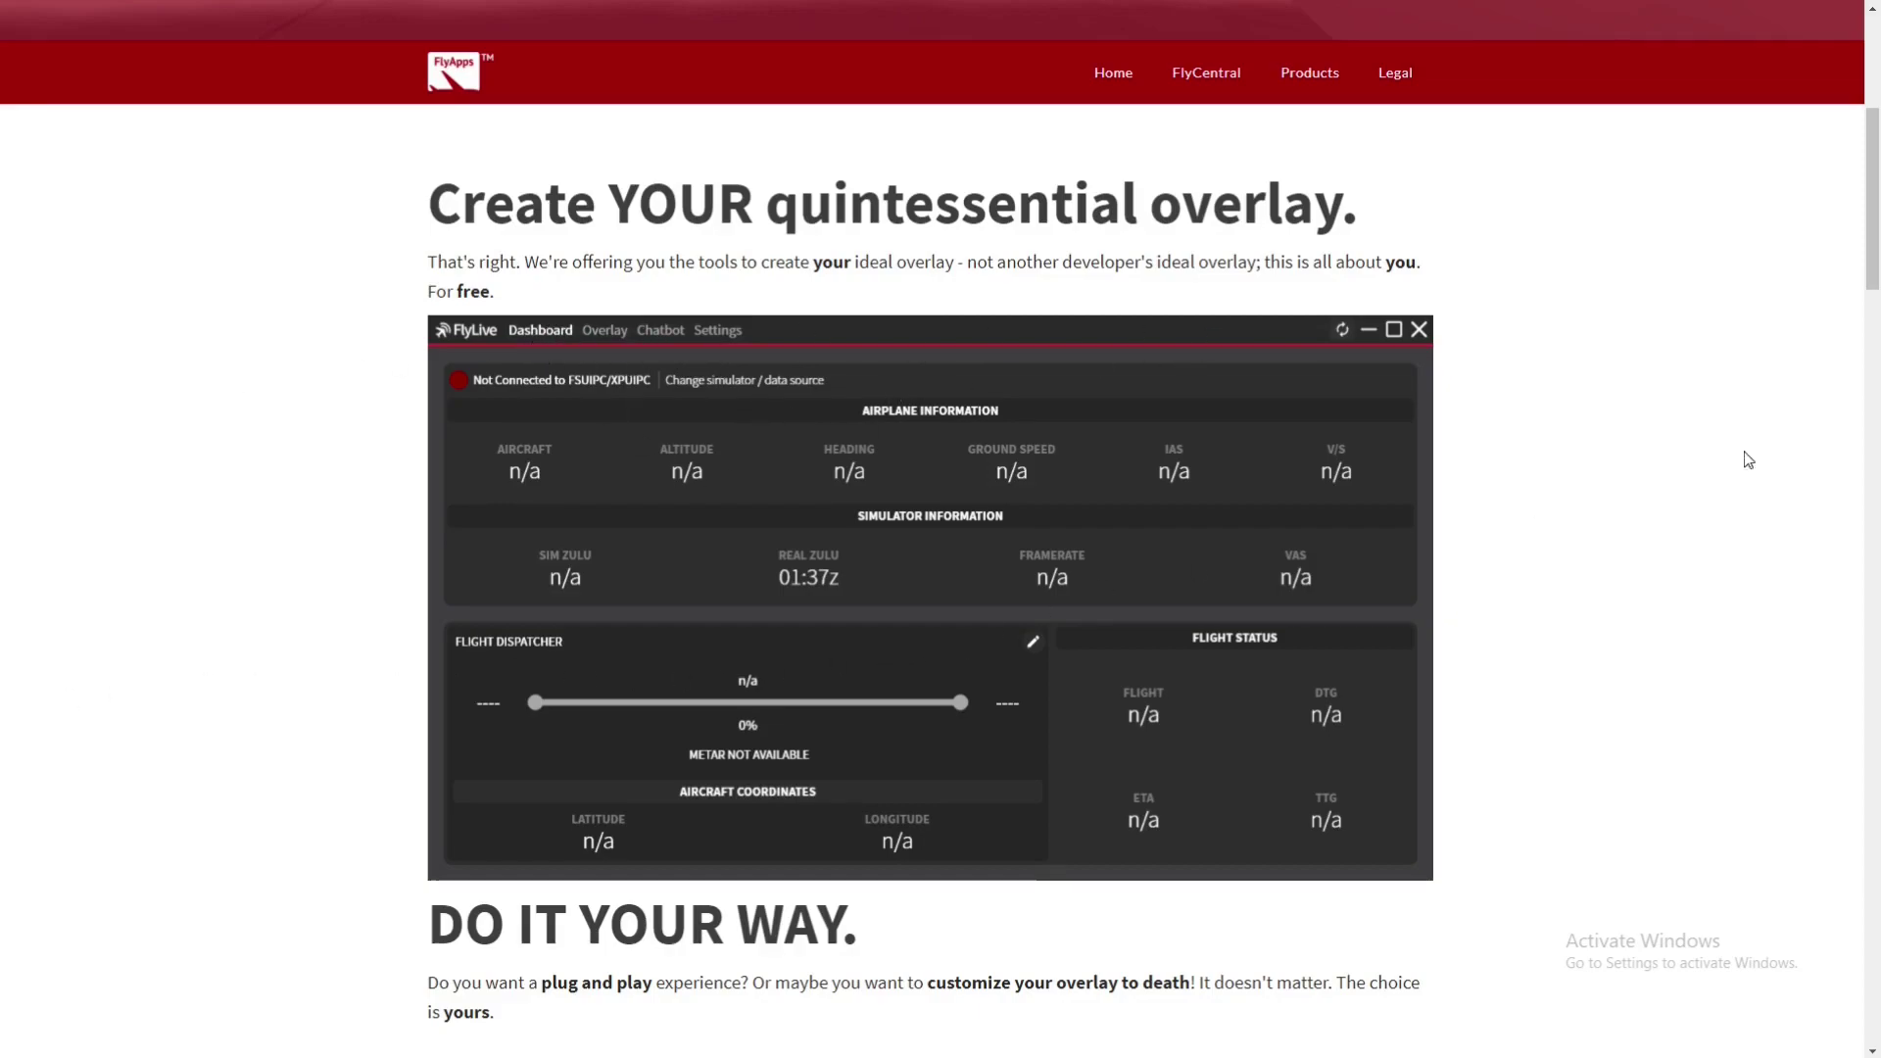
scroll(1813, 244, "down", 3)
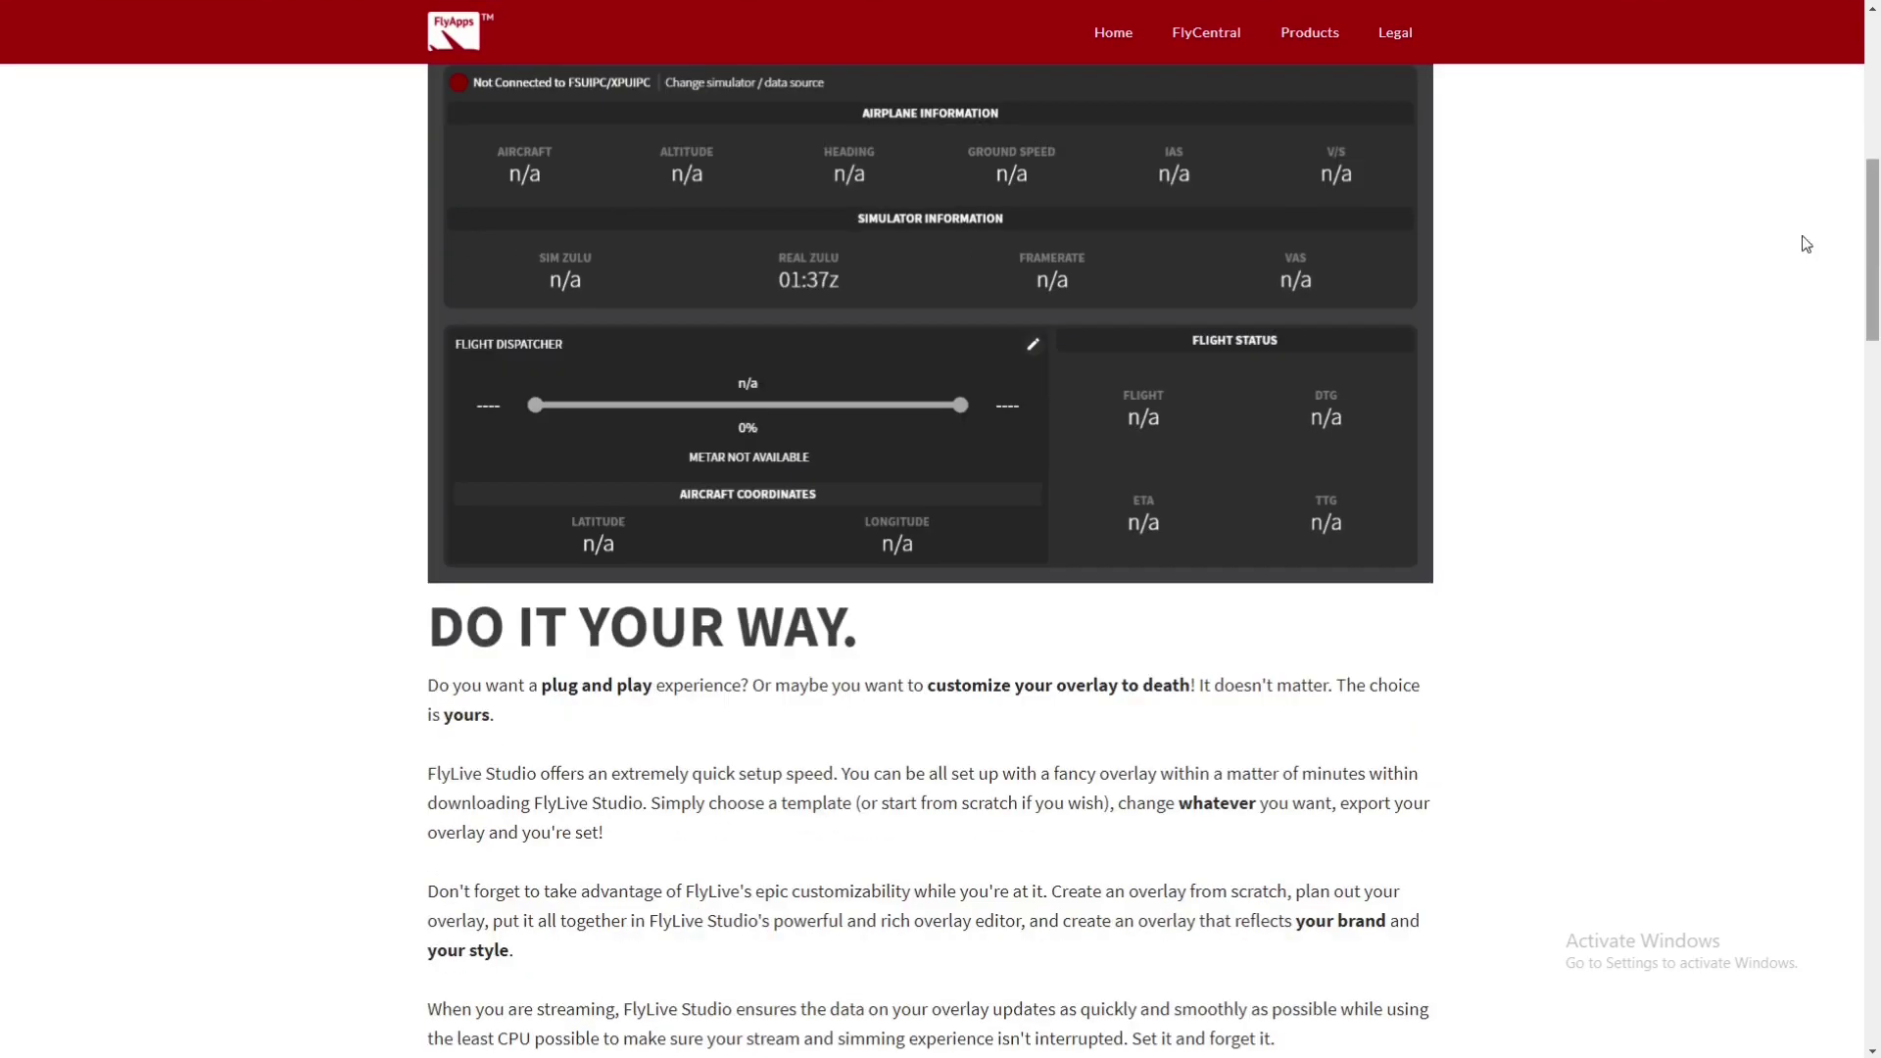
scroll(1107, 310, "up", 2)
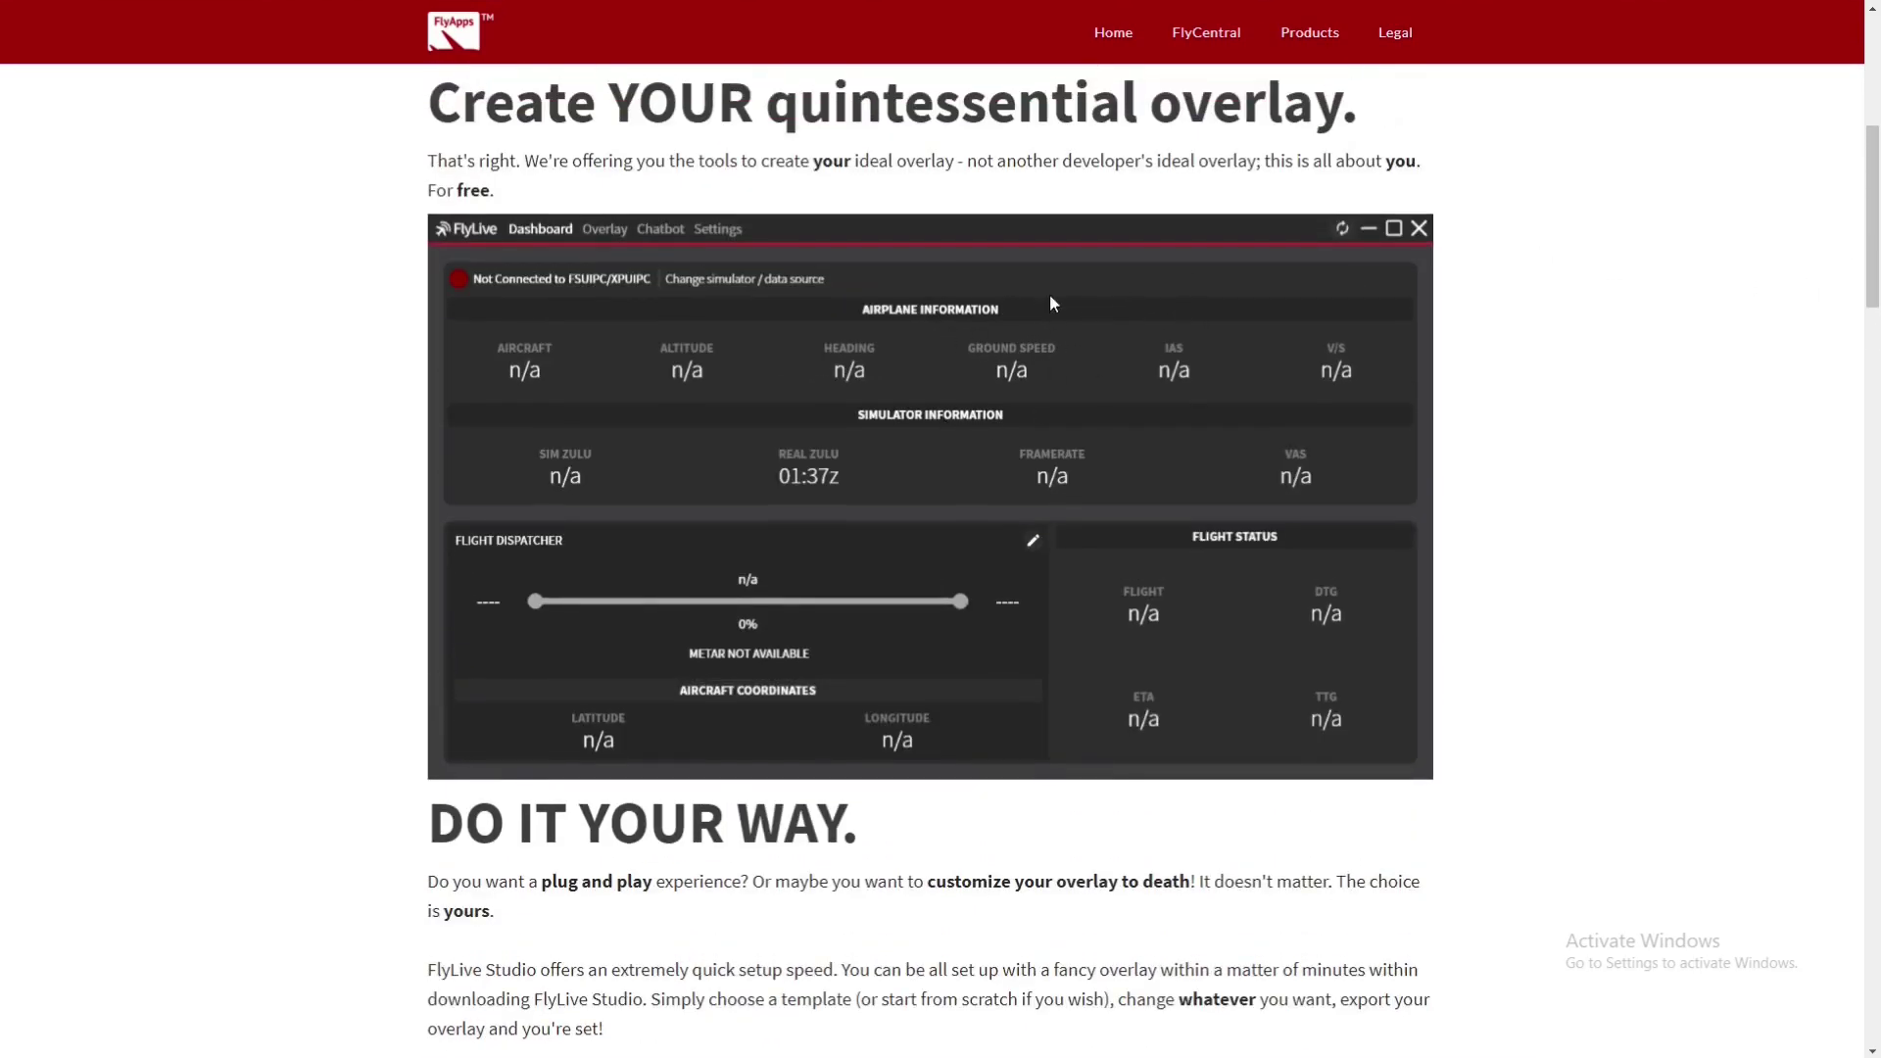
left_click_drag(1873, 253, 1875, 421)
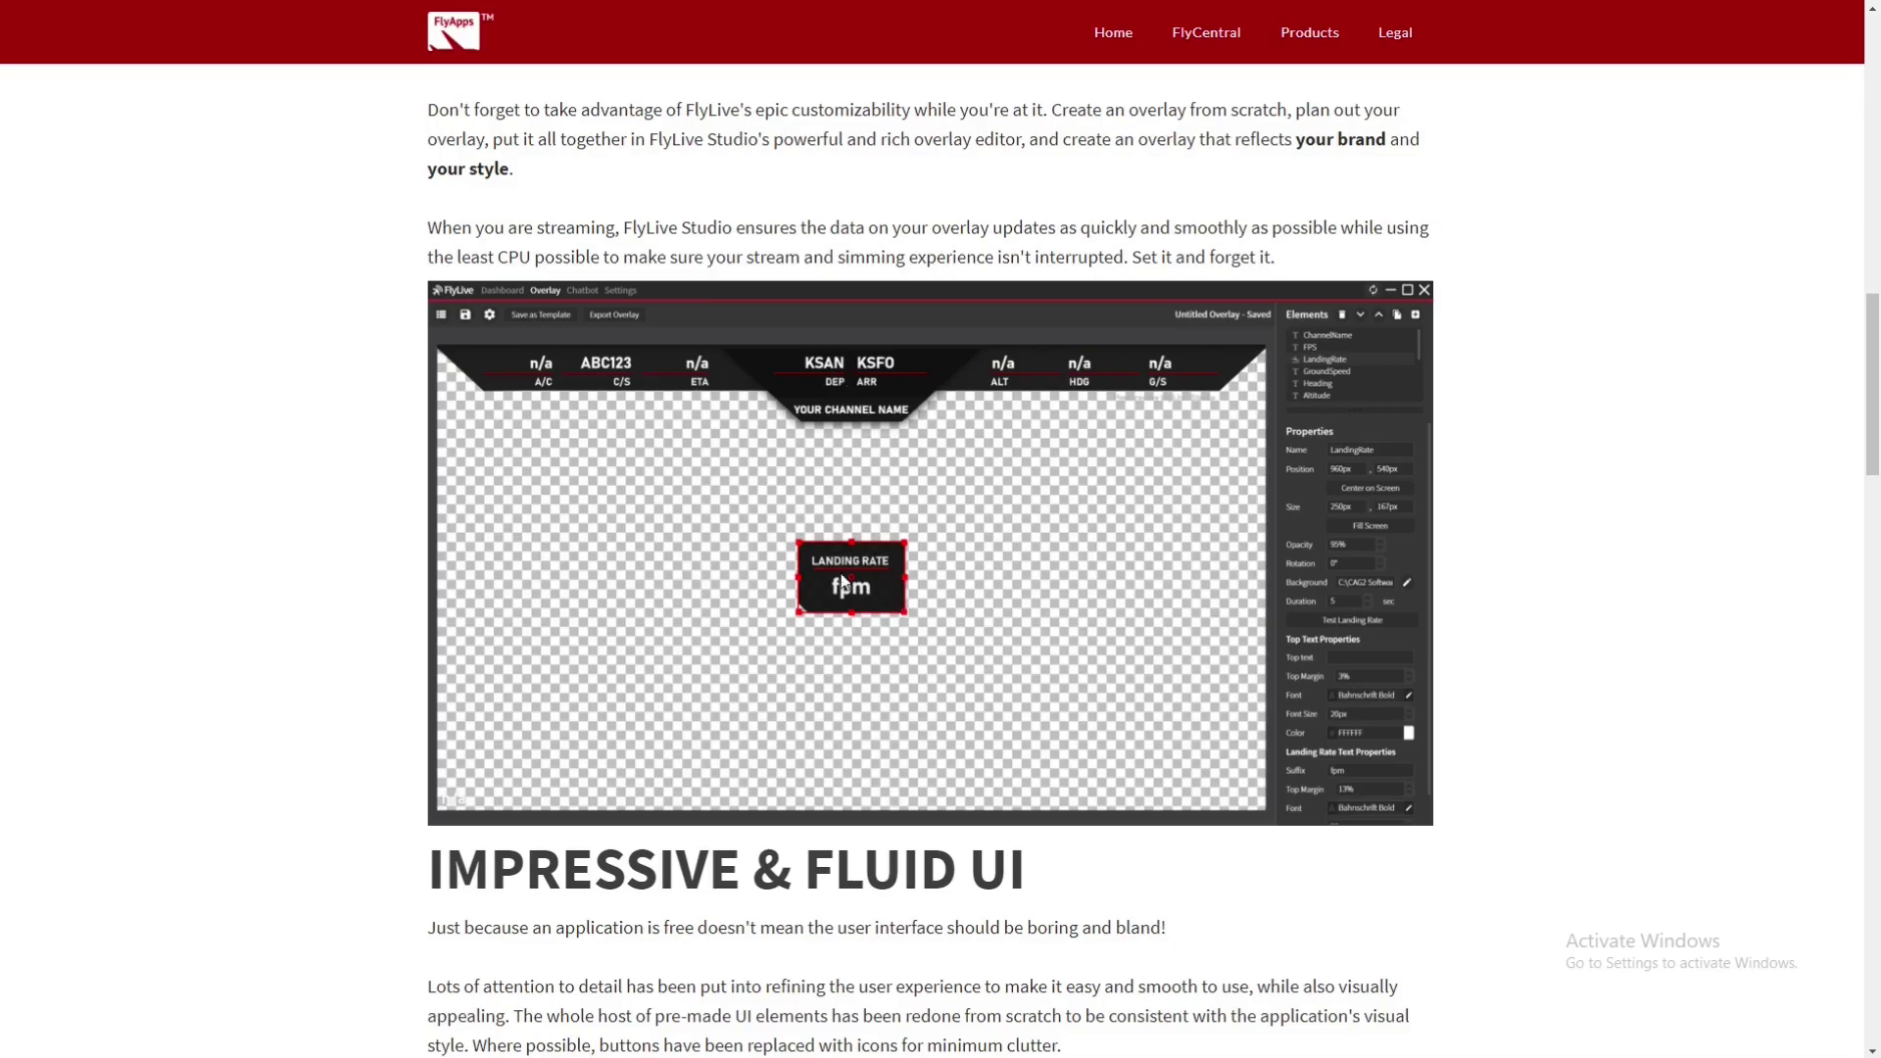
left_click_drag(1875, 417, 1869, 753)
scroll(872, 548, "down", 1)
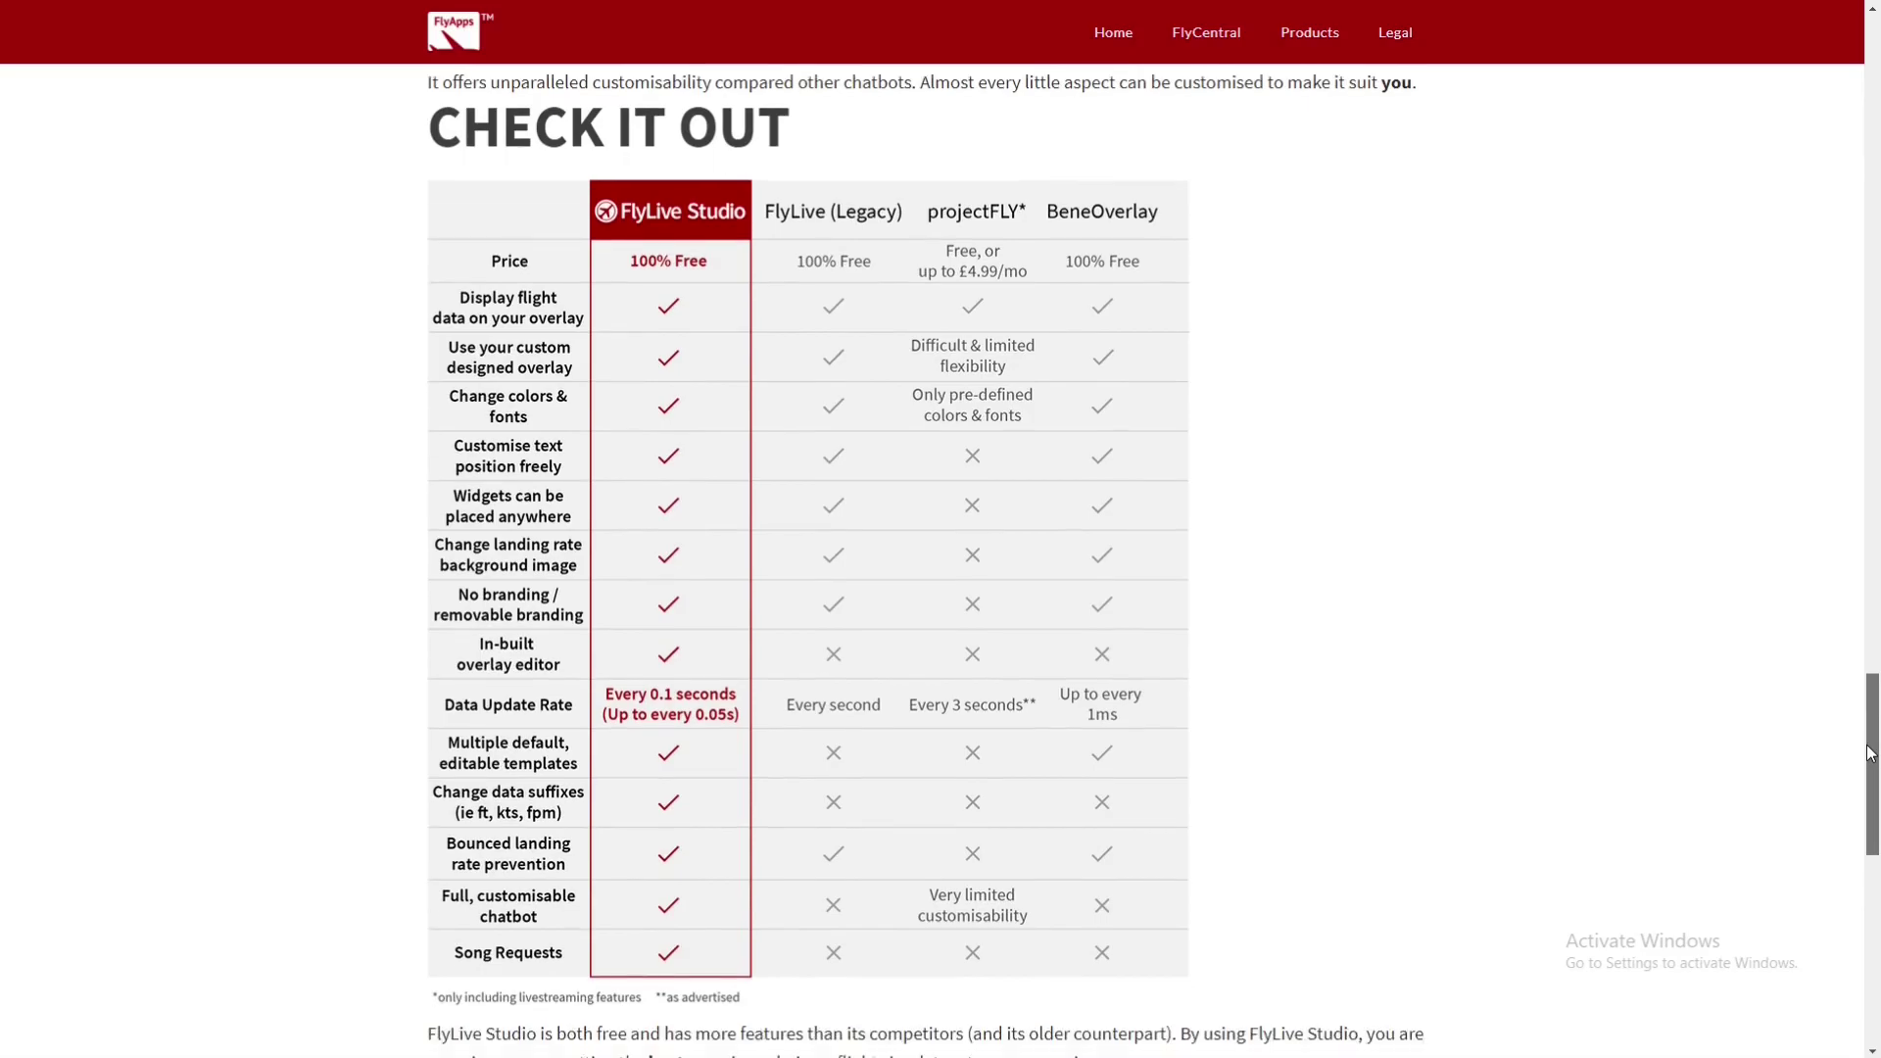
scroll(998, 553, "up", 8)
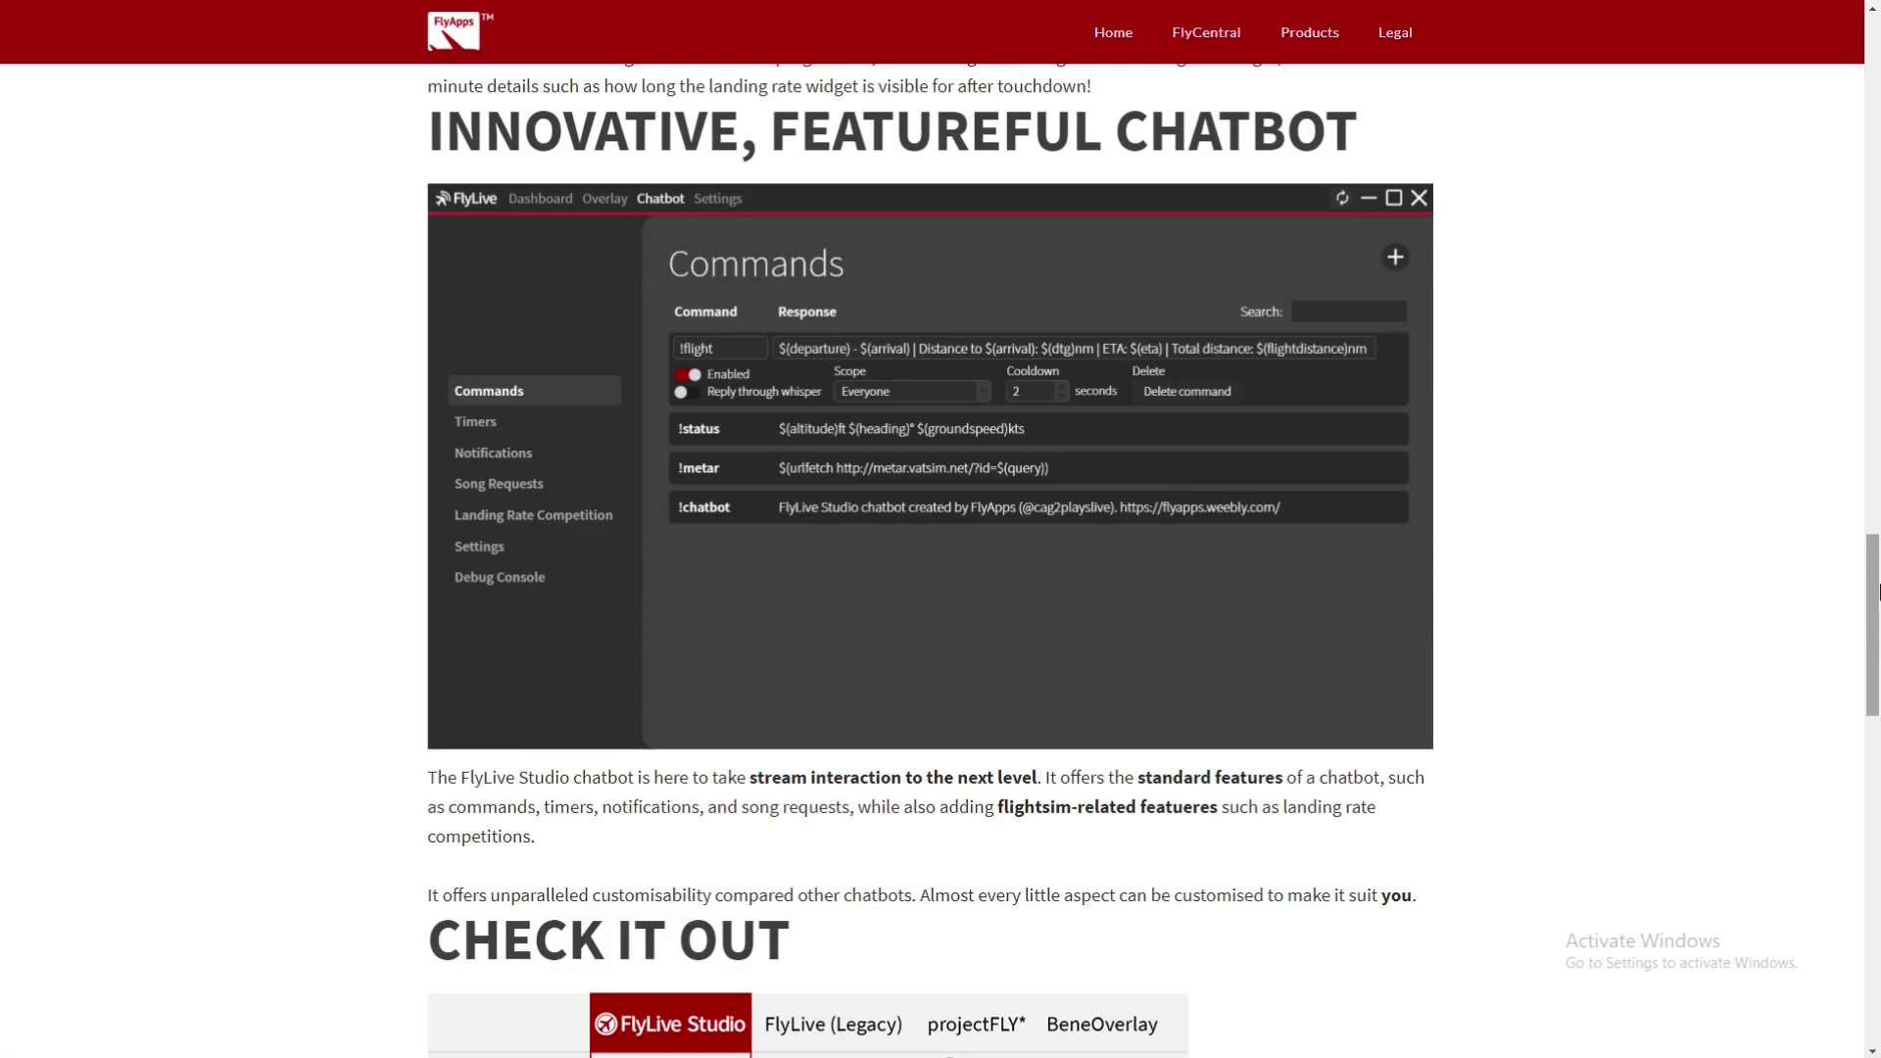
left_click_drag(1876, 586, 1876, 686)
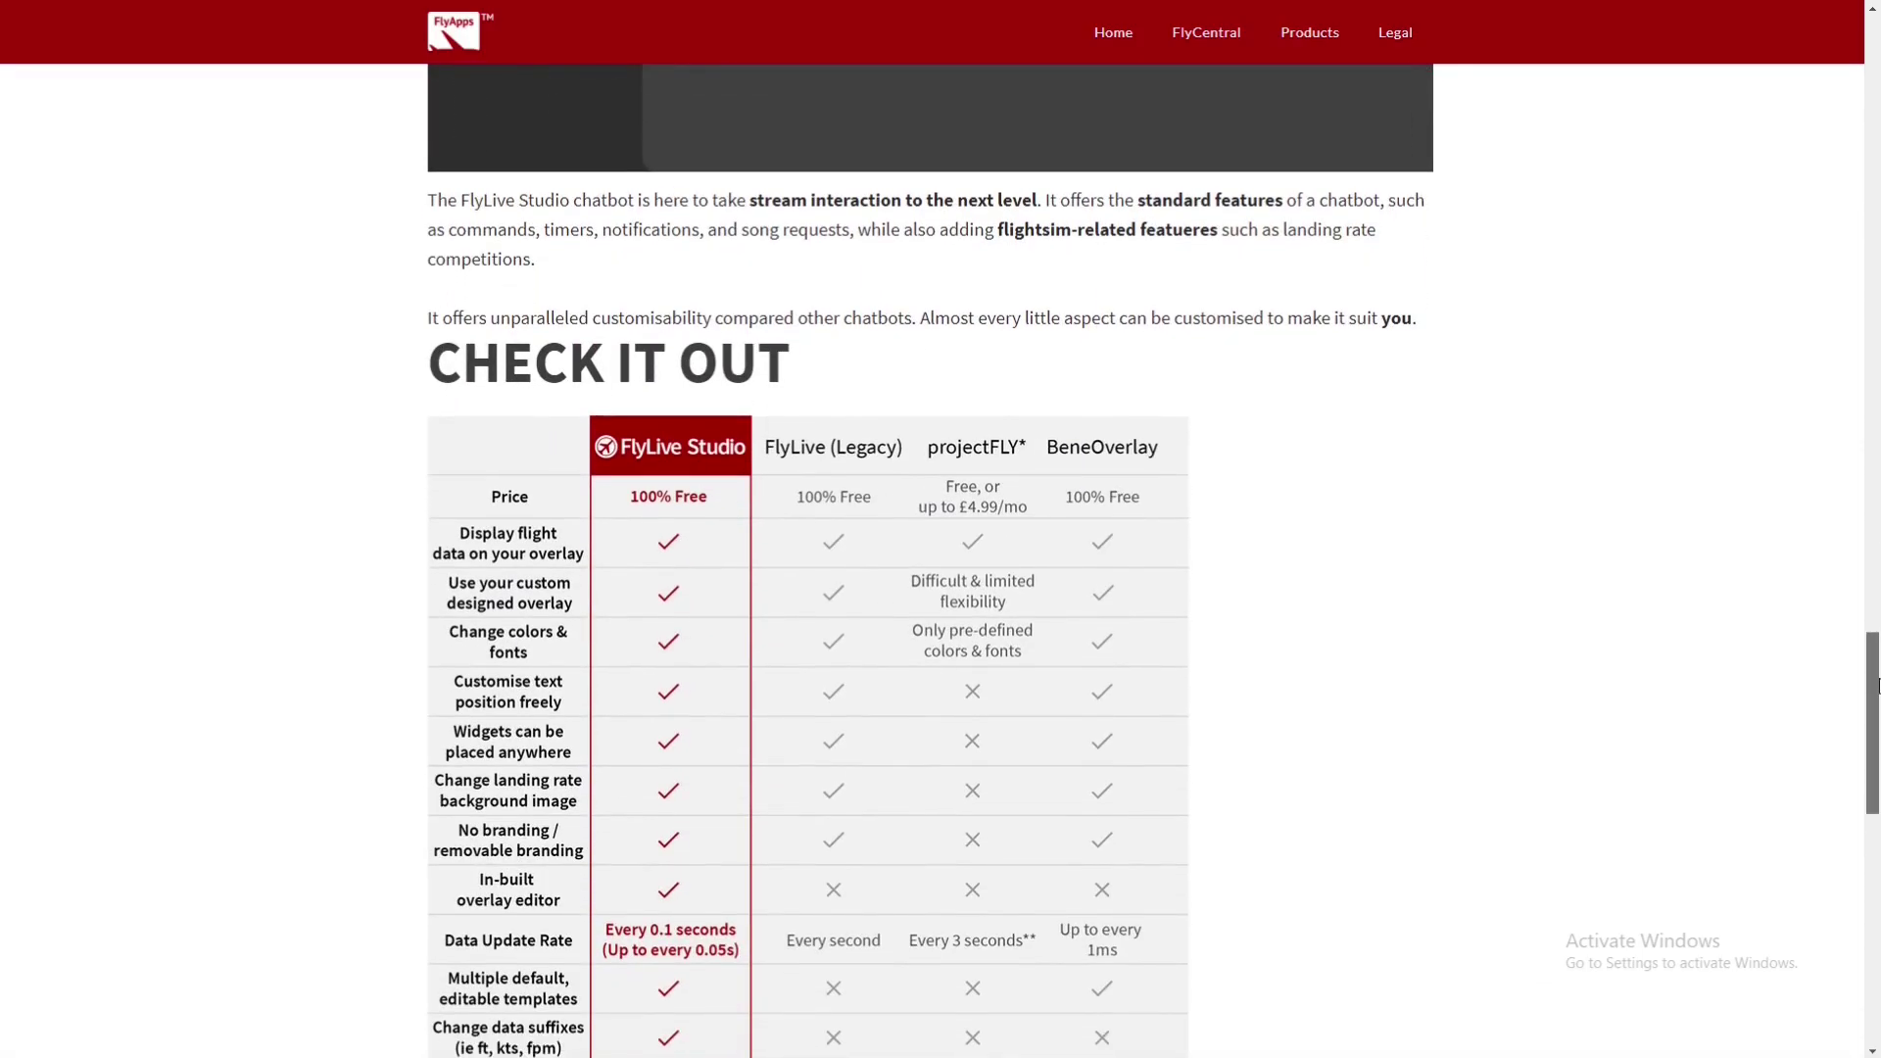
scroll(800, 572, "down", 3)
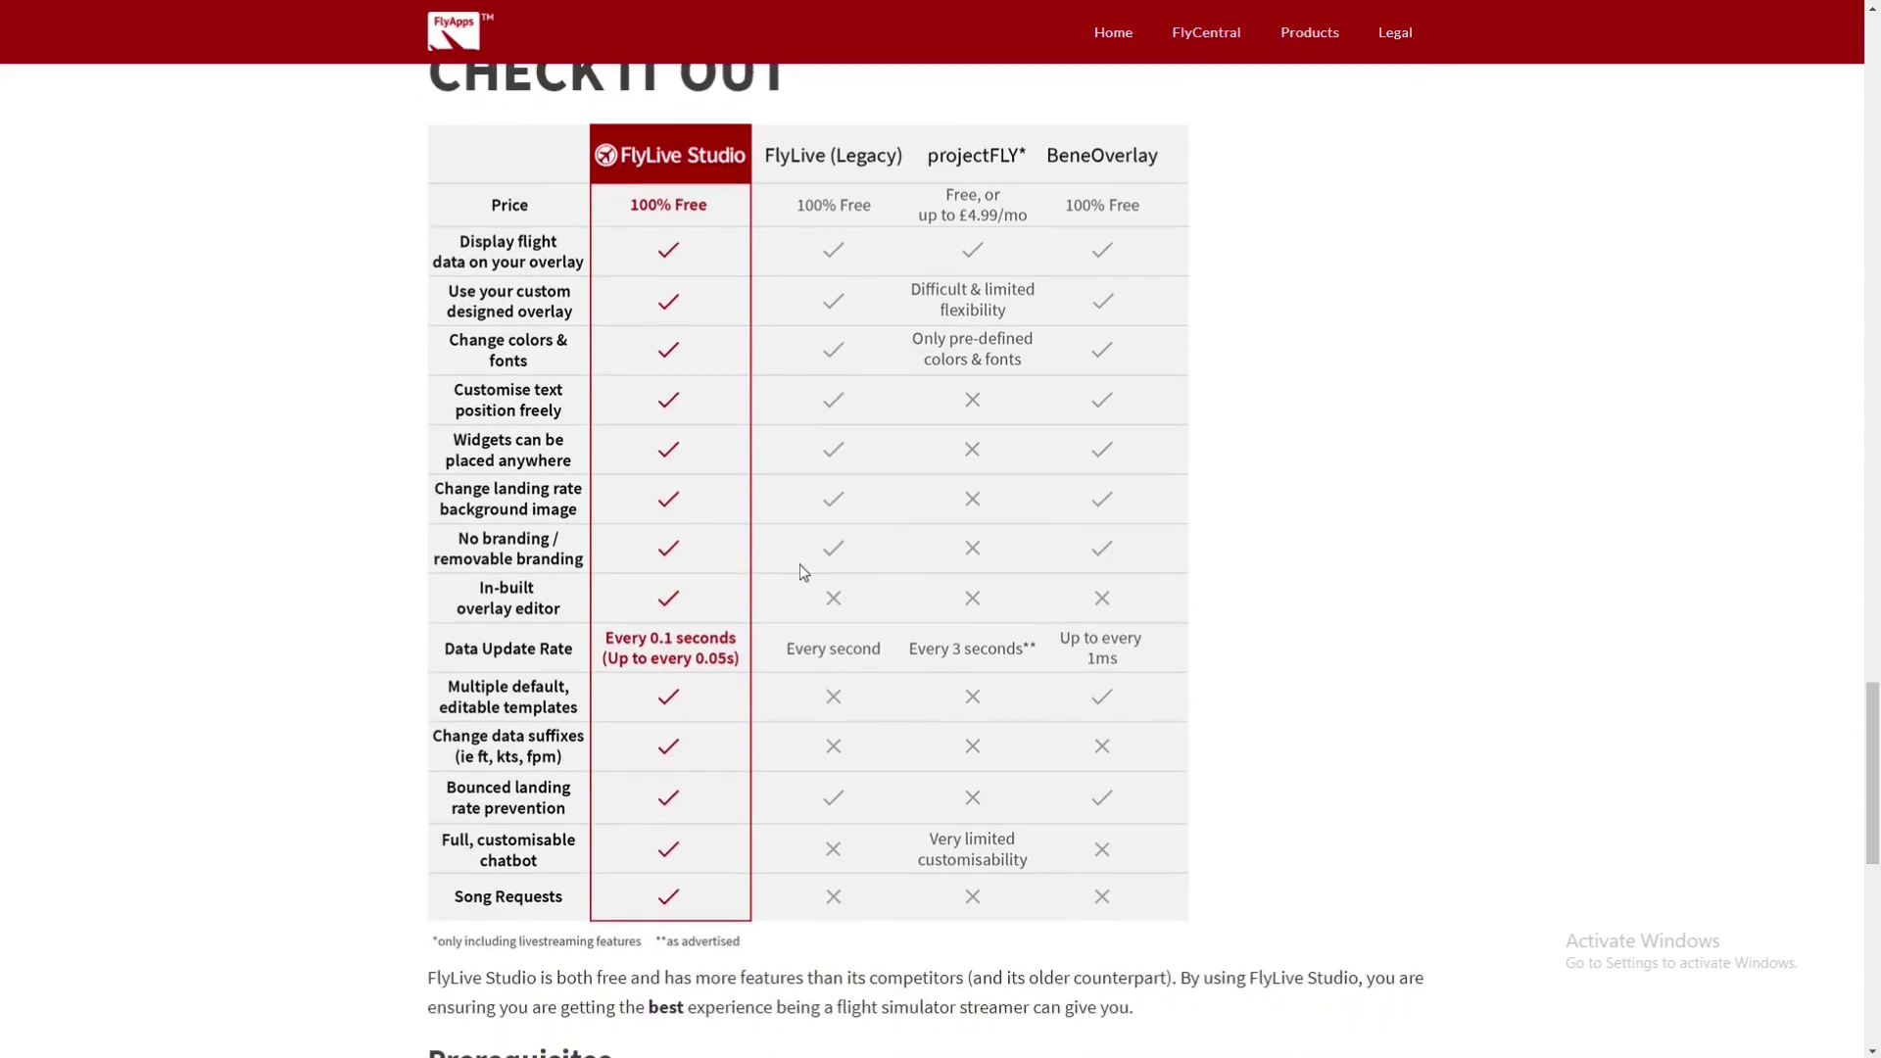
scroll(882, 294, "up", 1)
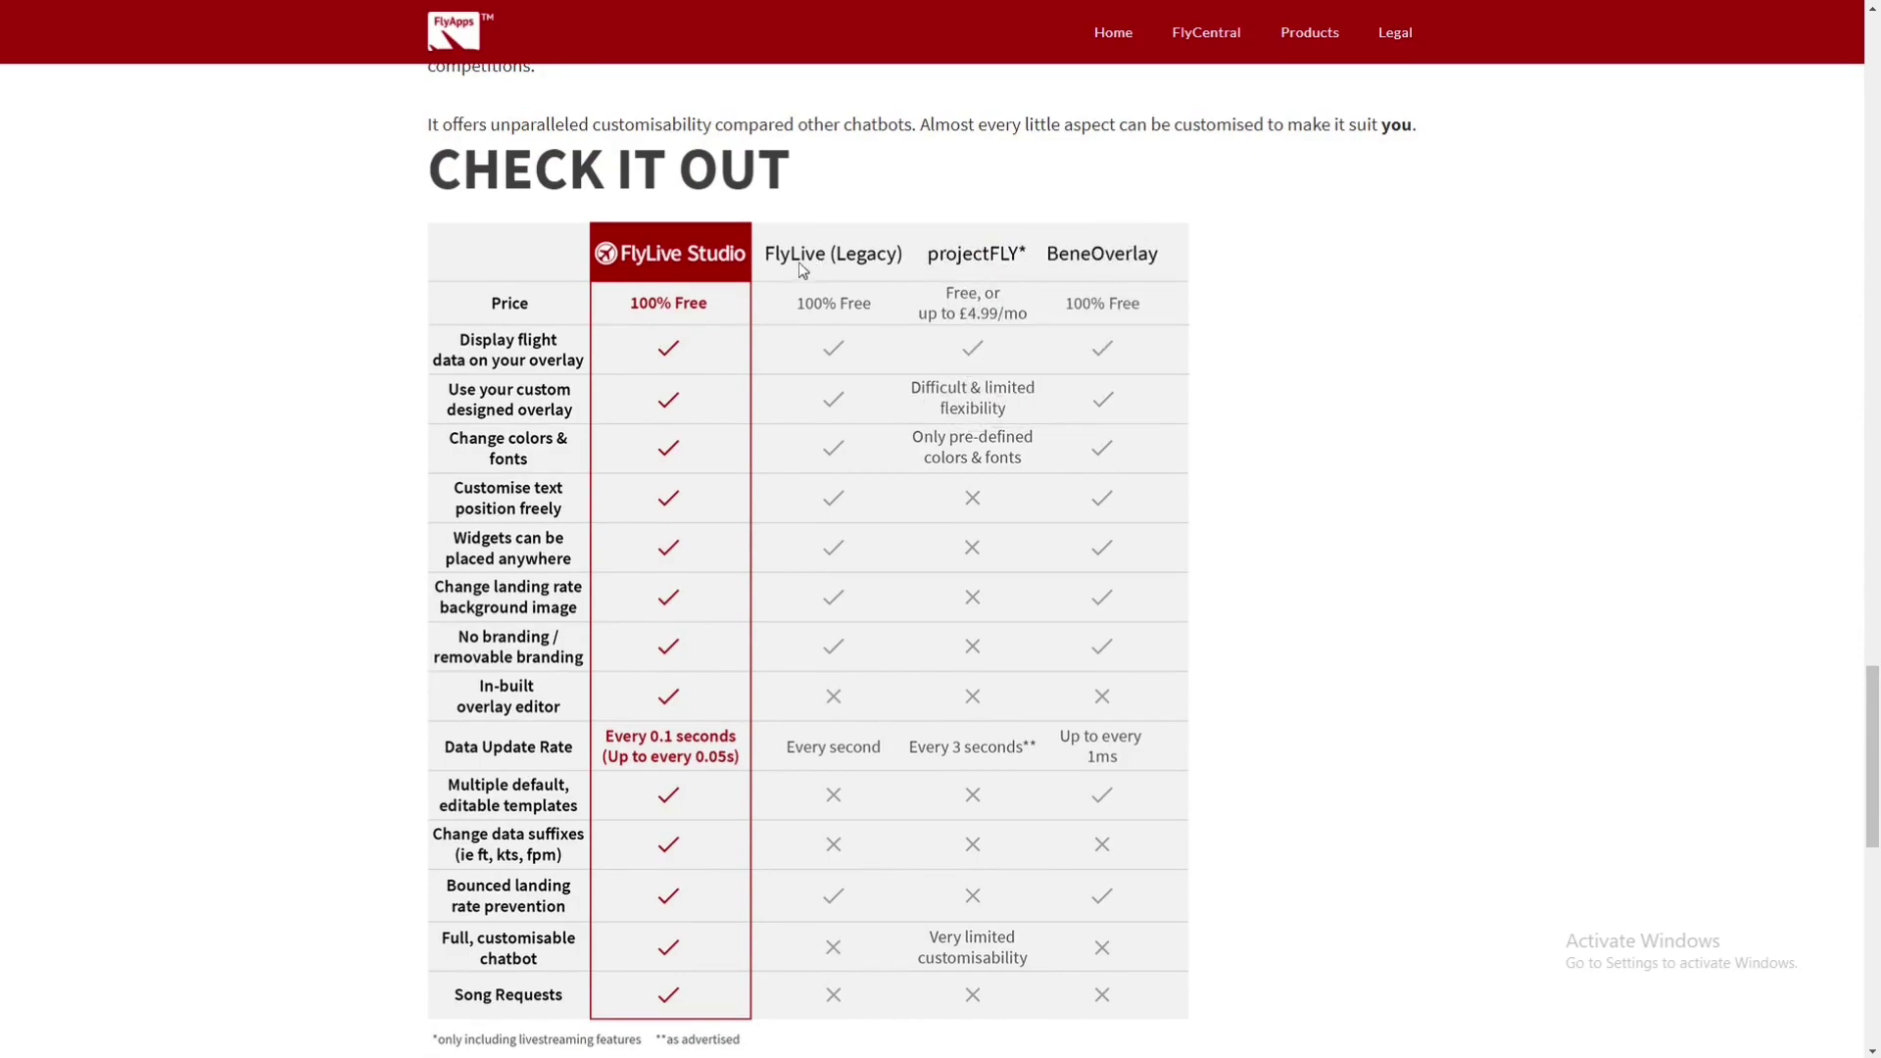
scroll(801, 270, "down", 1)
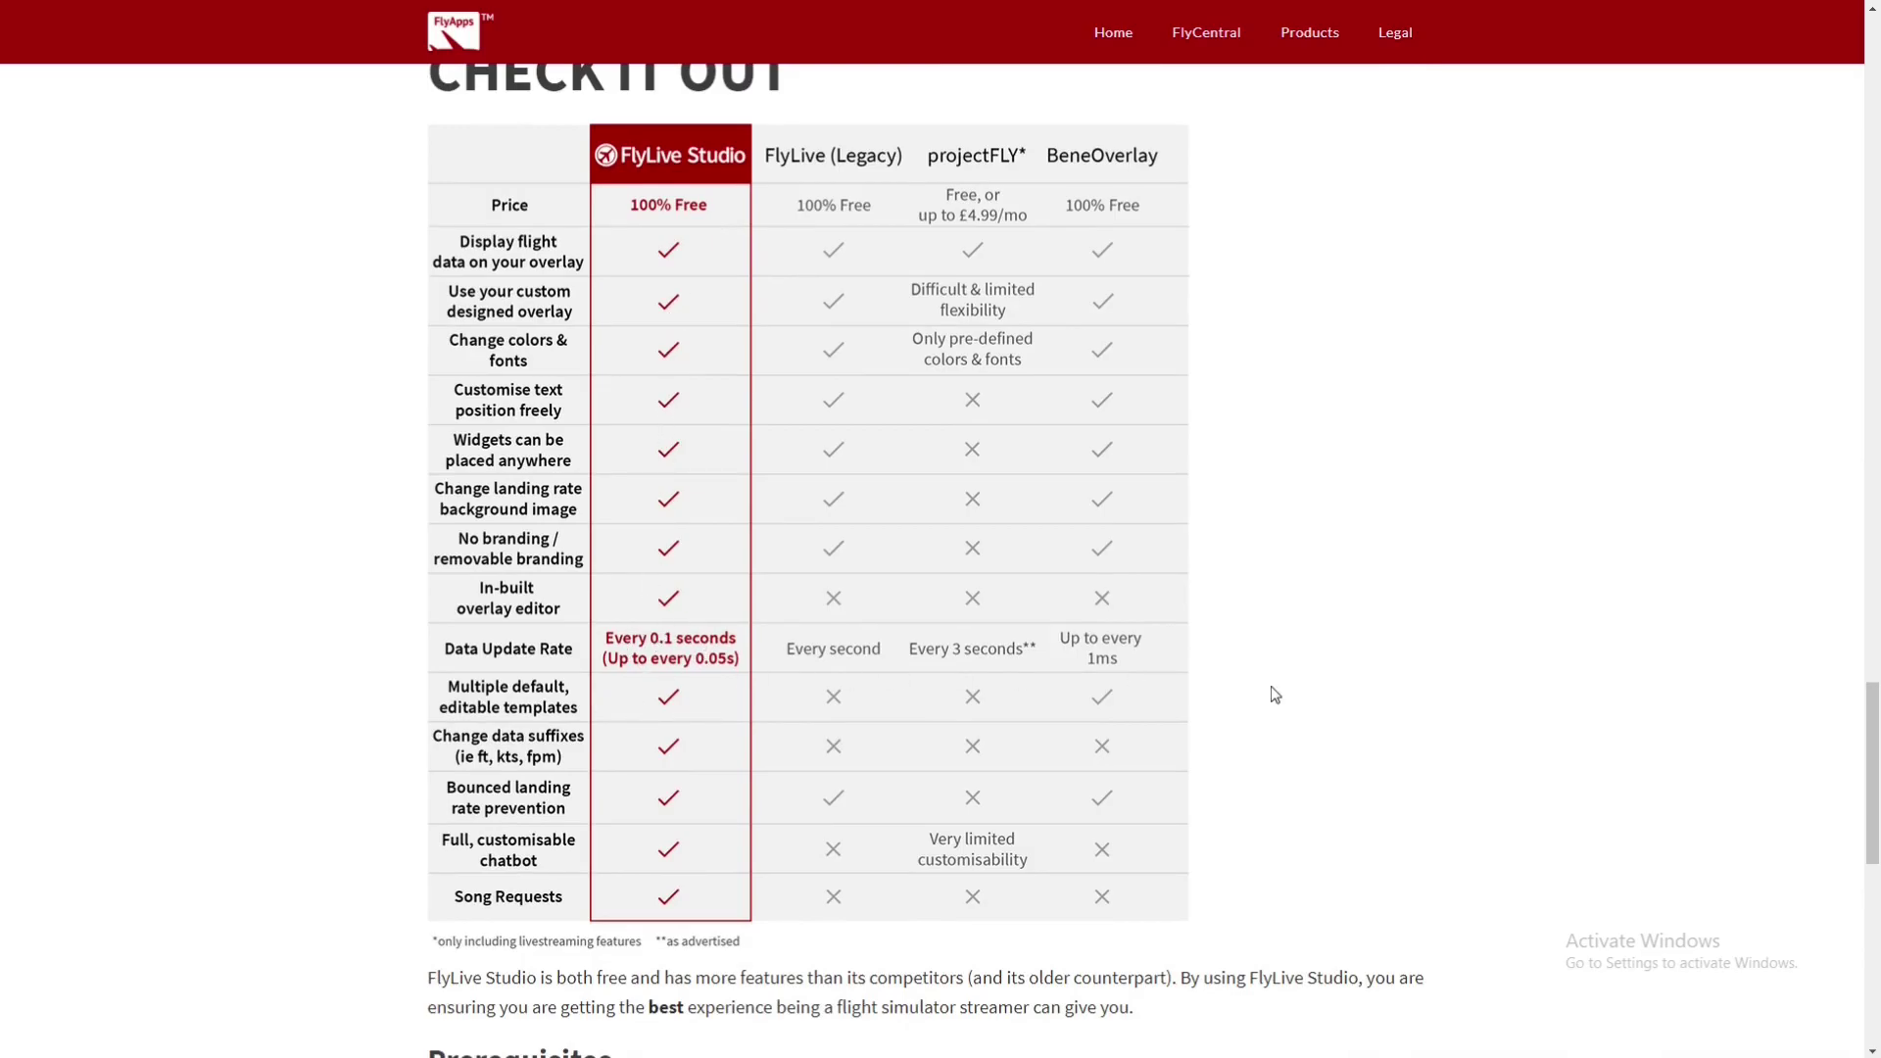
left_click_drag(1859, 709, 1876, 44)
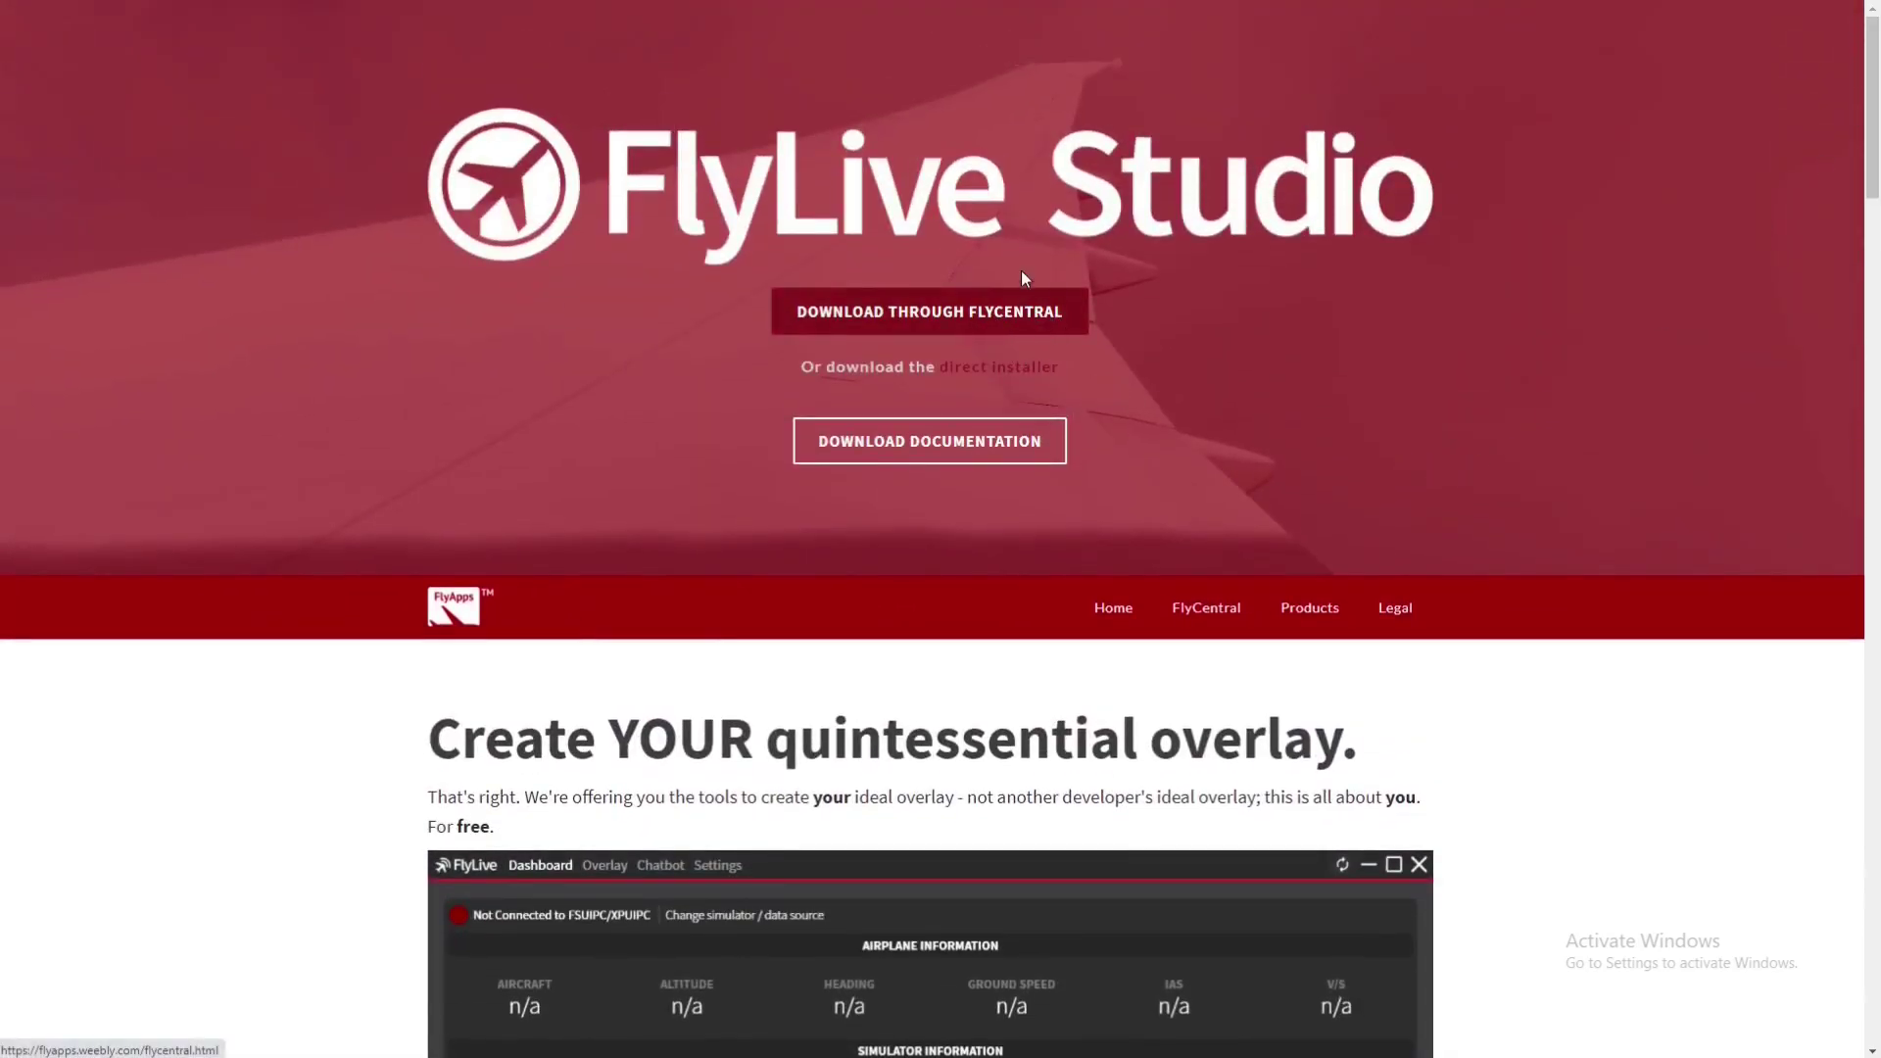
Download flylivestudioinstaller.exe through the direct installer link and run it
left_click(984, 368)
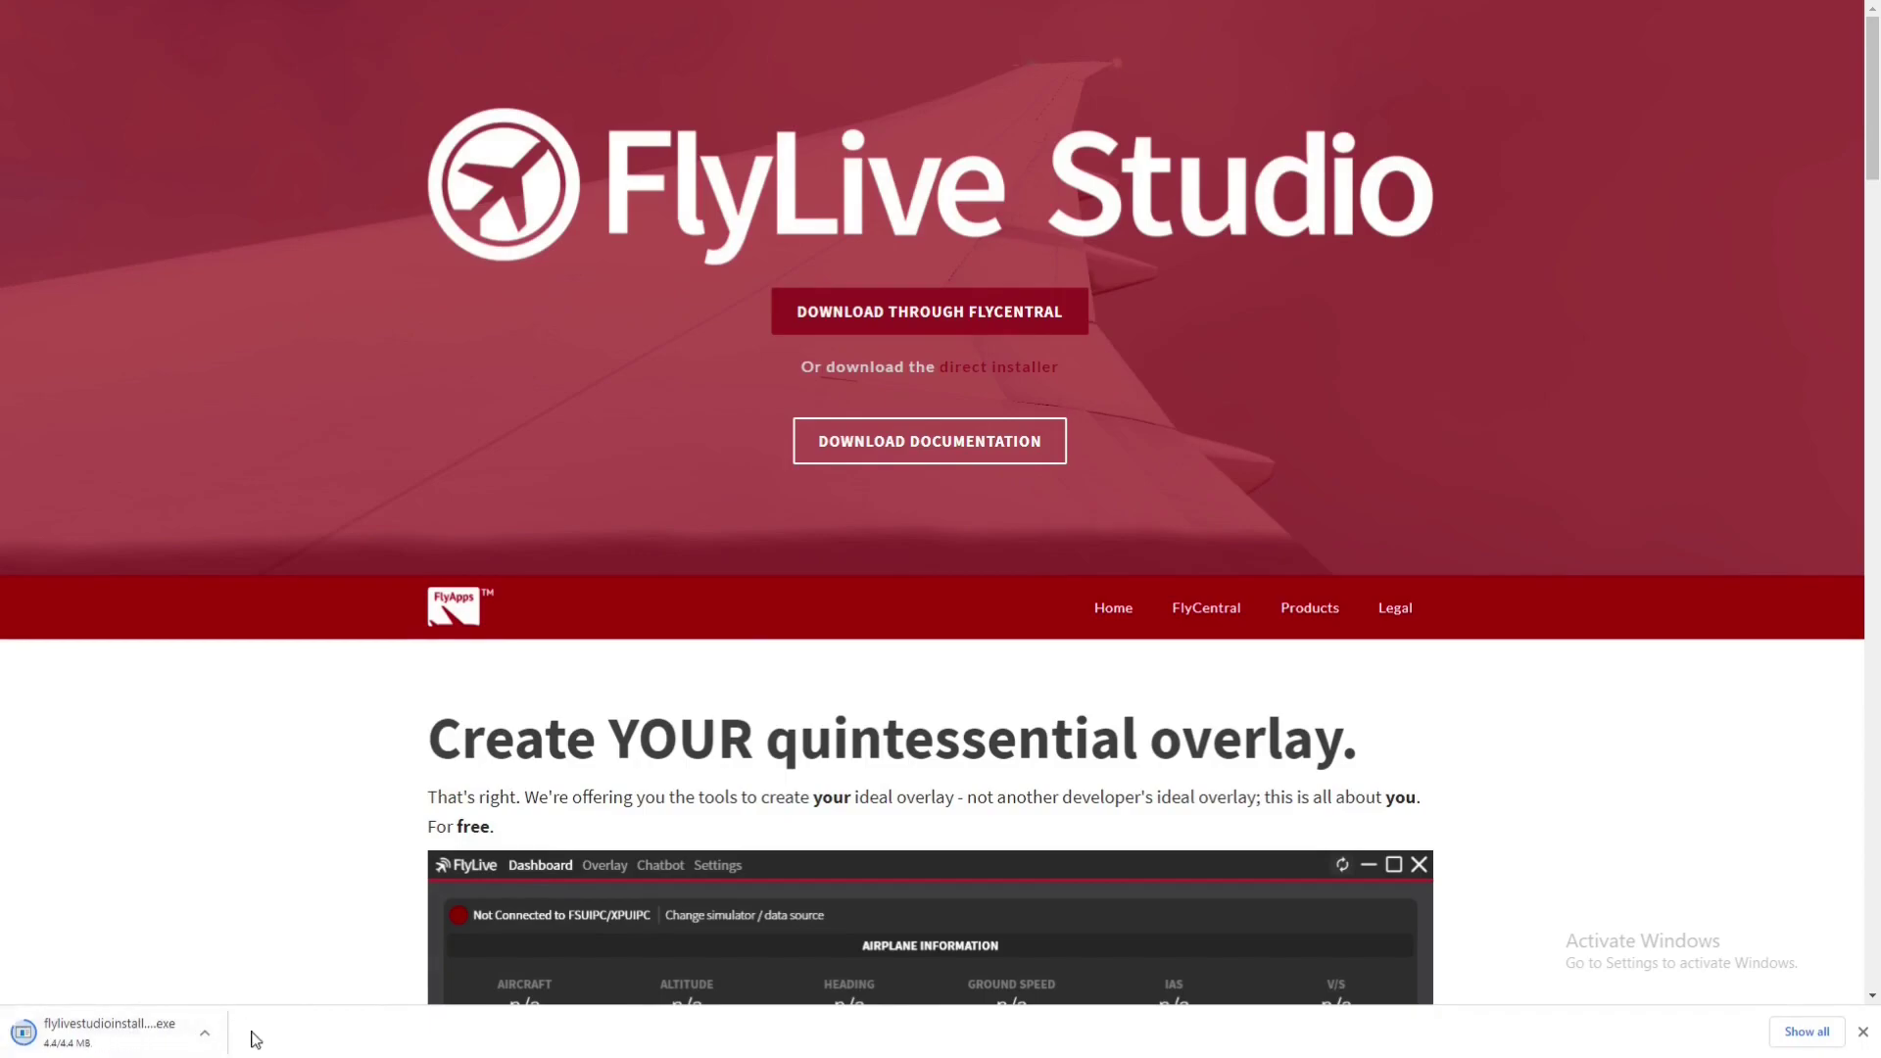
left_click(137, 1040)
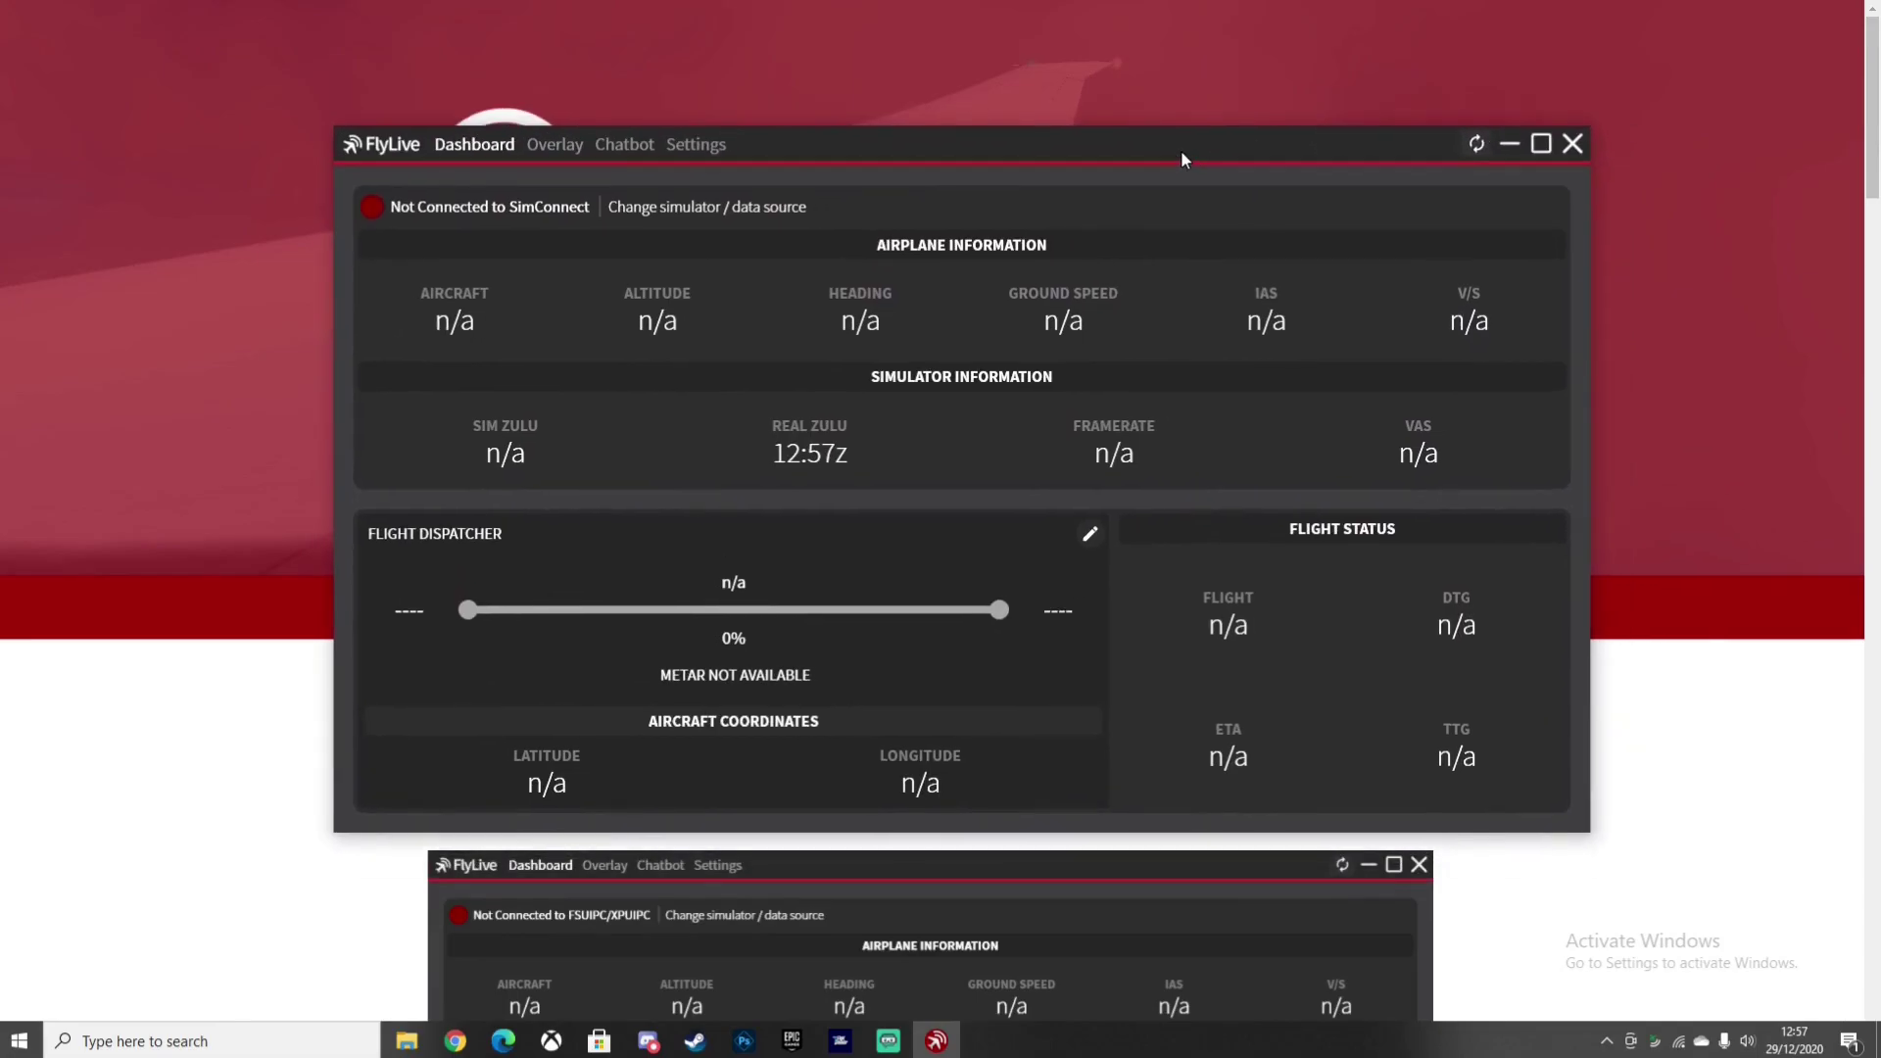
left_click_drag(1180, 150, 1185, 168)
left_click(560, 164)
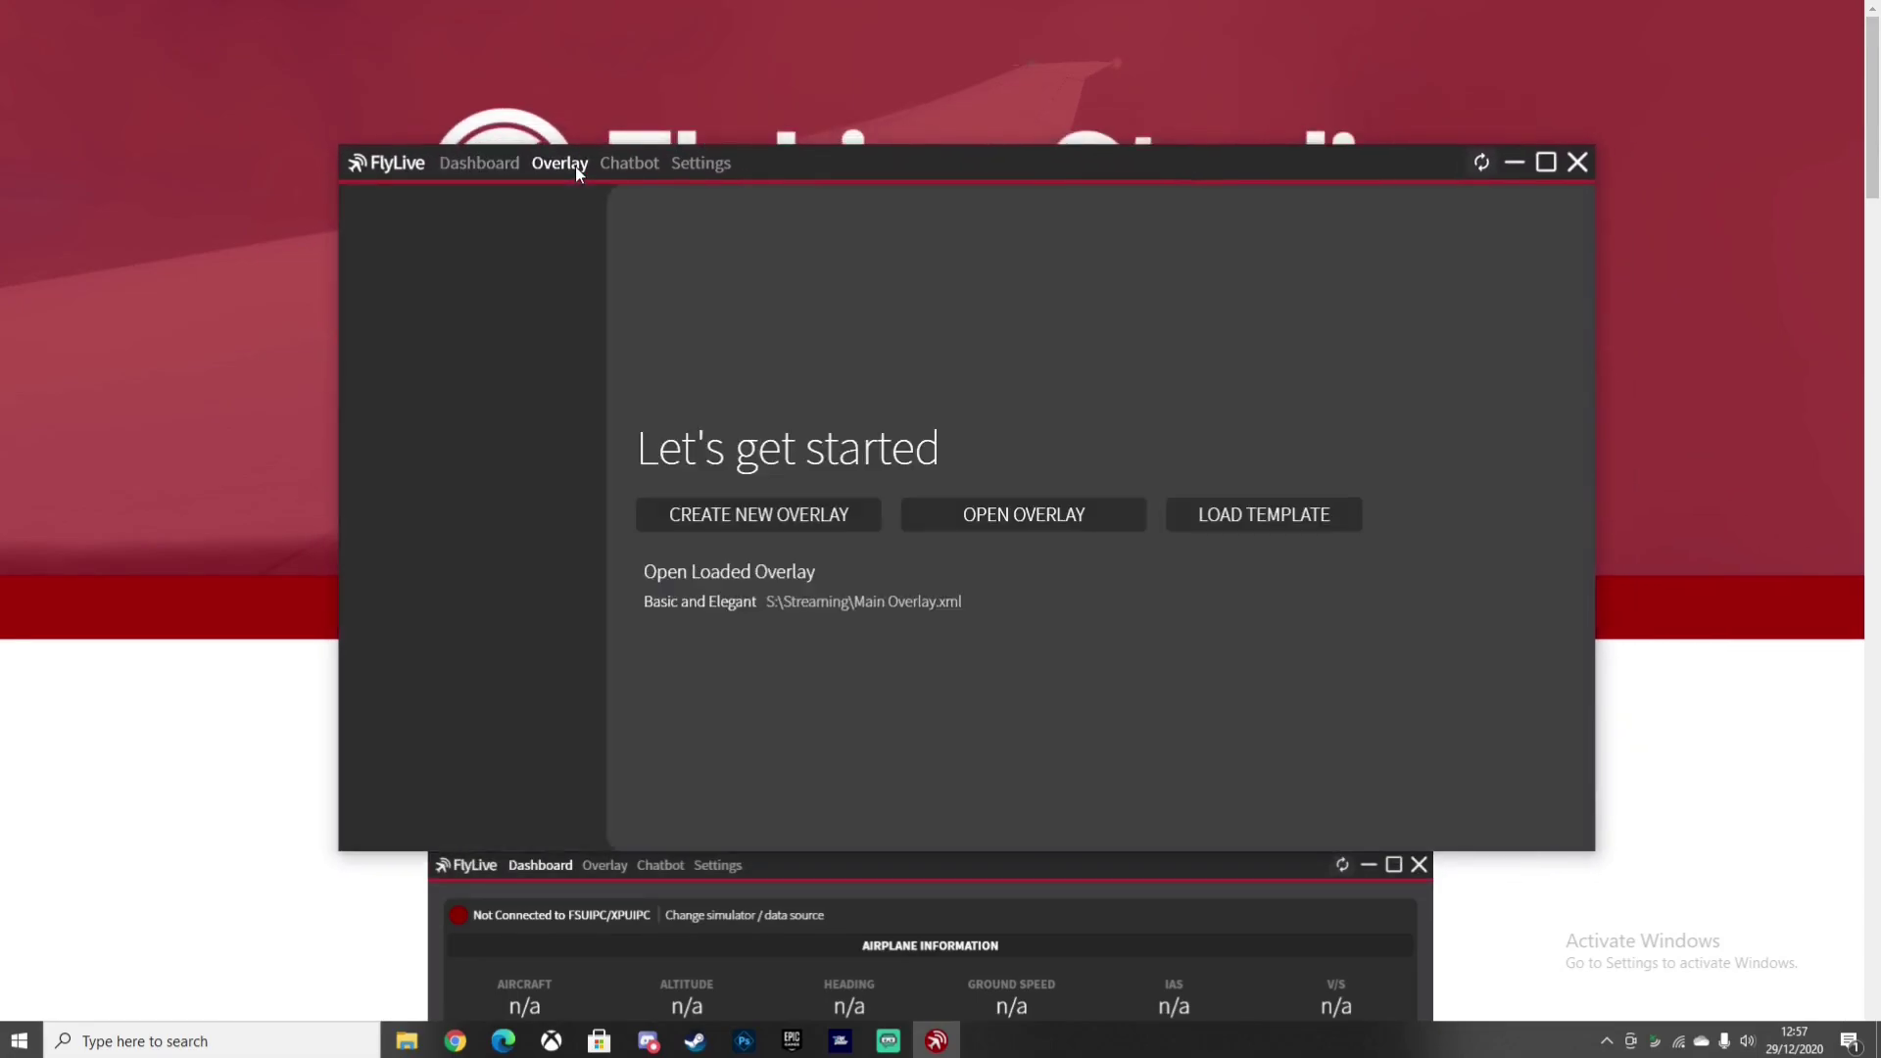
left_click(617, 164)
left_click(693, 164)
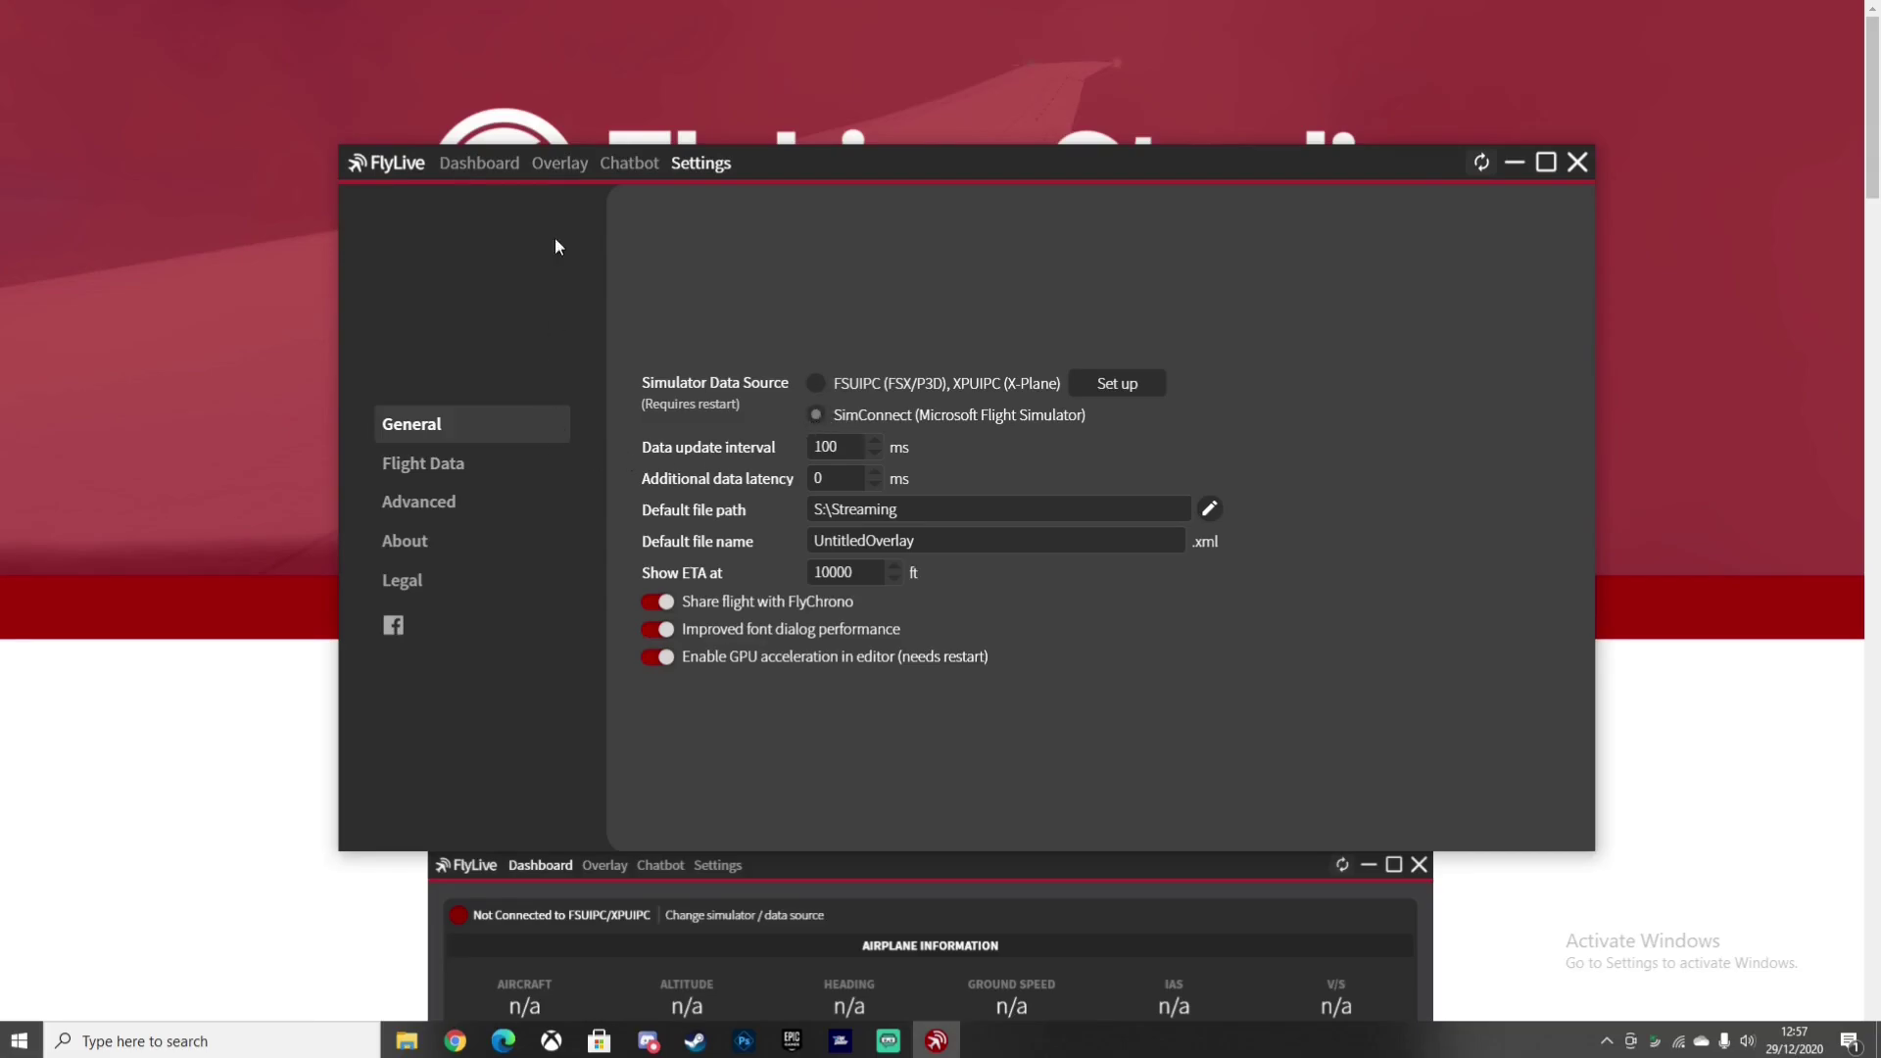
left_click(480, 165)
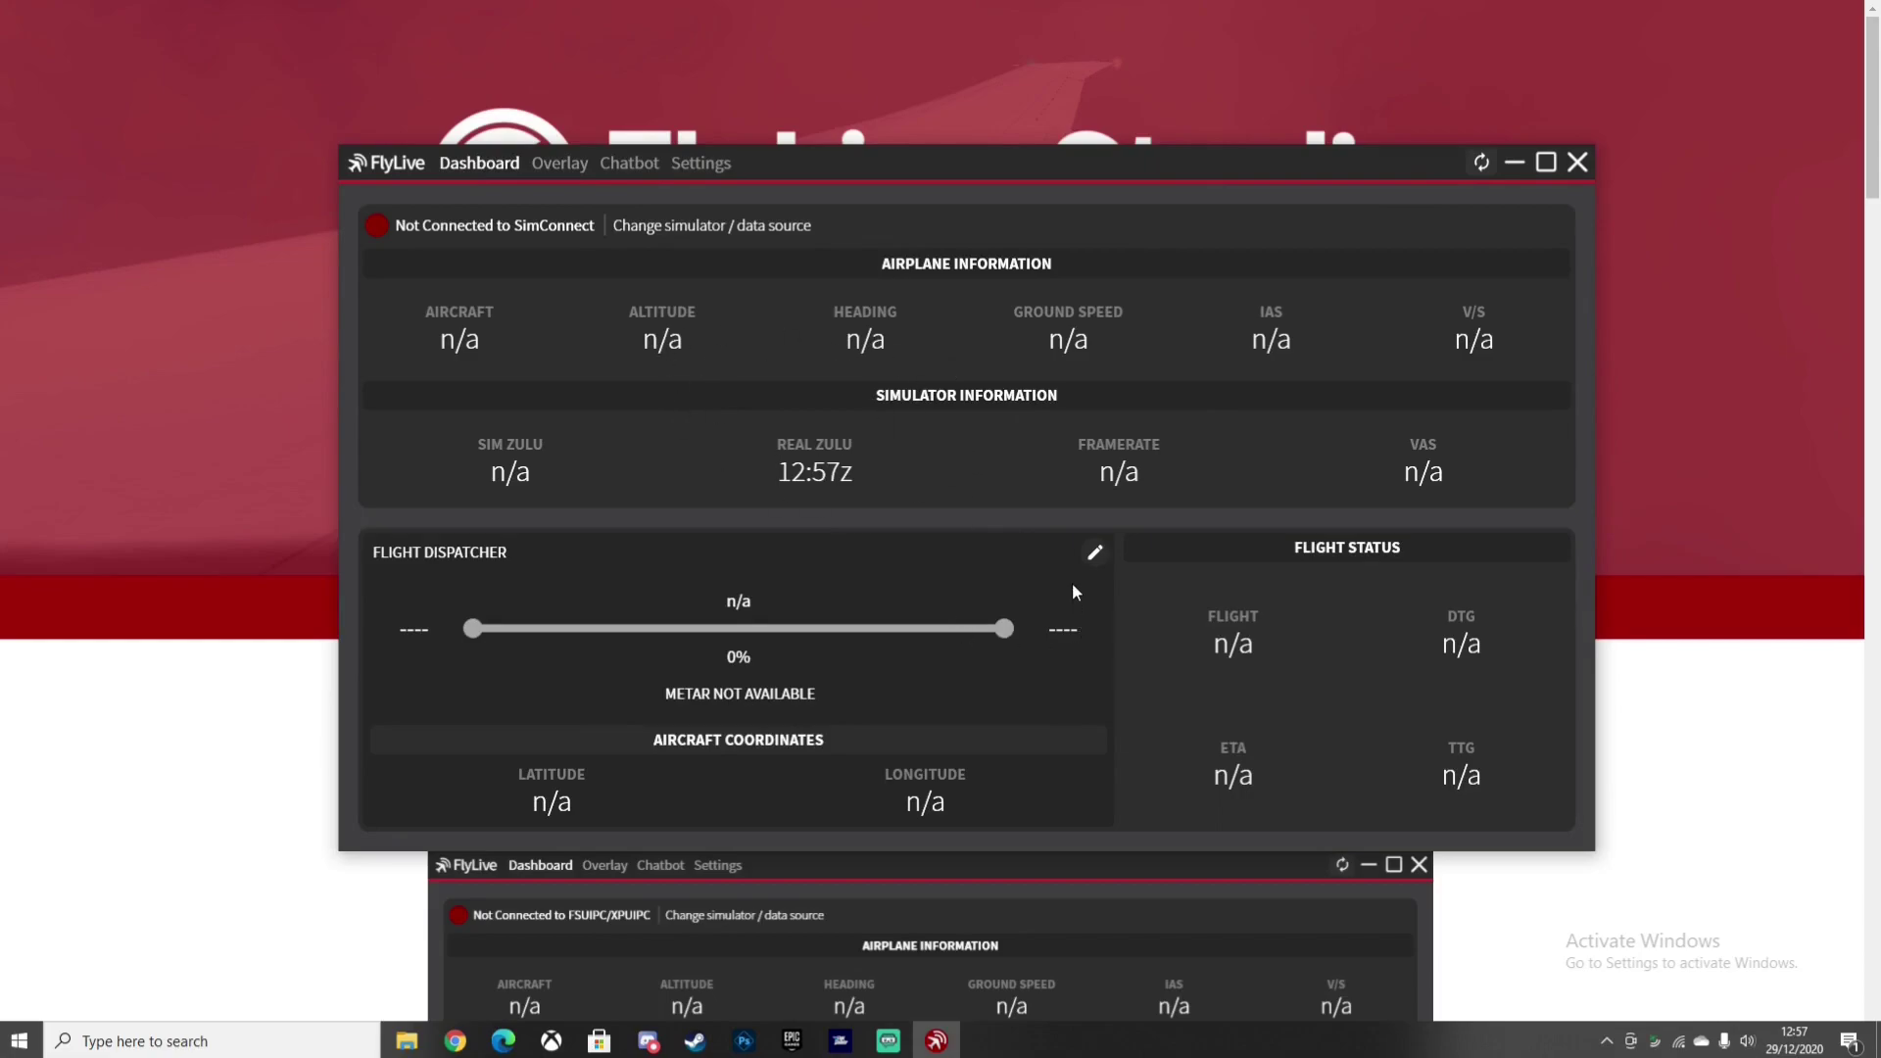
Dispatch flight BAW1 from EGLL to KJFK, then move to the Overlay page
left_click(1094, 552)
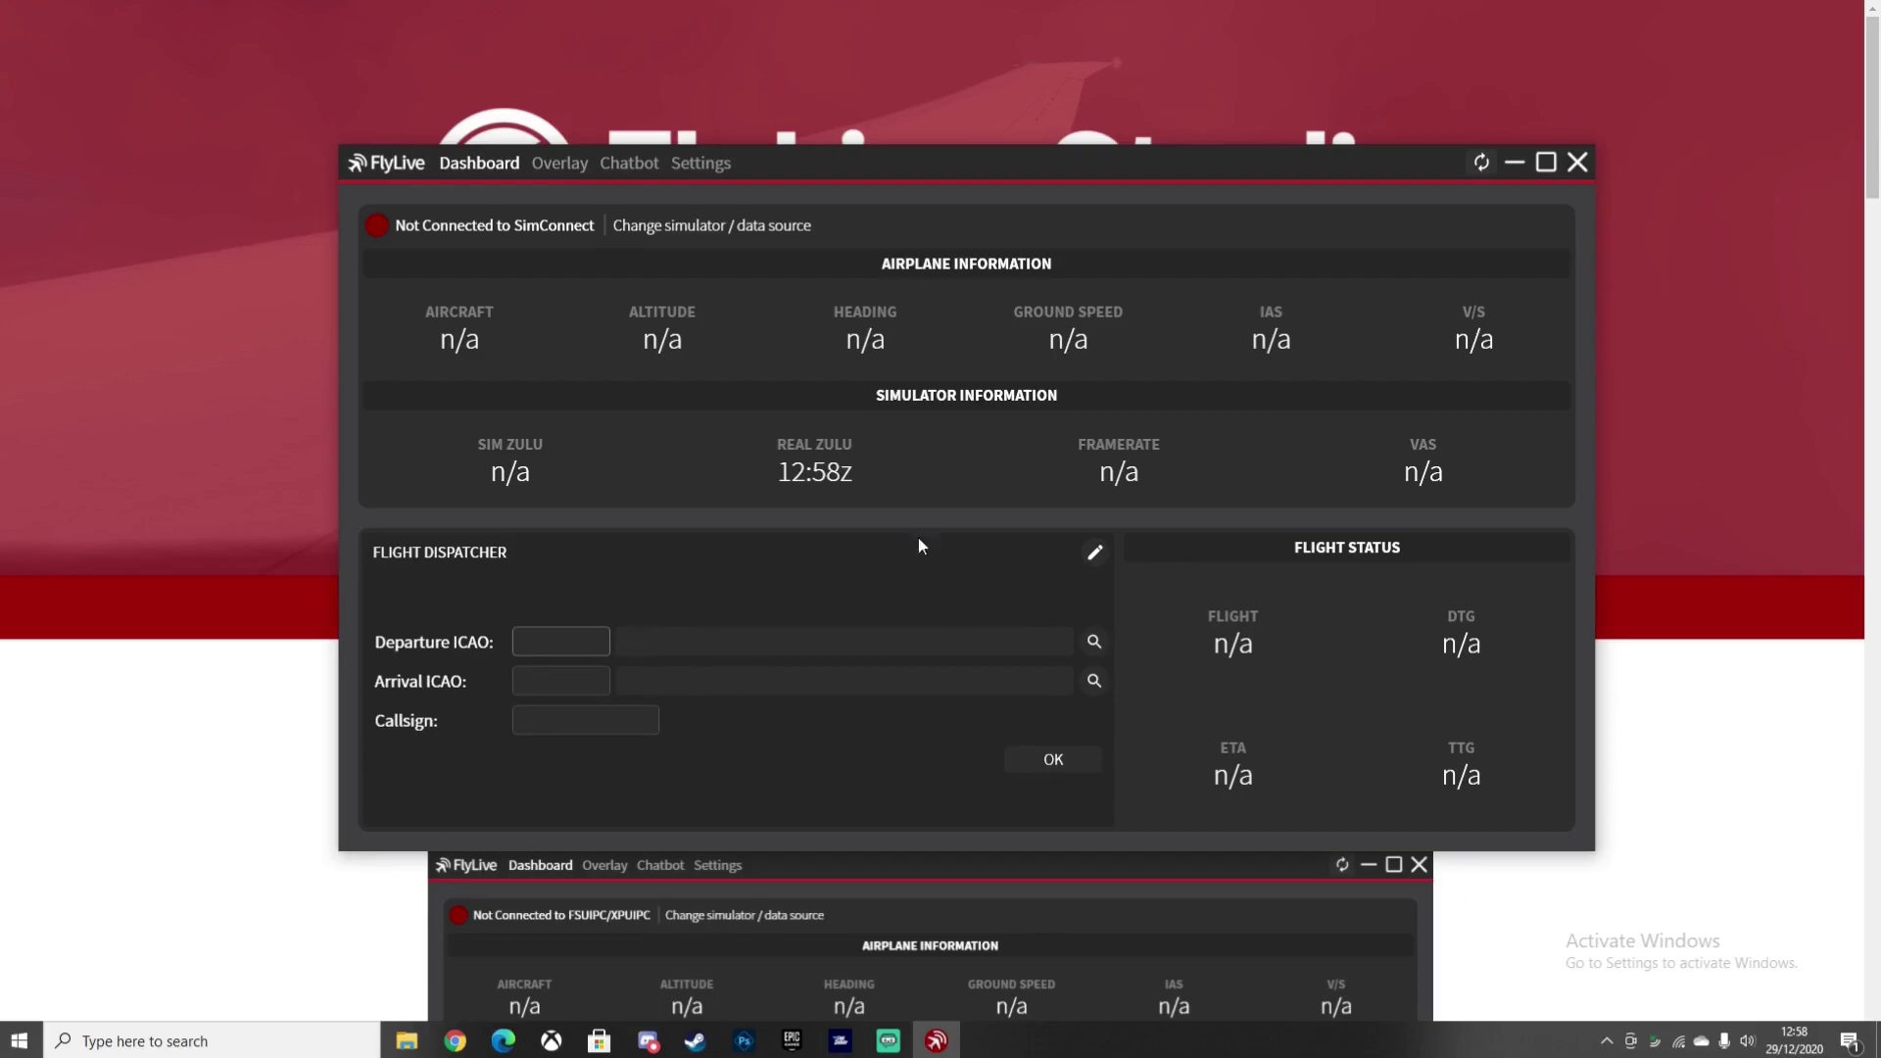
type("EGLL")
left_click(585, 679)
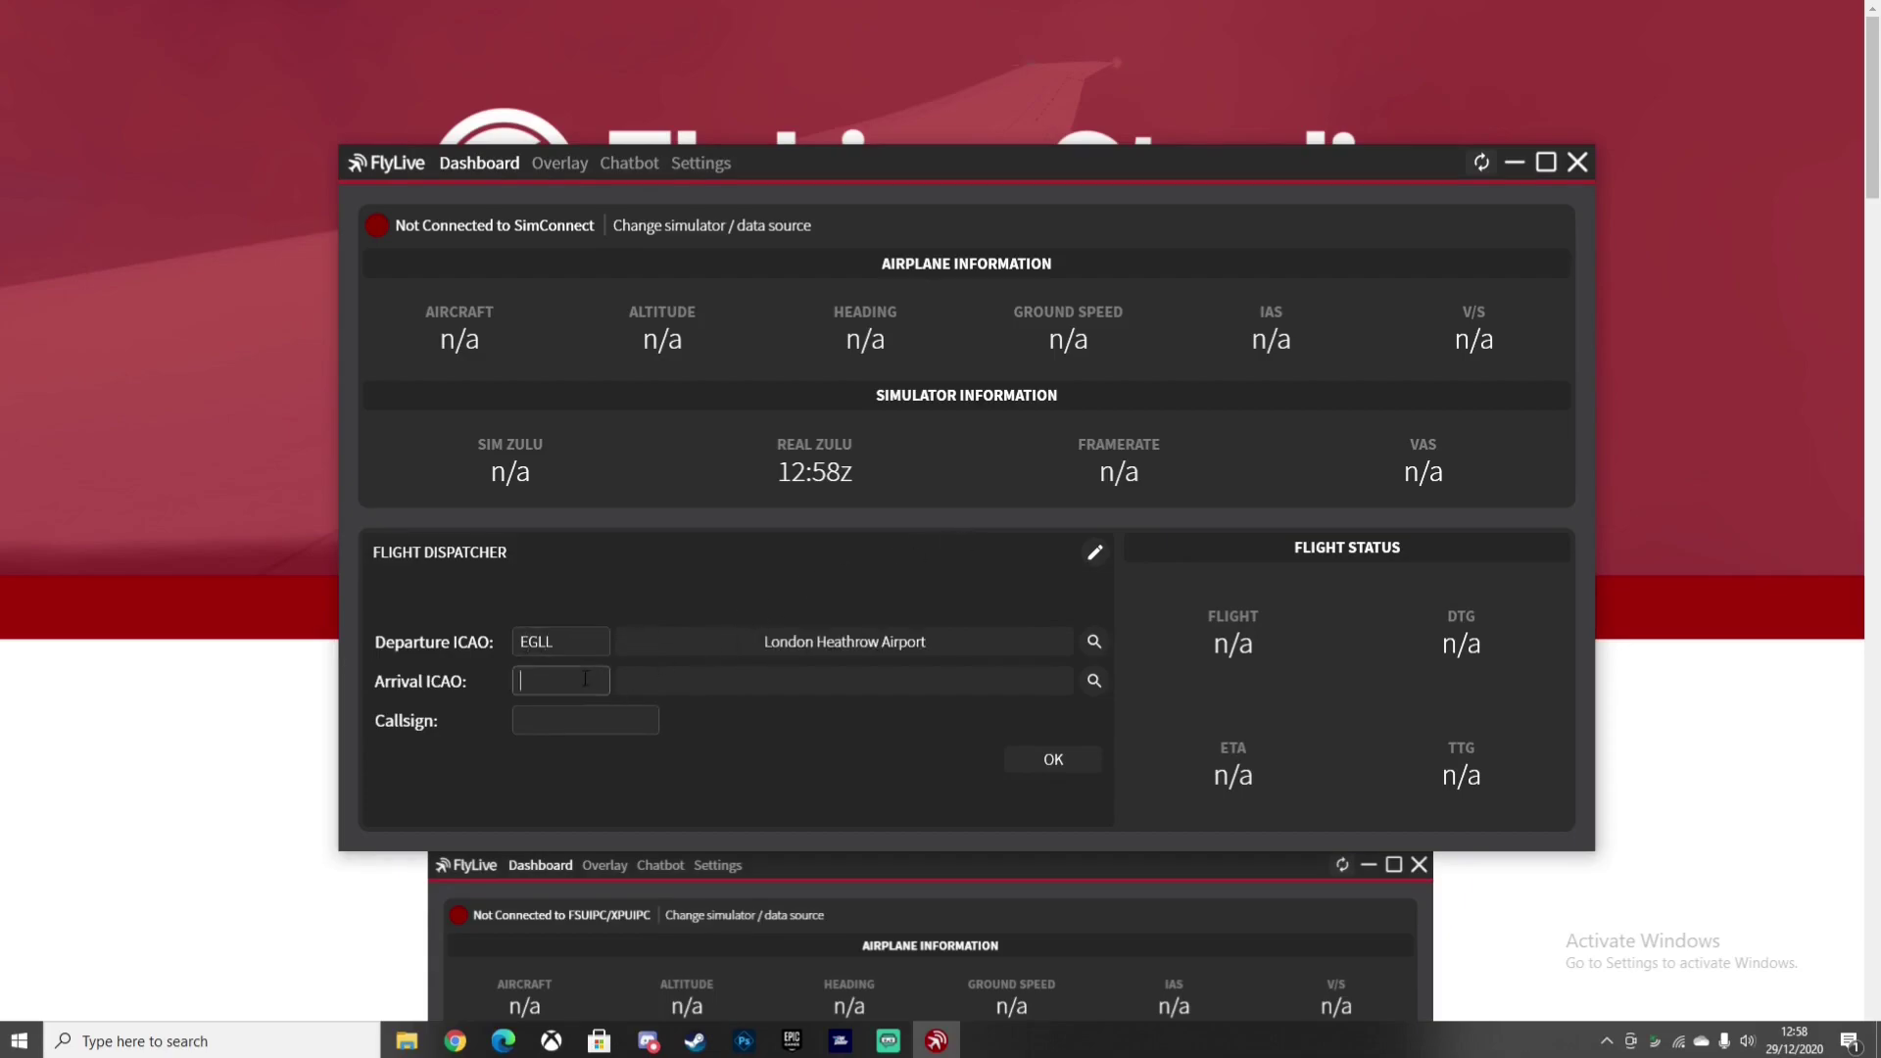
type("KJFK")
left_click(598, 732)
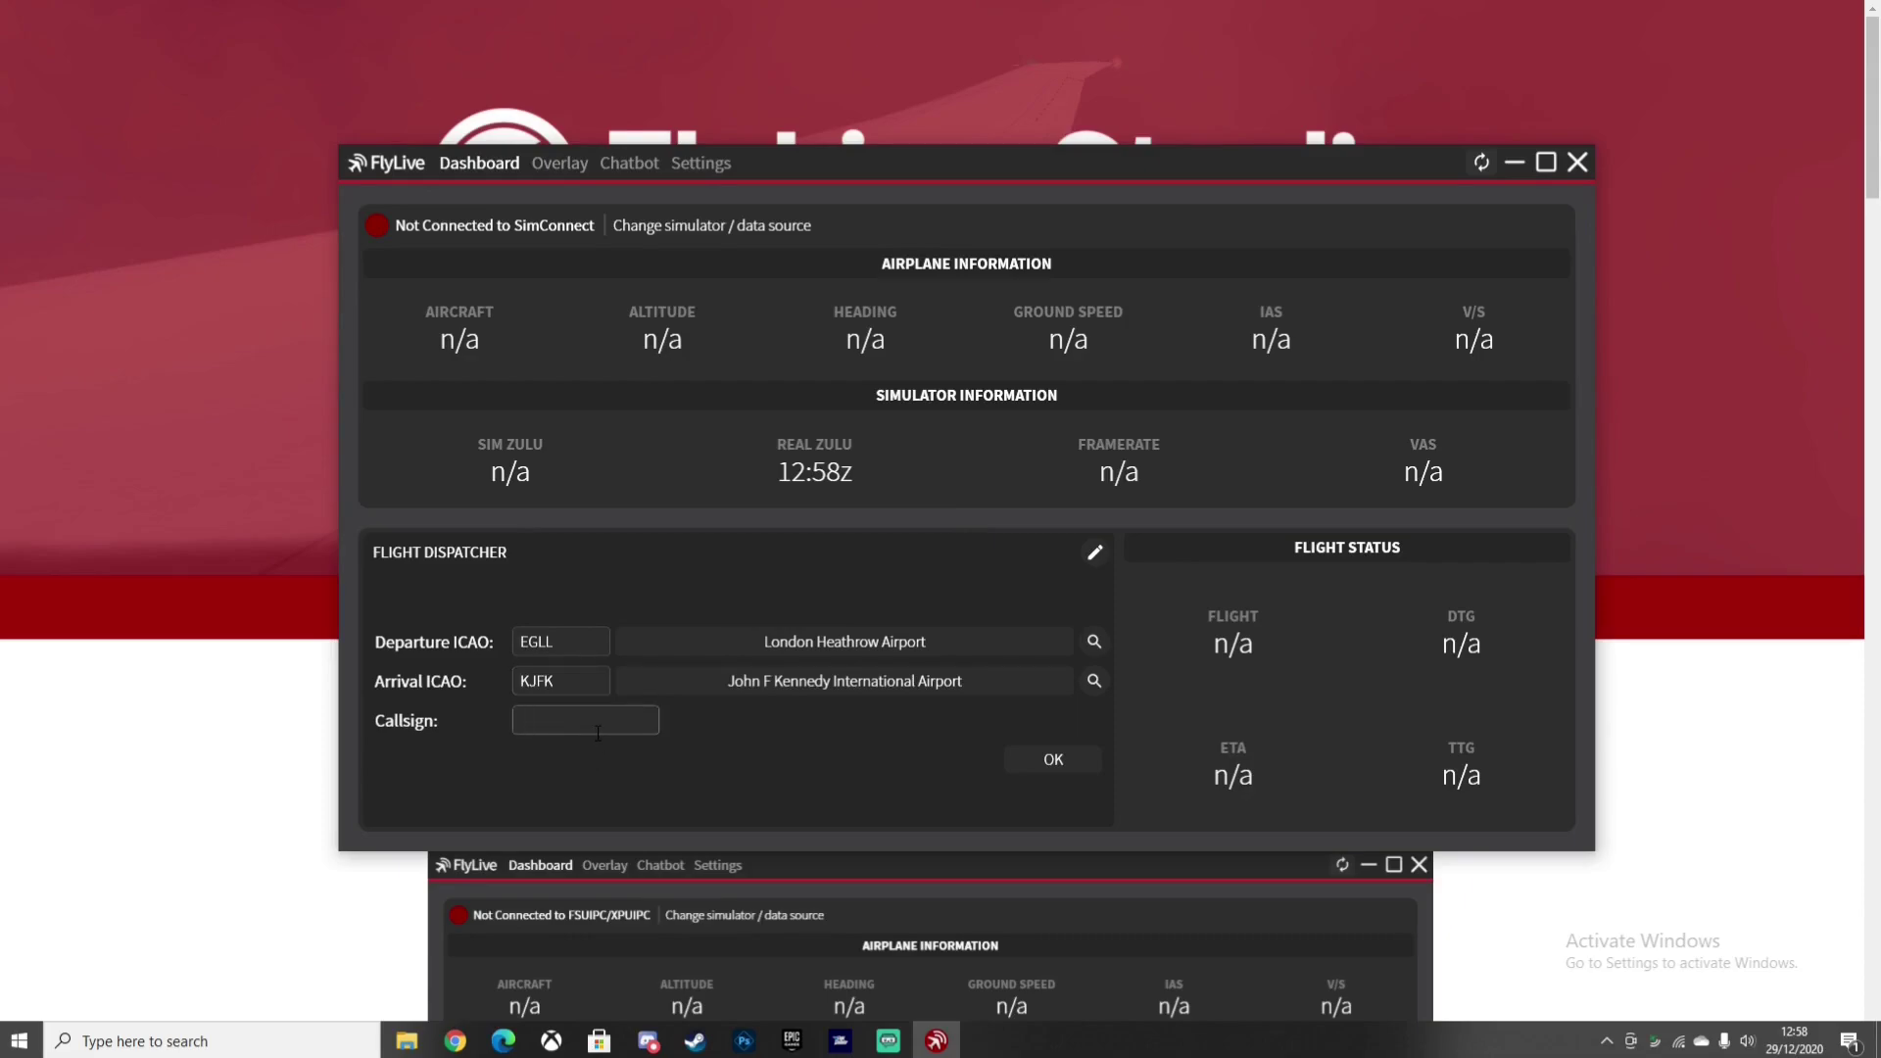
type("BAW1")
left_click(1063, 762)
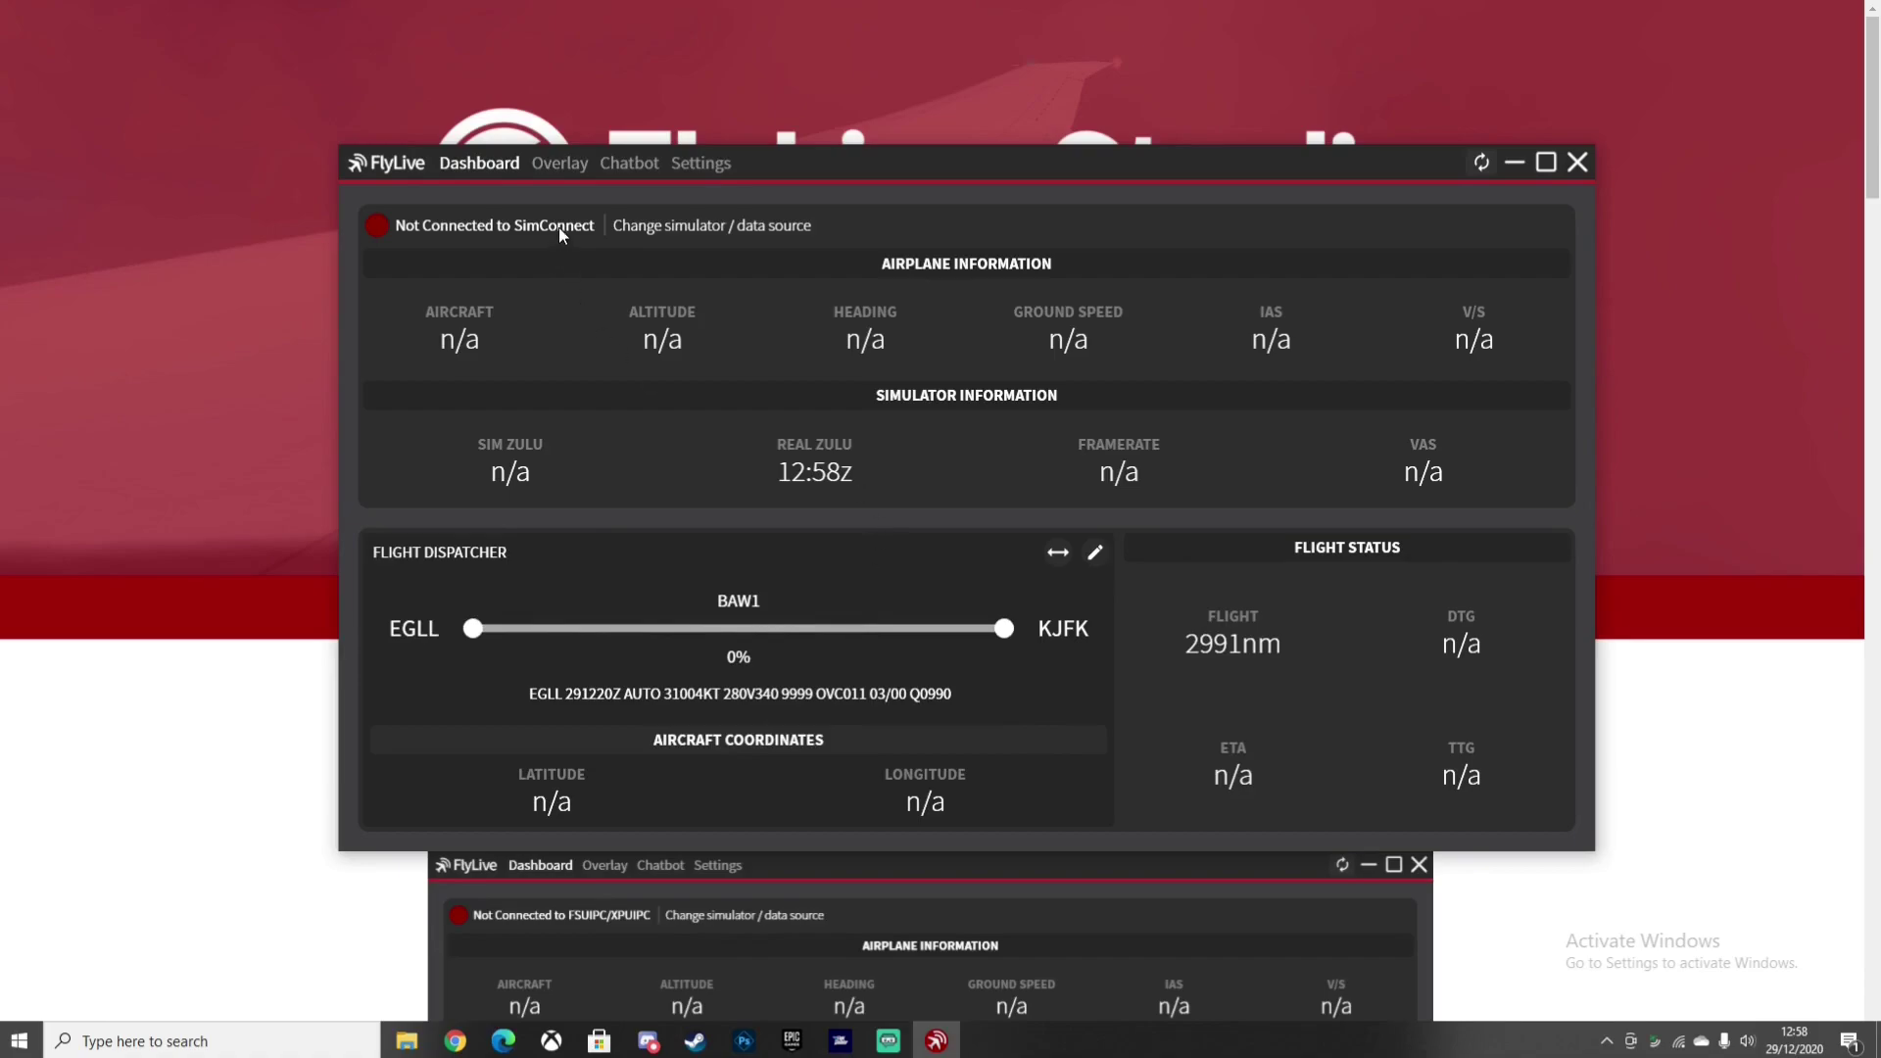
left_click(551, 166)
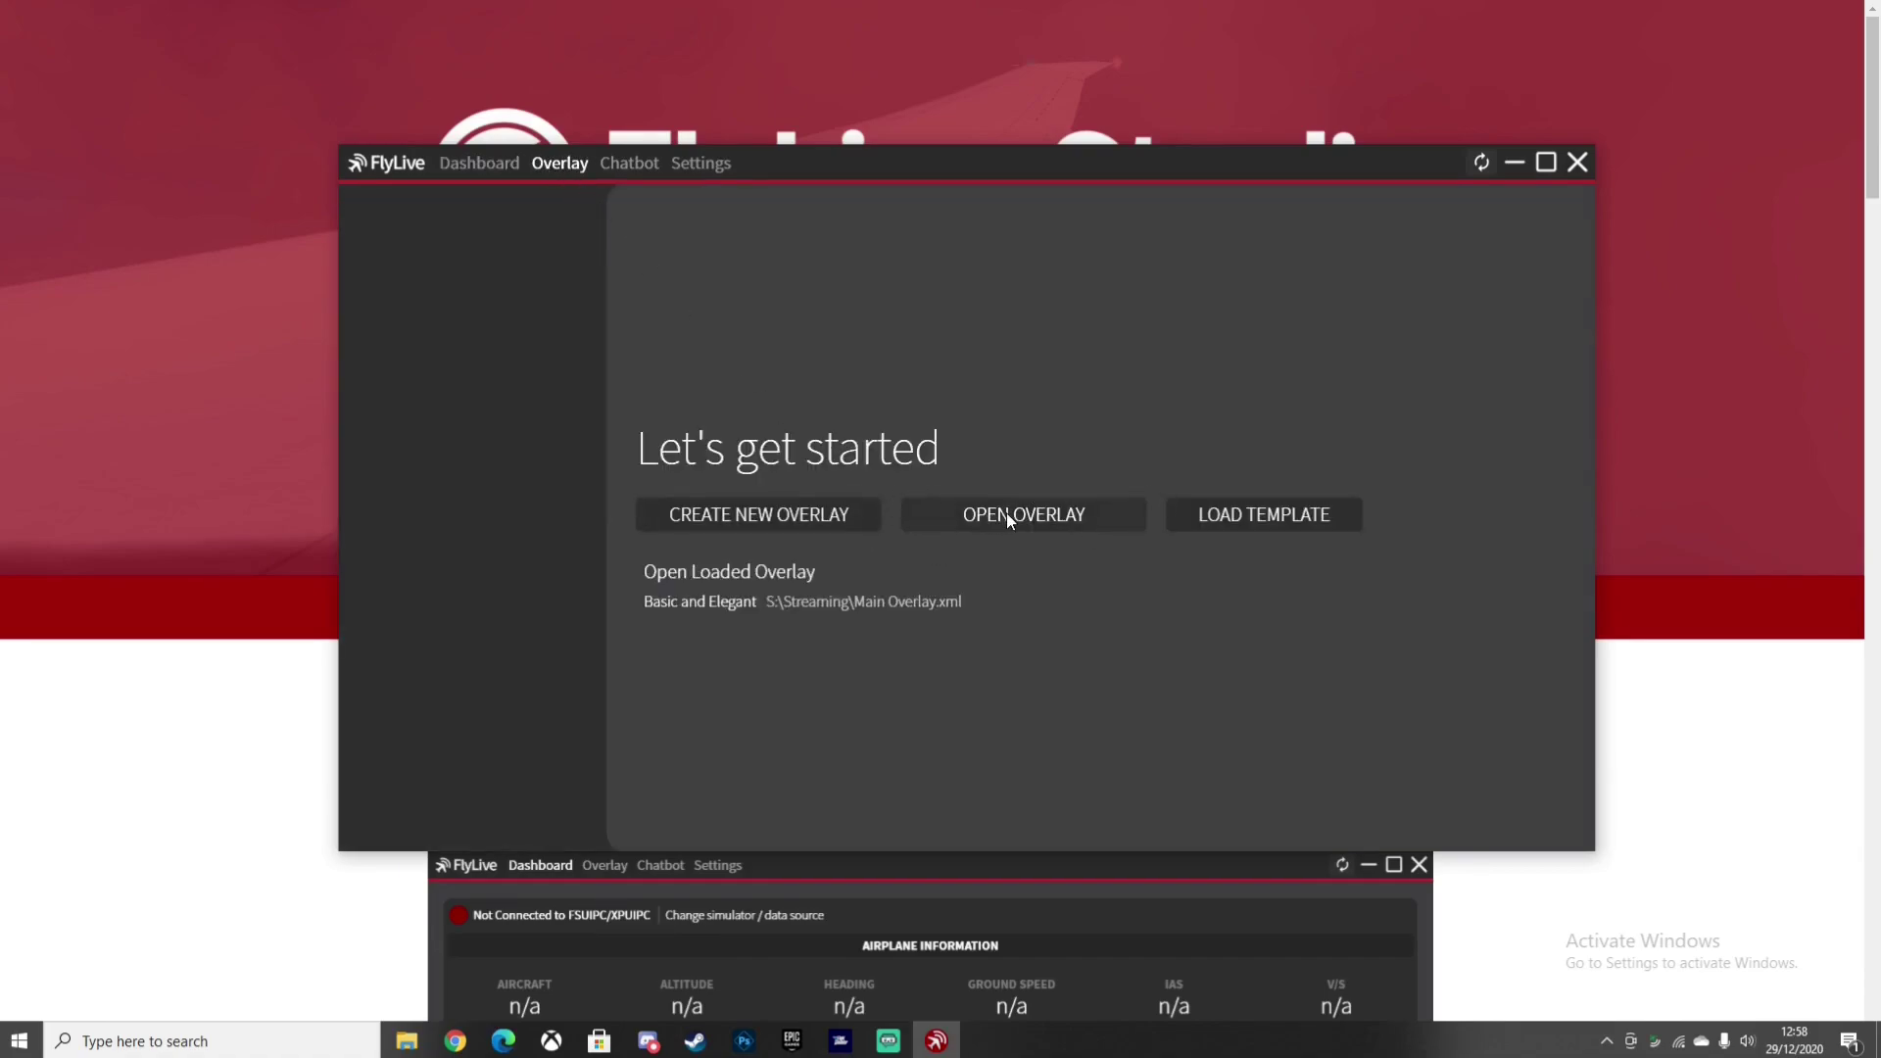
Create 'Untitled Overlay' from the Basic and Elegant template, keeping the default name and path
left_click(832, 518)
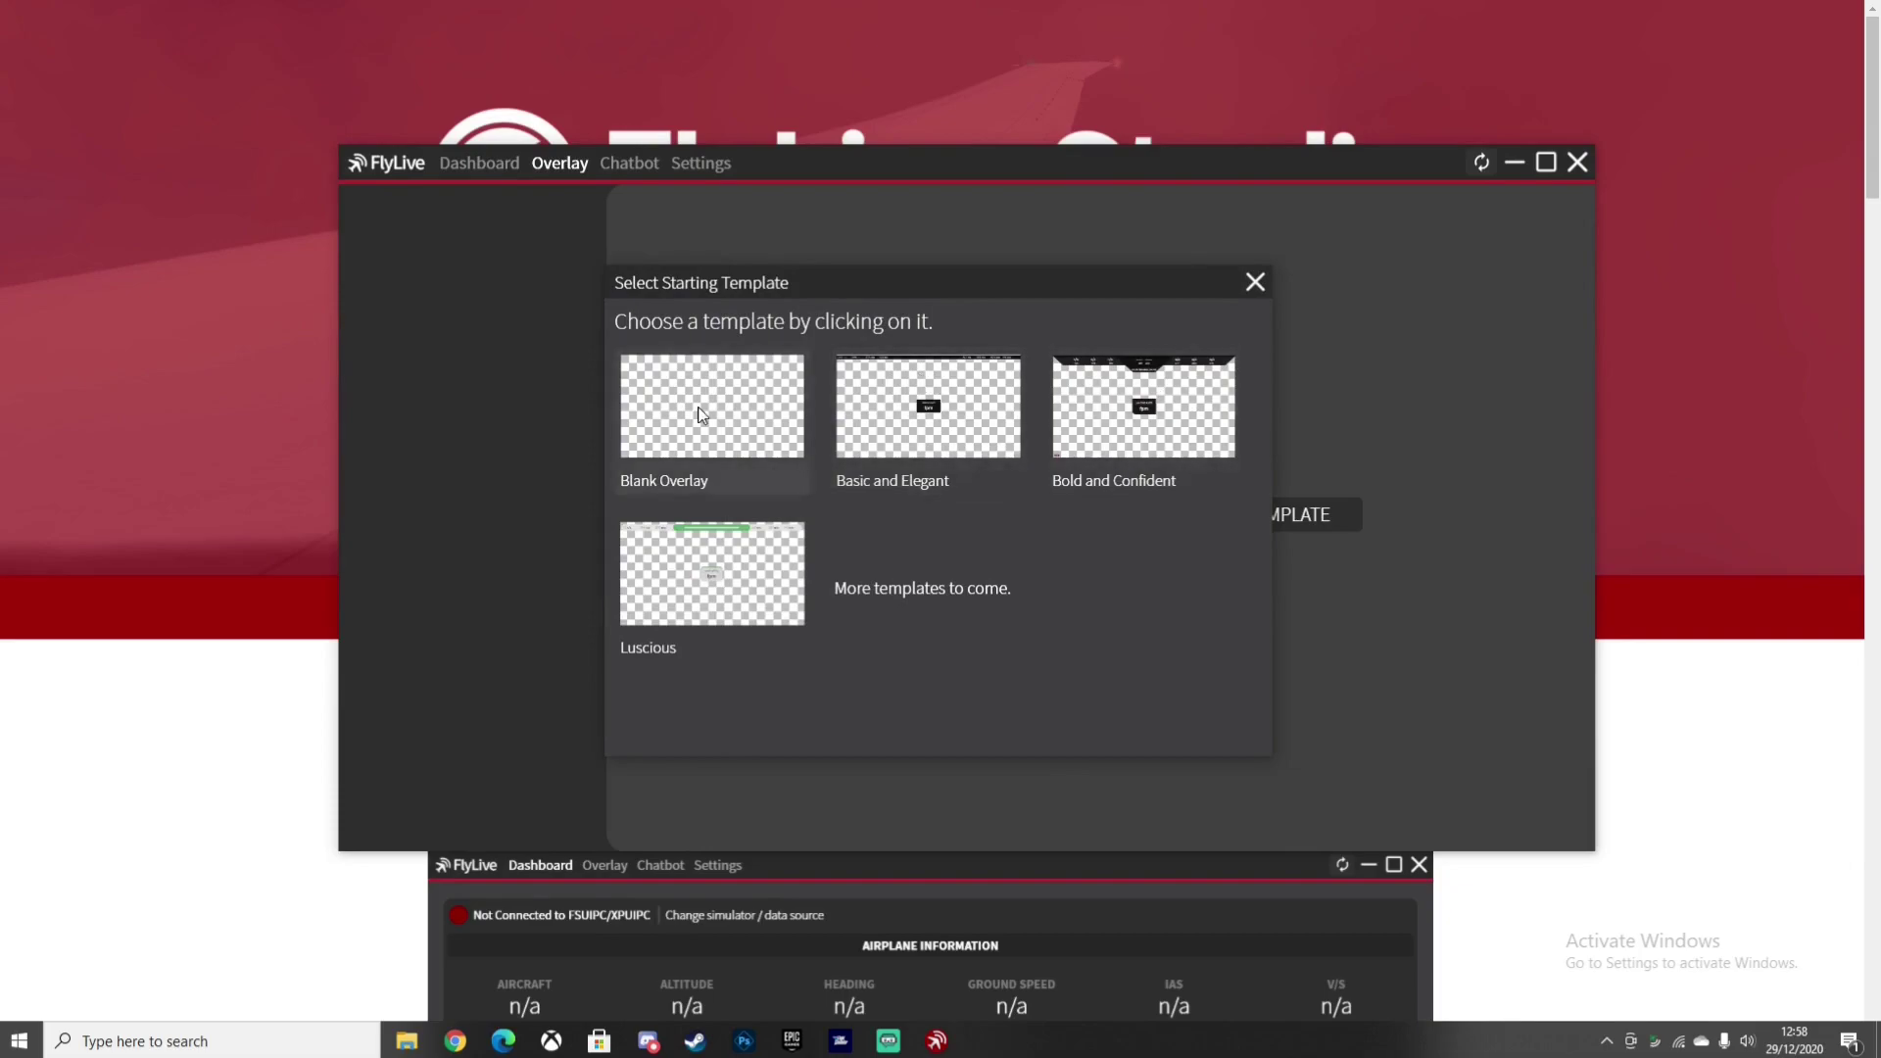
left_click(886, 405)
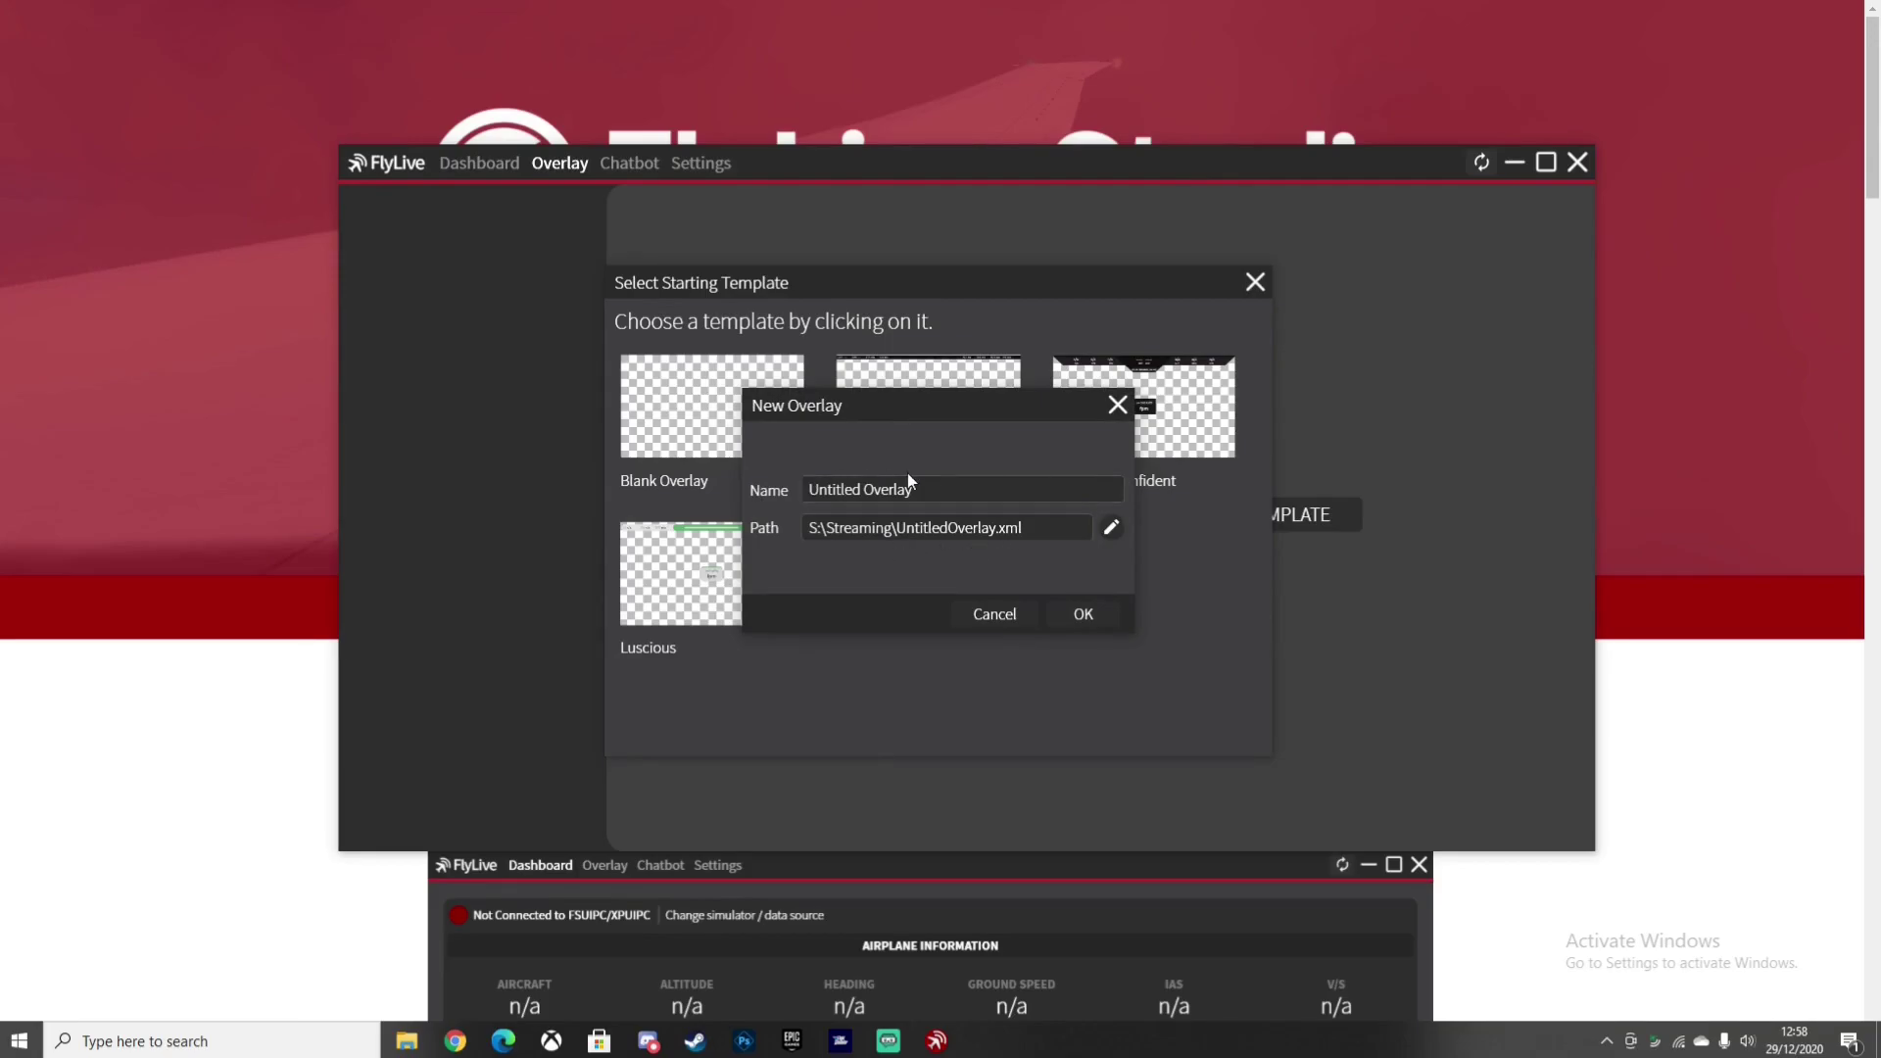
left_click(1068, 615)
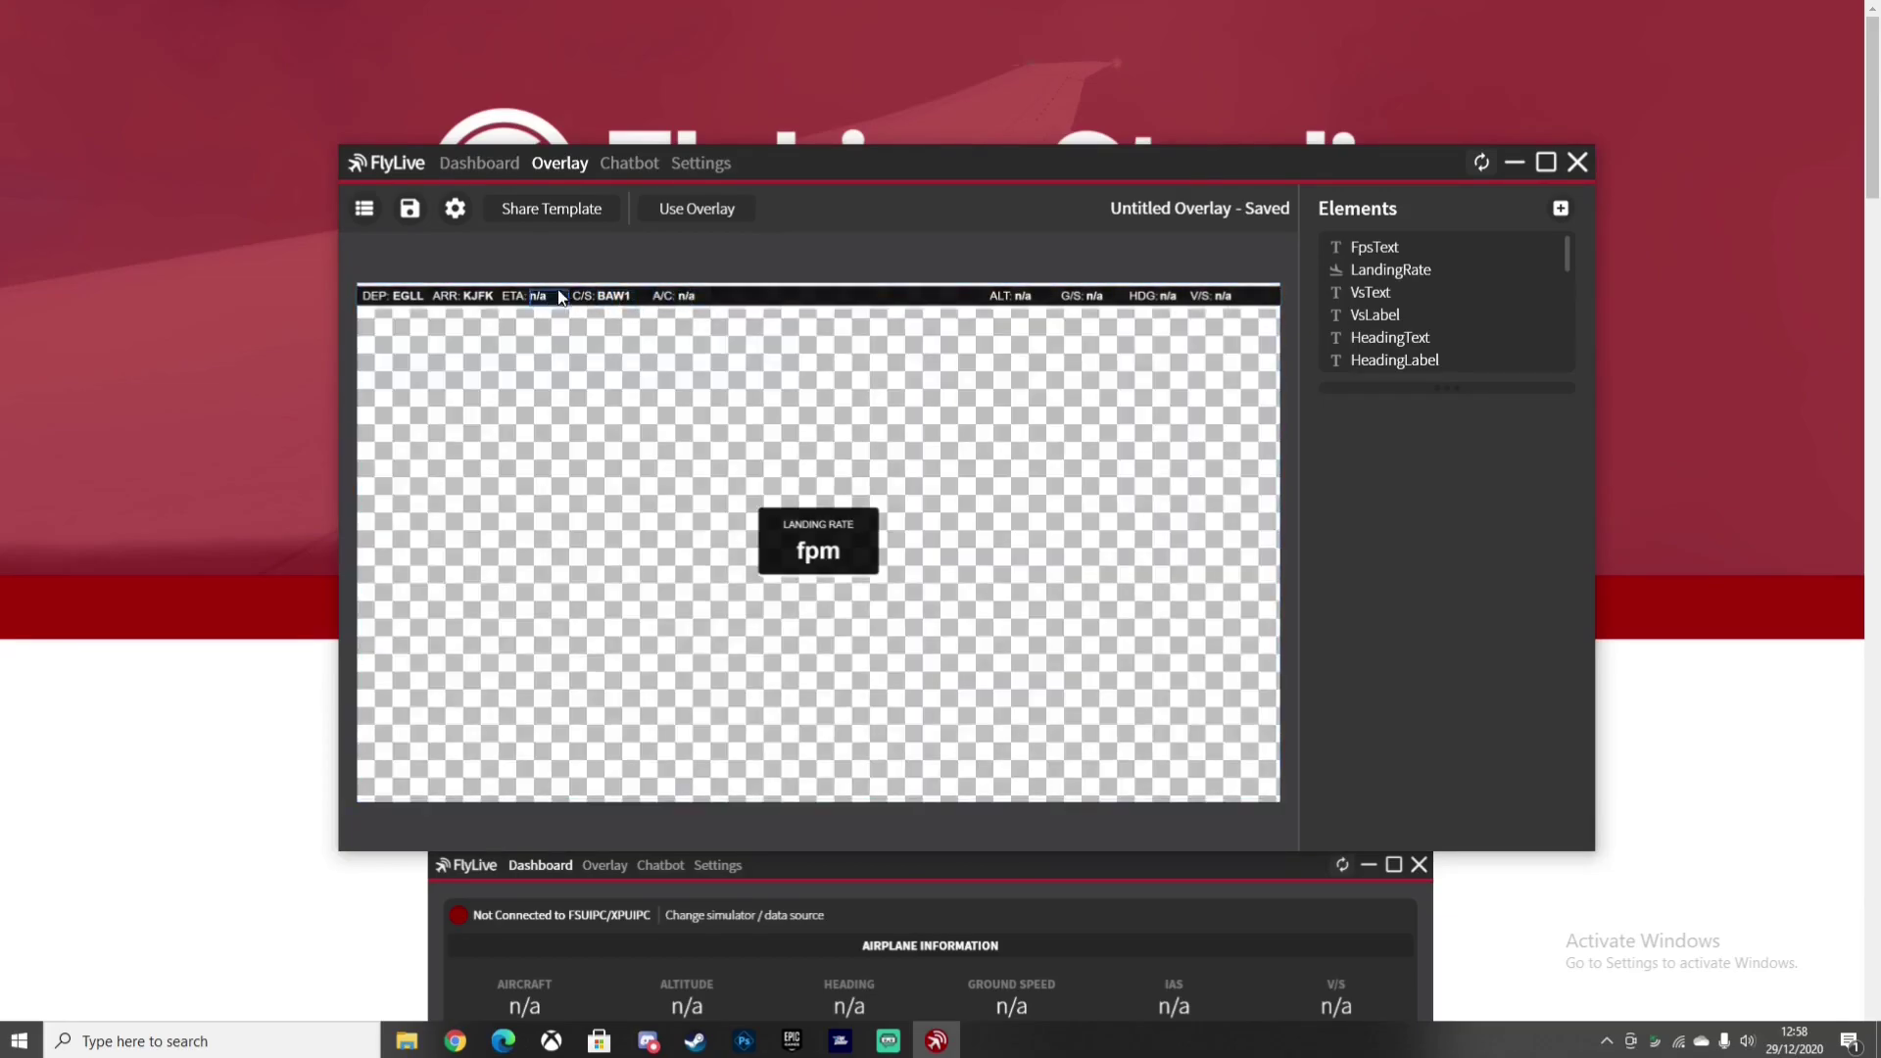
Set the ProgressBar background colour to magenta DC1DE2
left_click(925, 285)
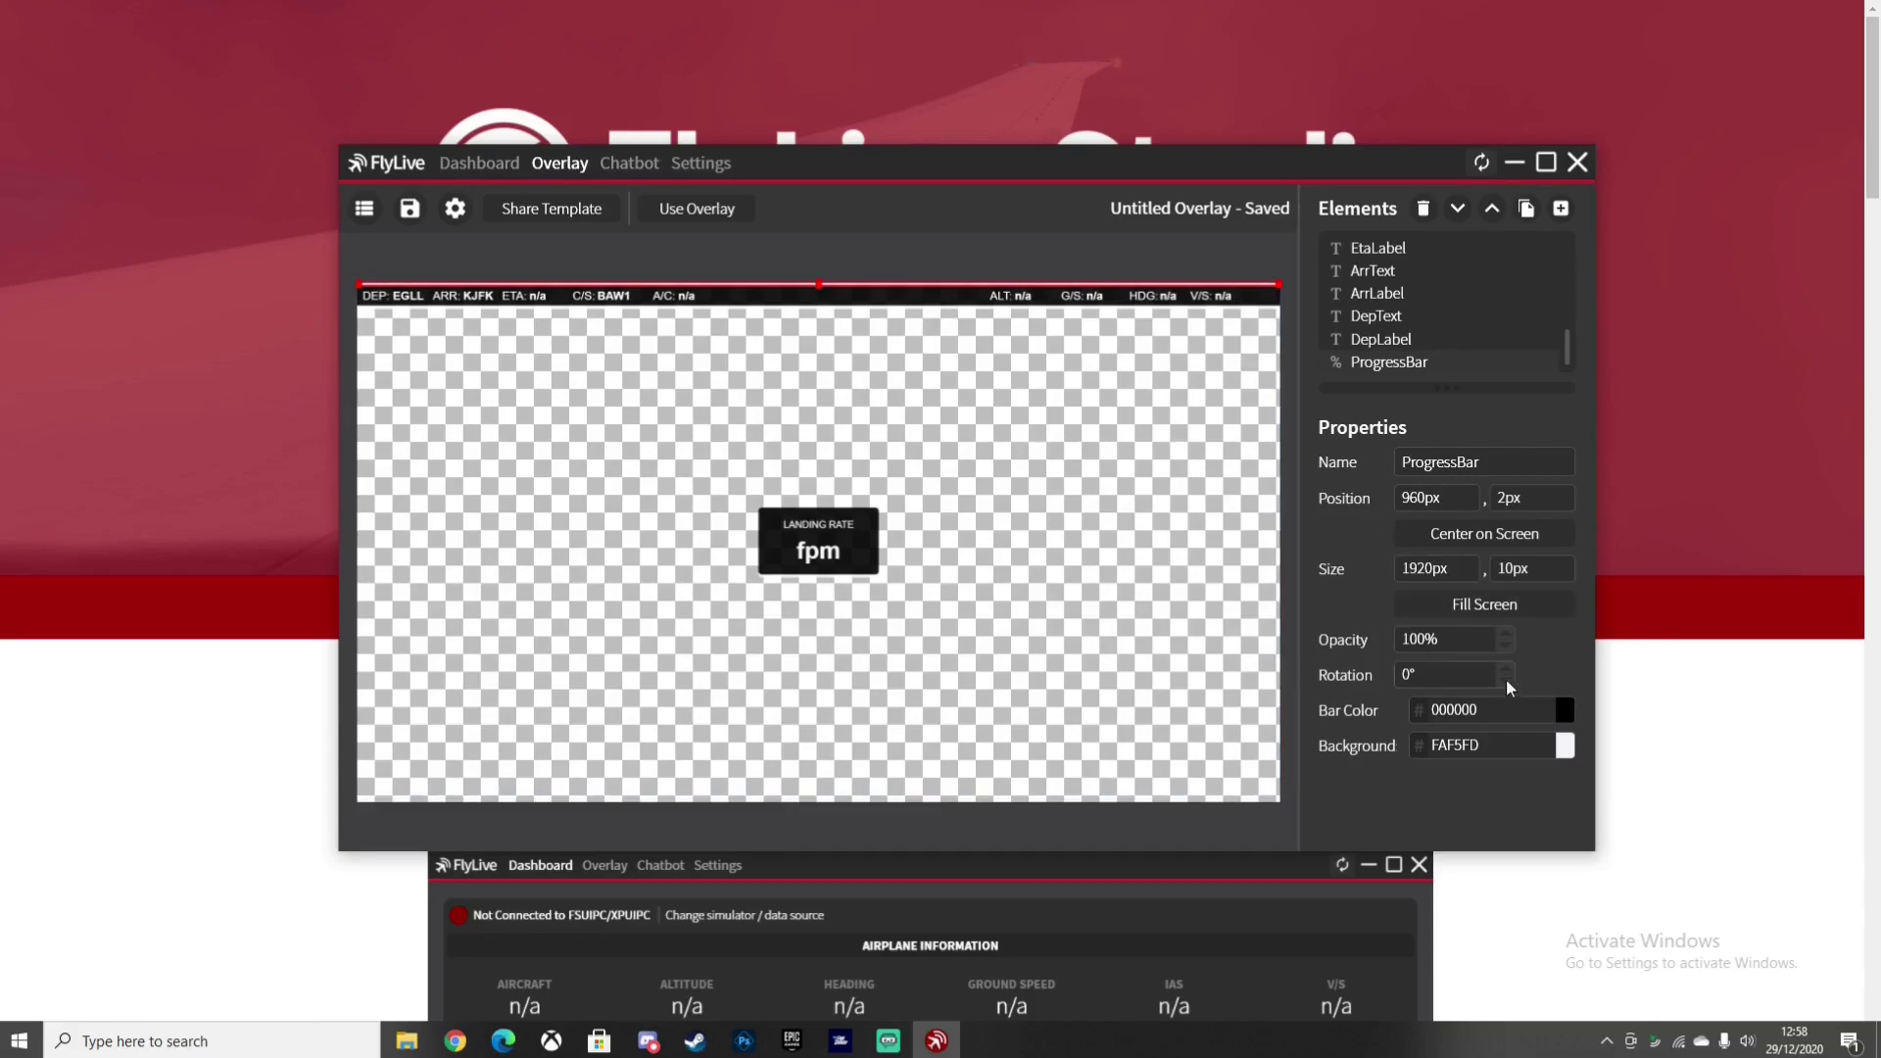
left_click(1564, 744)
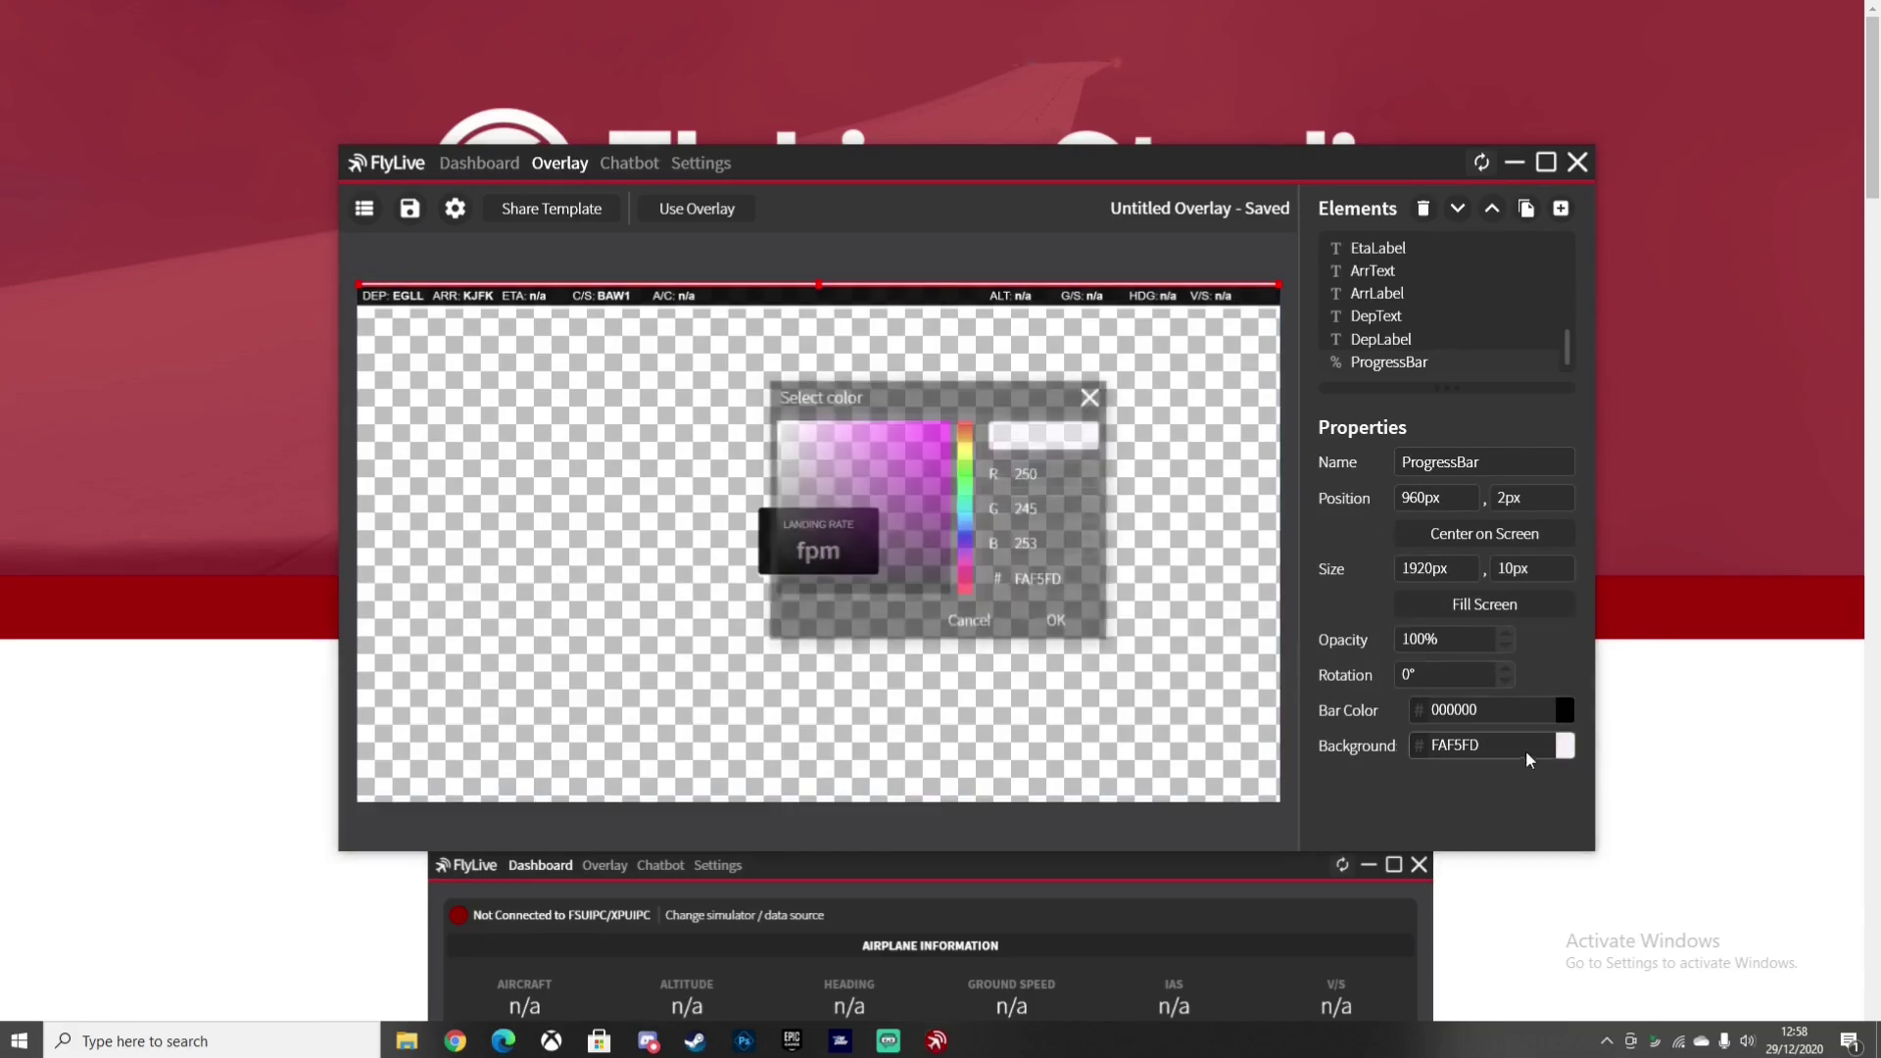
left_click(927, 443)
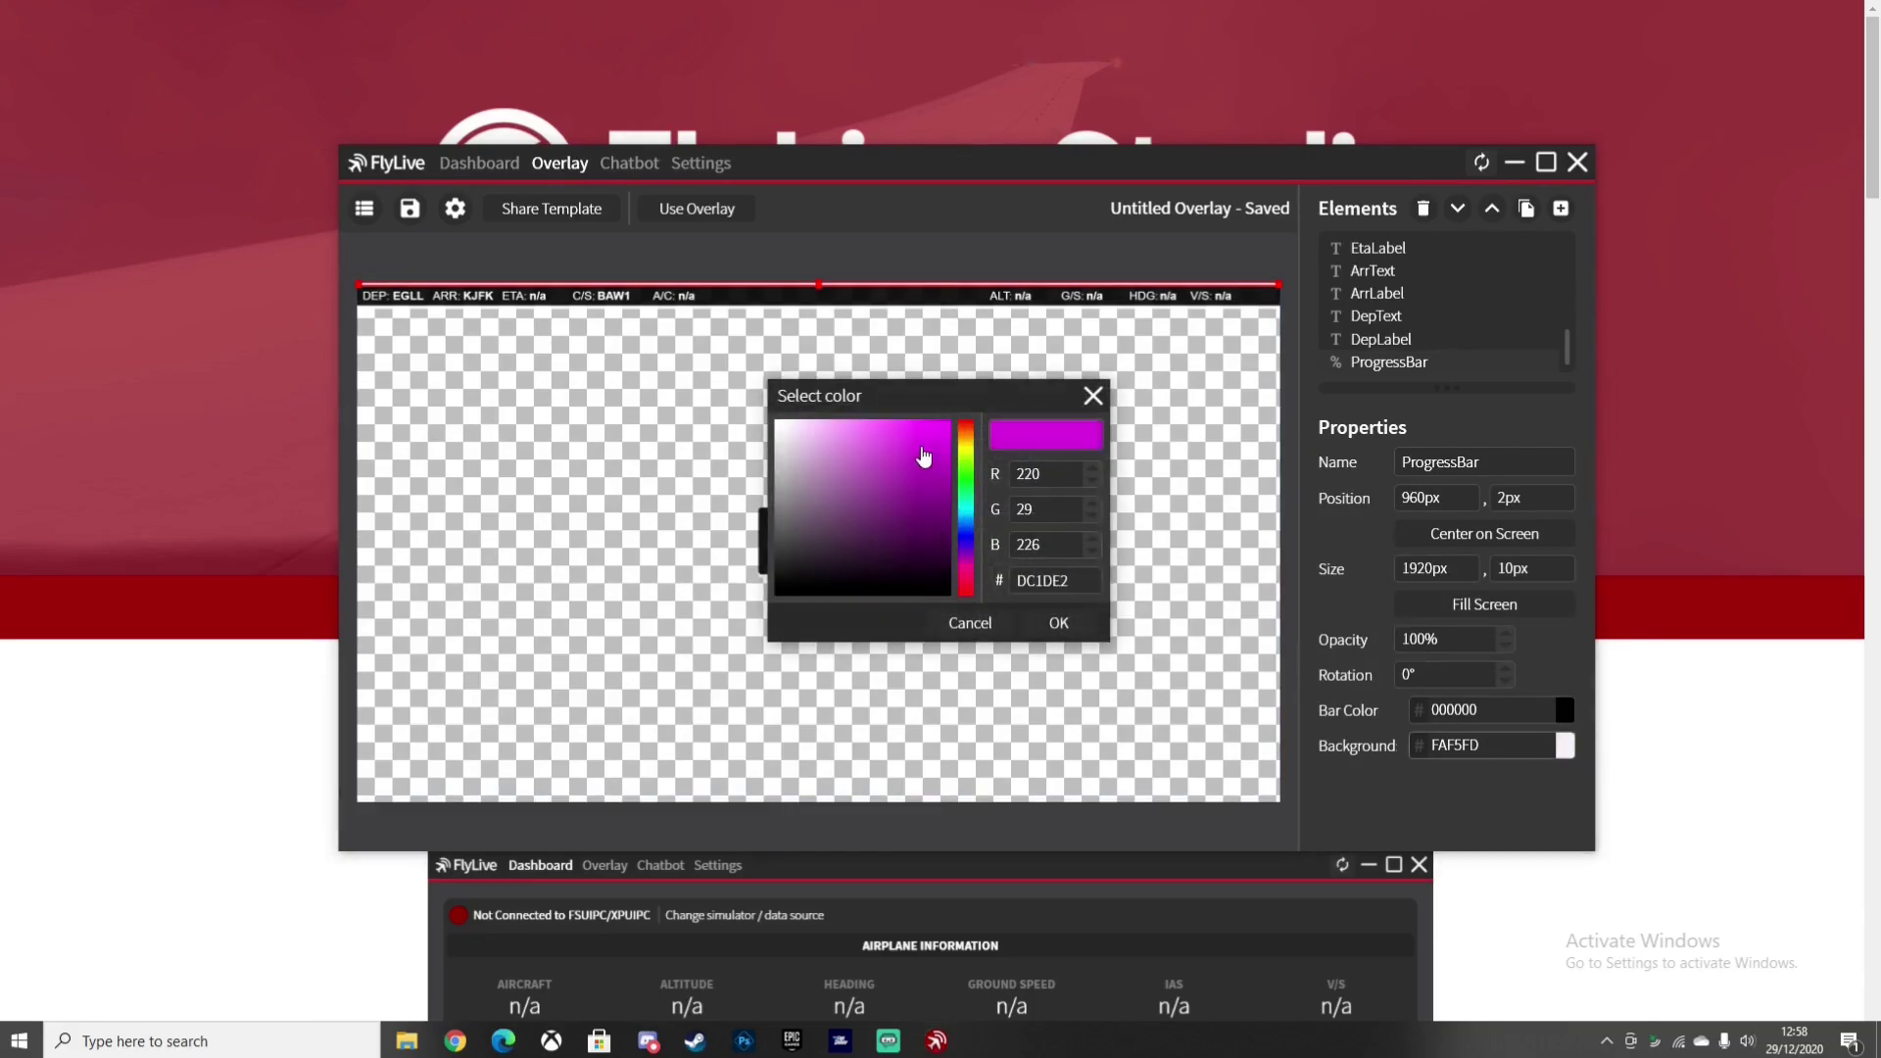
left_click(1058, 623)
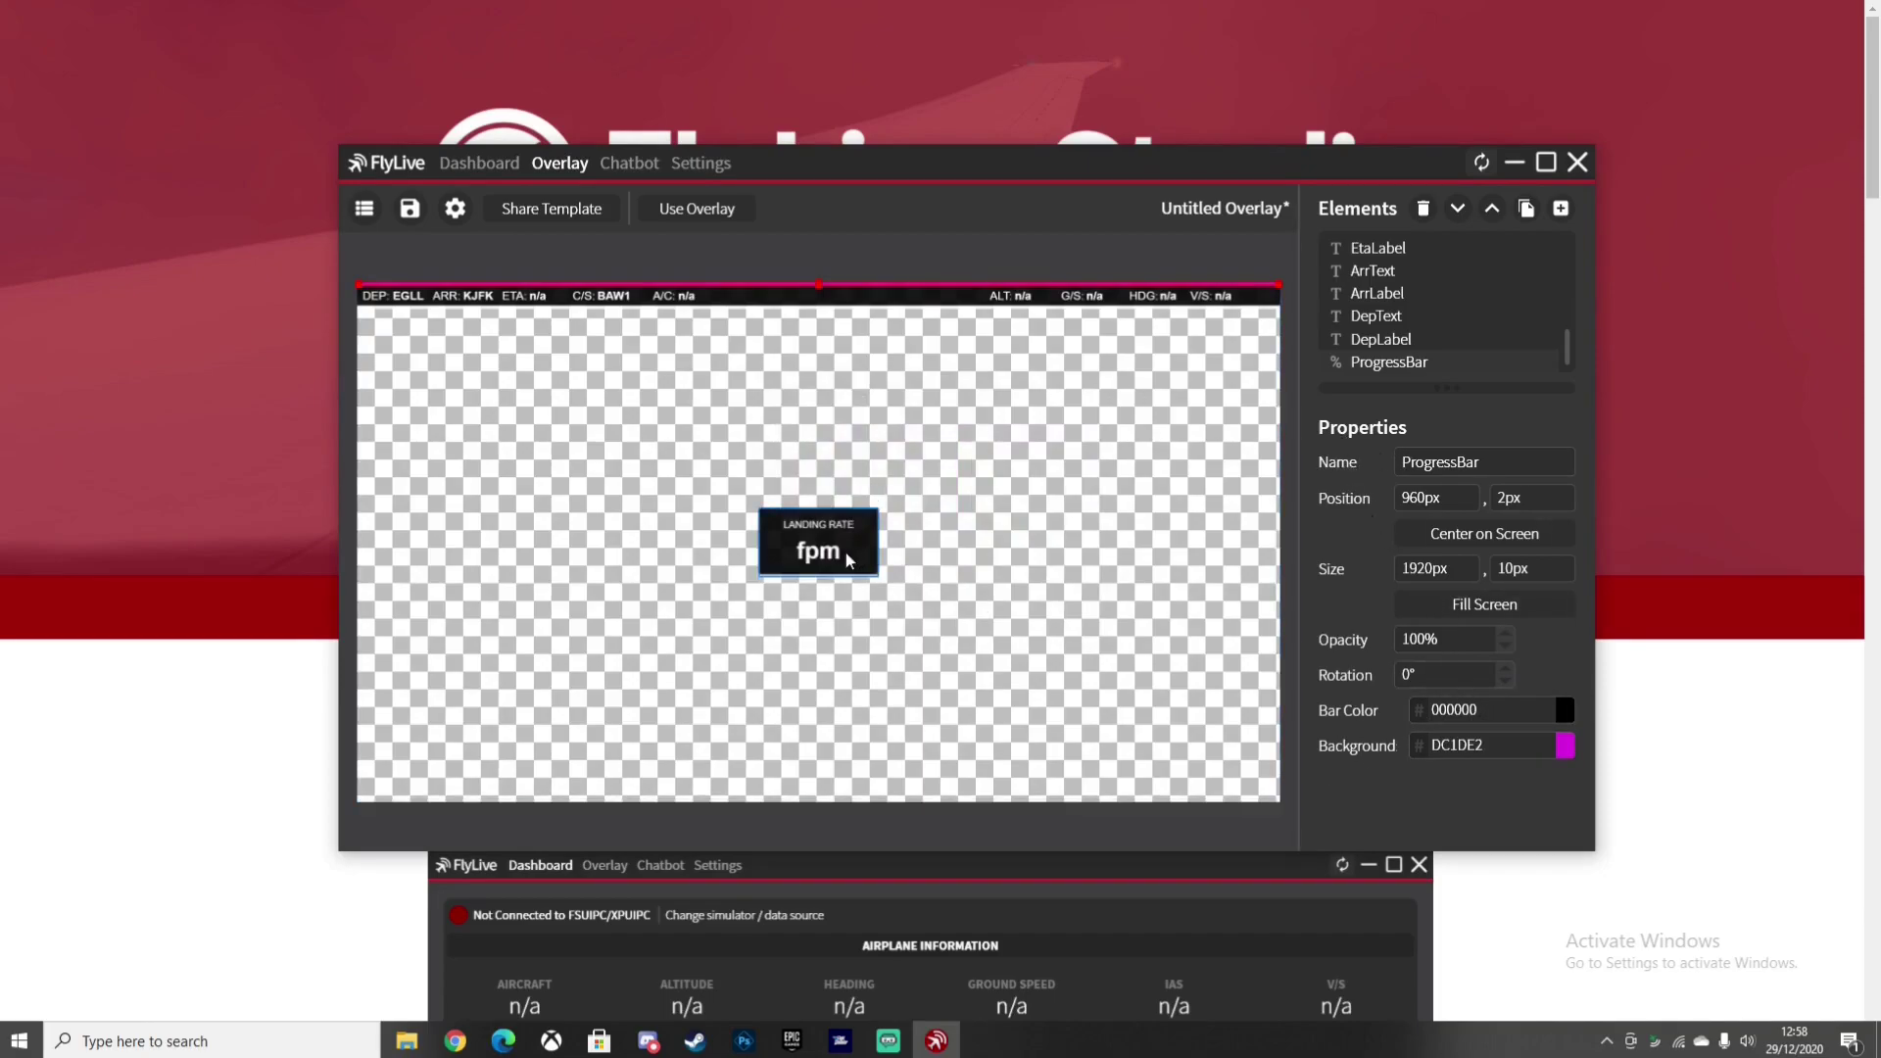
Nudge the Landing Rate box up and to the right on the canvas
left_click_drag(844, 552, 901, 497)
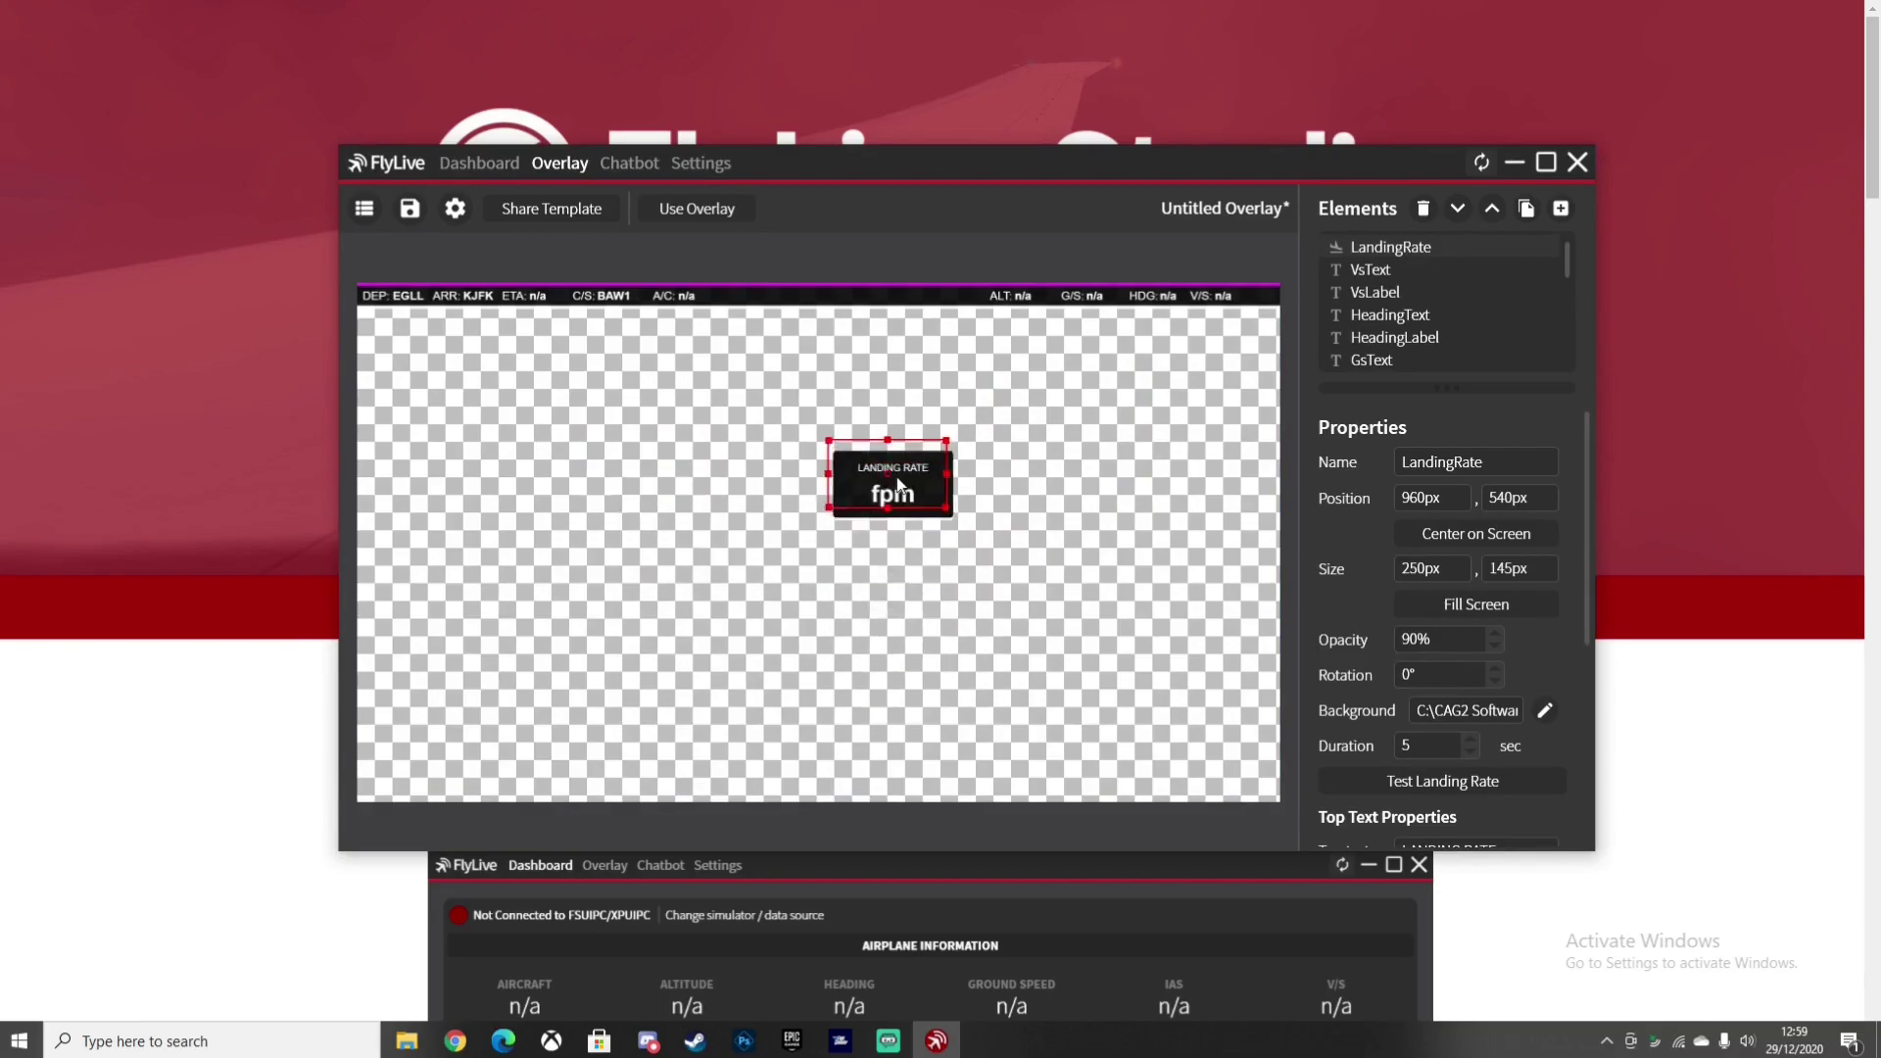
scroll(1322, 597, "down", 1)
scroll(1338, 596, "down", 2)
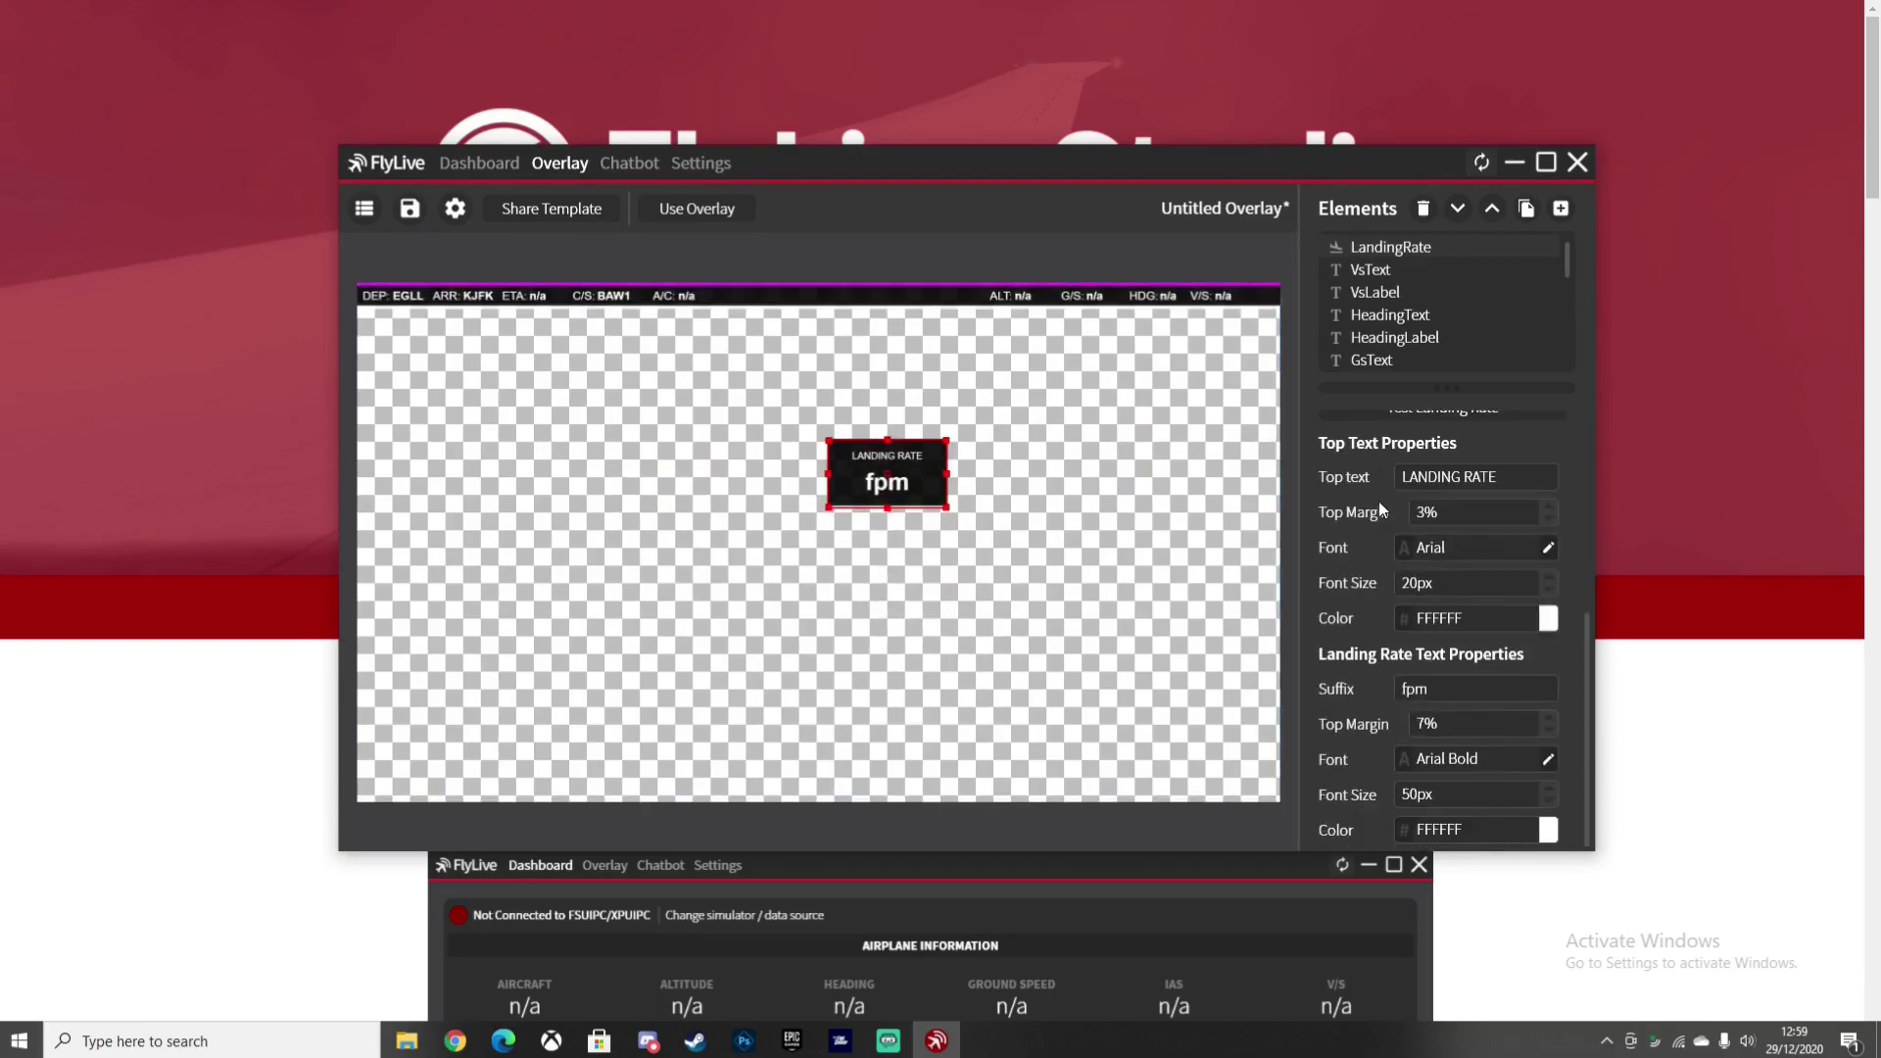
scroll(1371, 500, "up", 3)
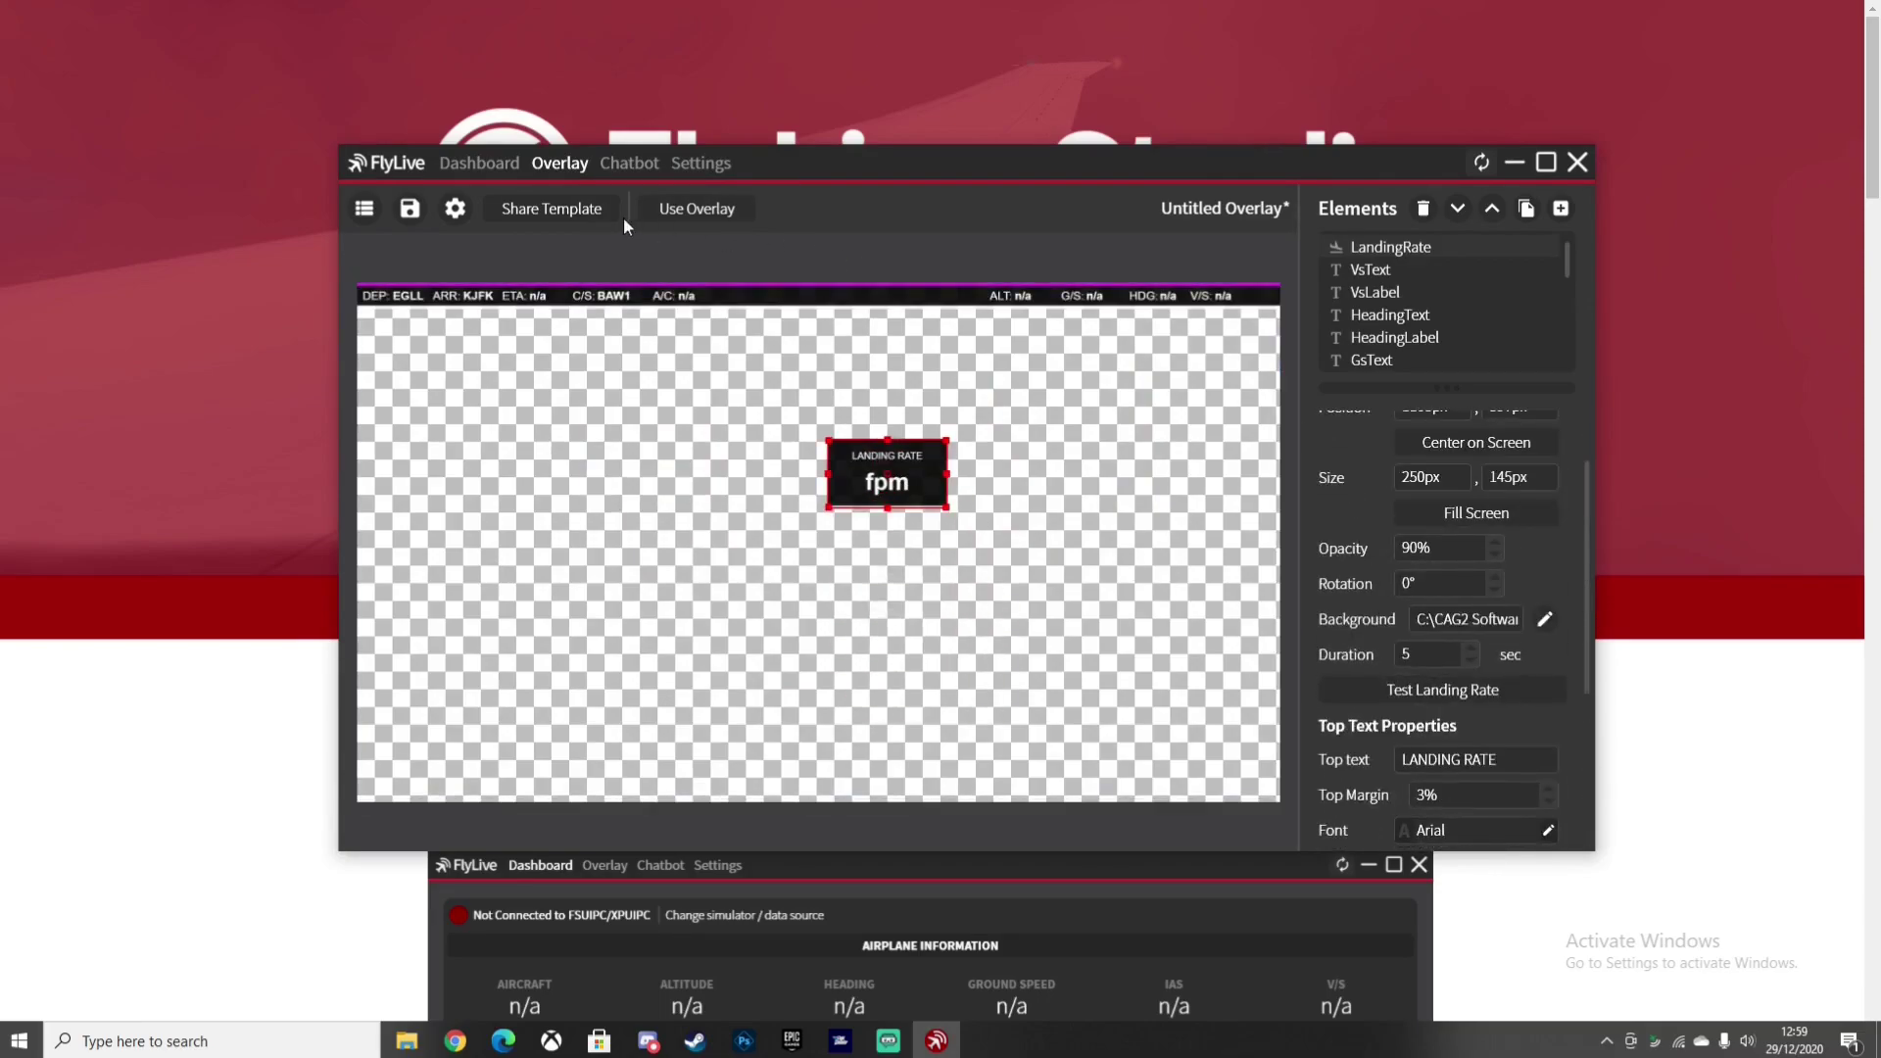
left_click(689, 219)
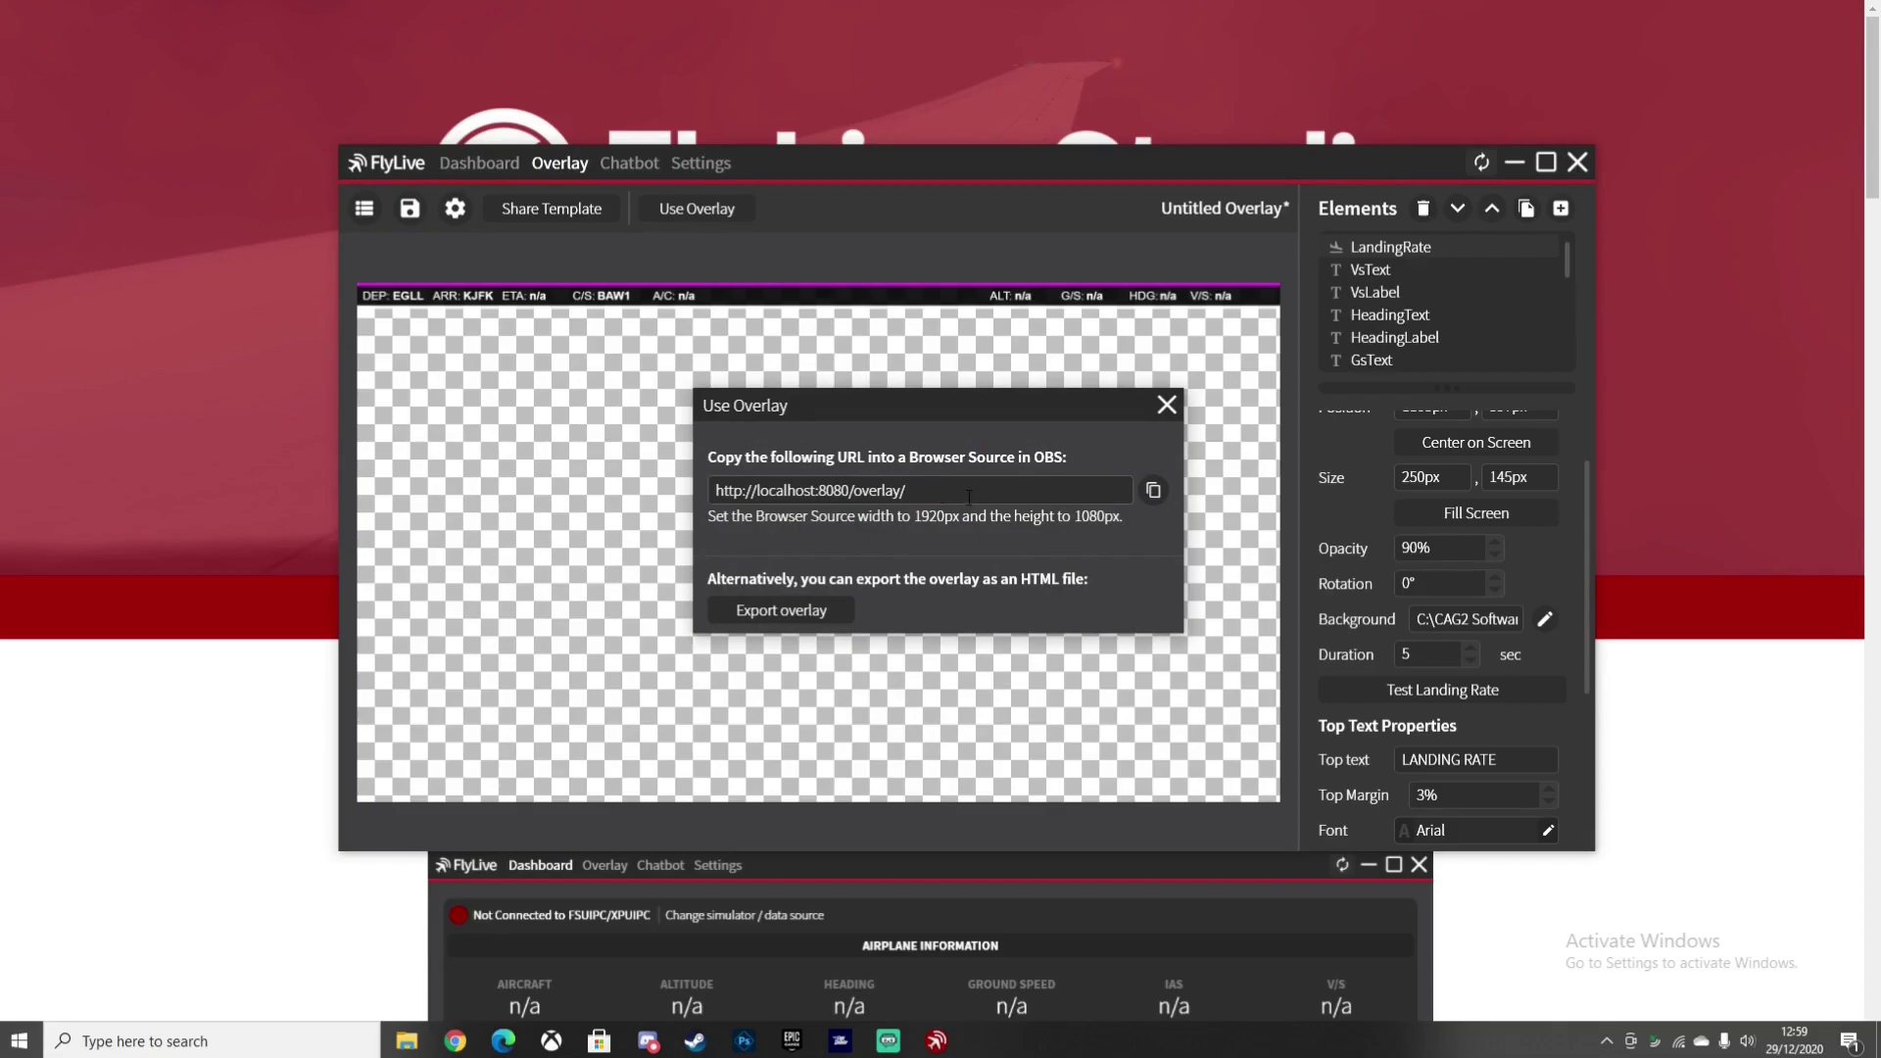
left_click_drag(967, 497, 701, 510)
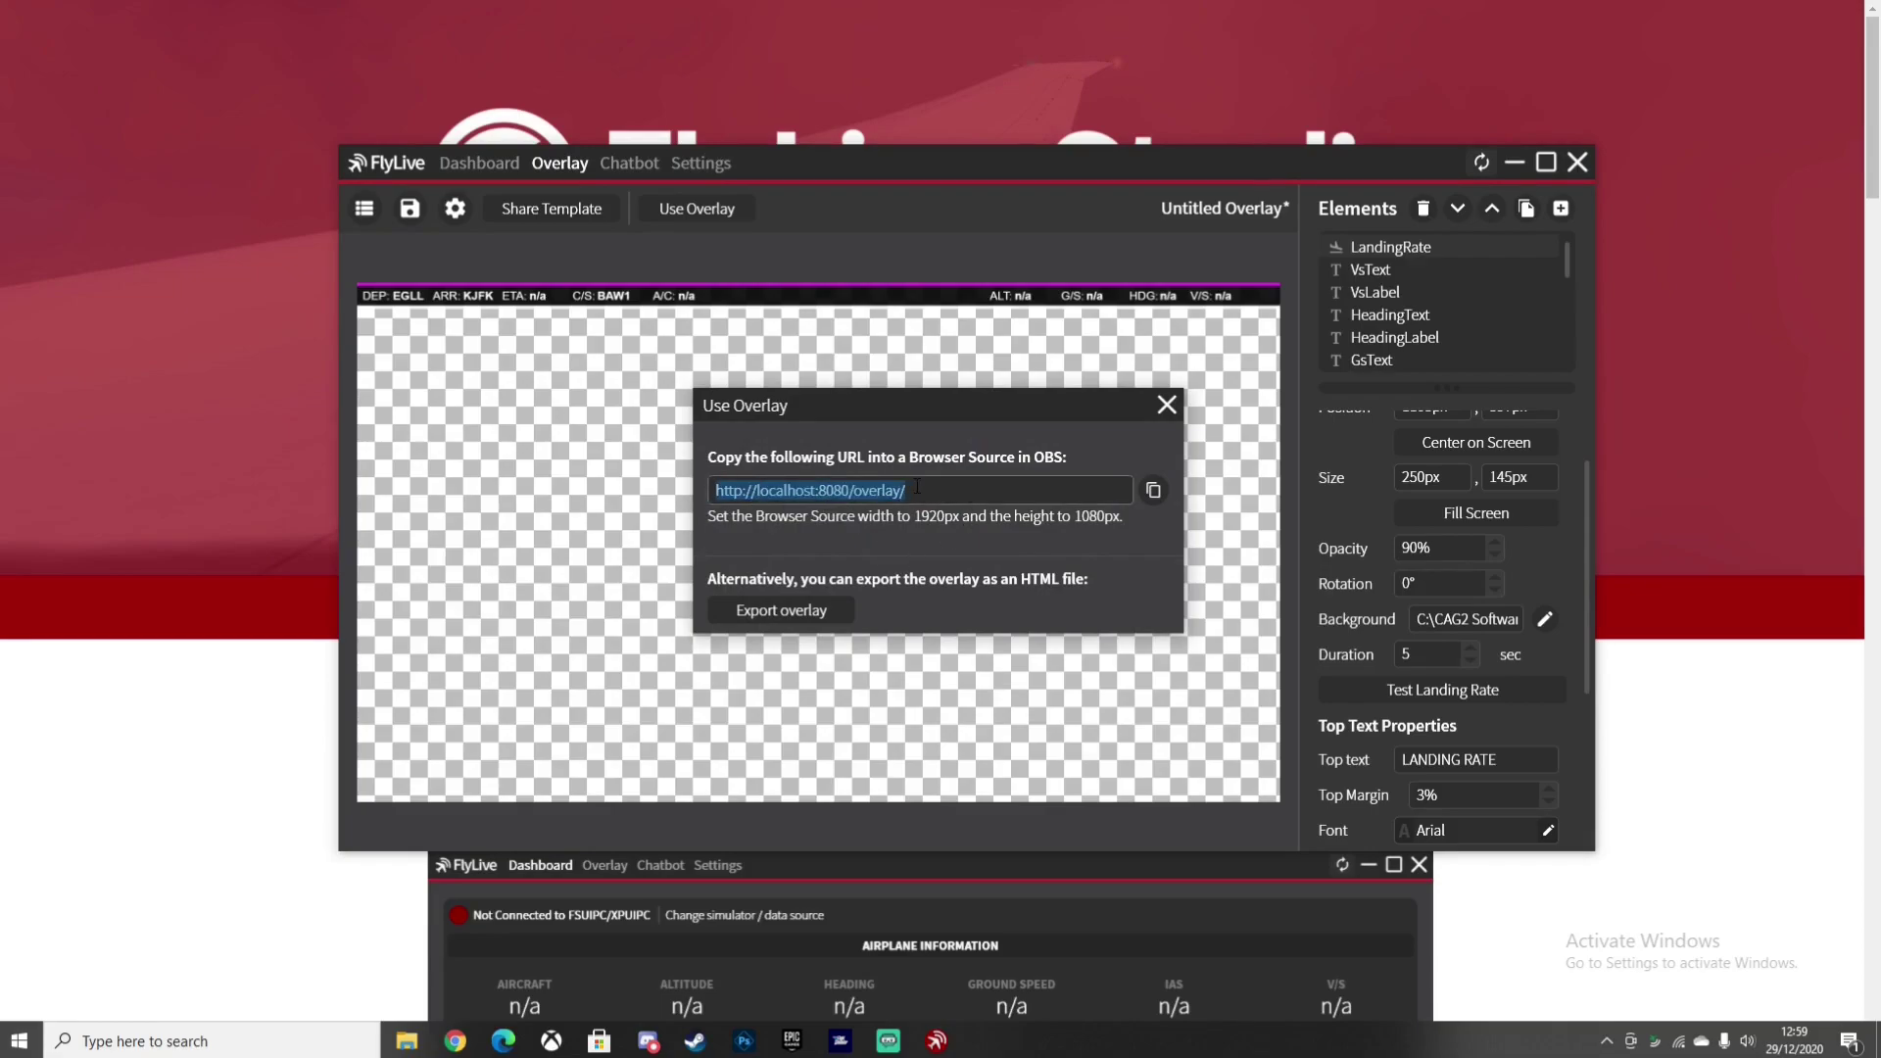
right_click(880, 486)
left_click(1011, 525)
left_click(926, 494)
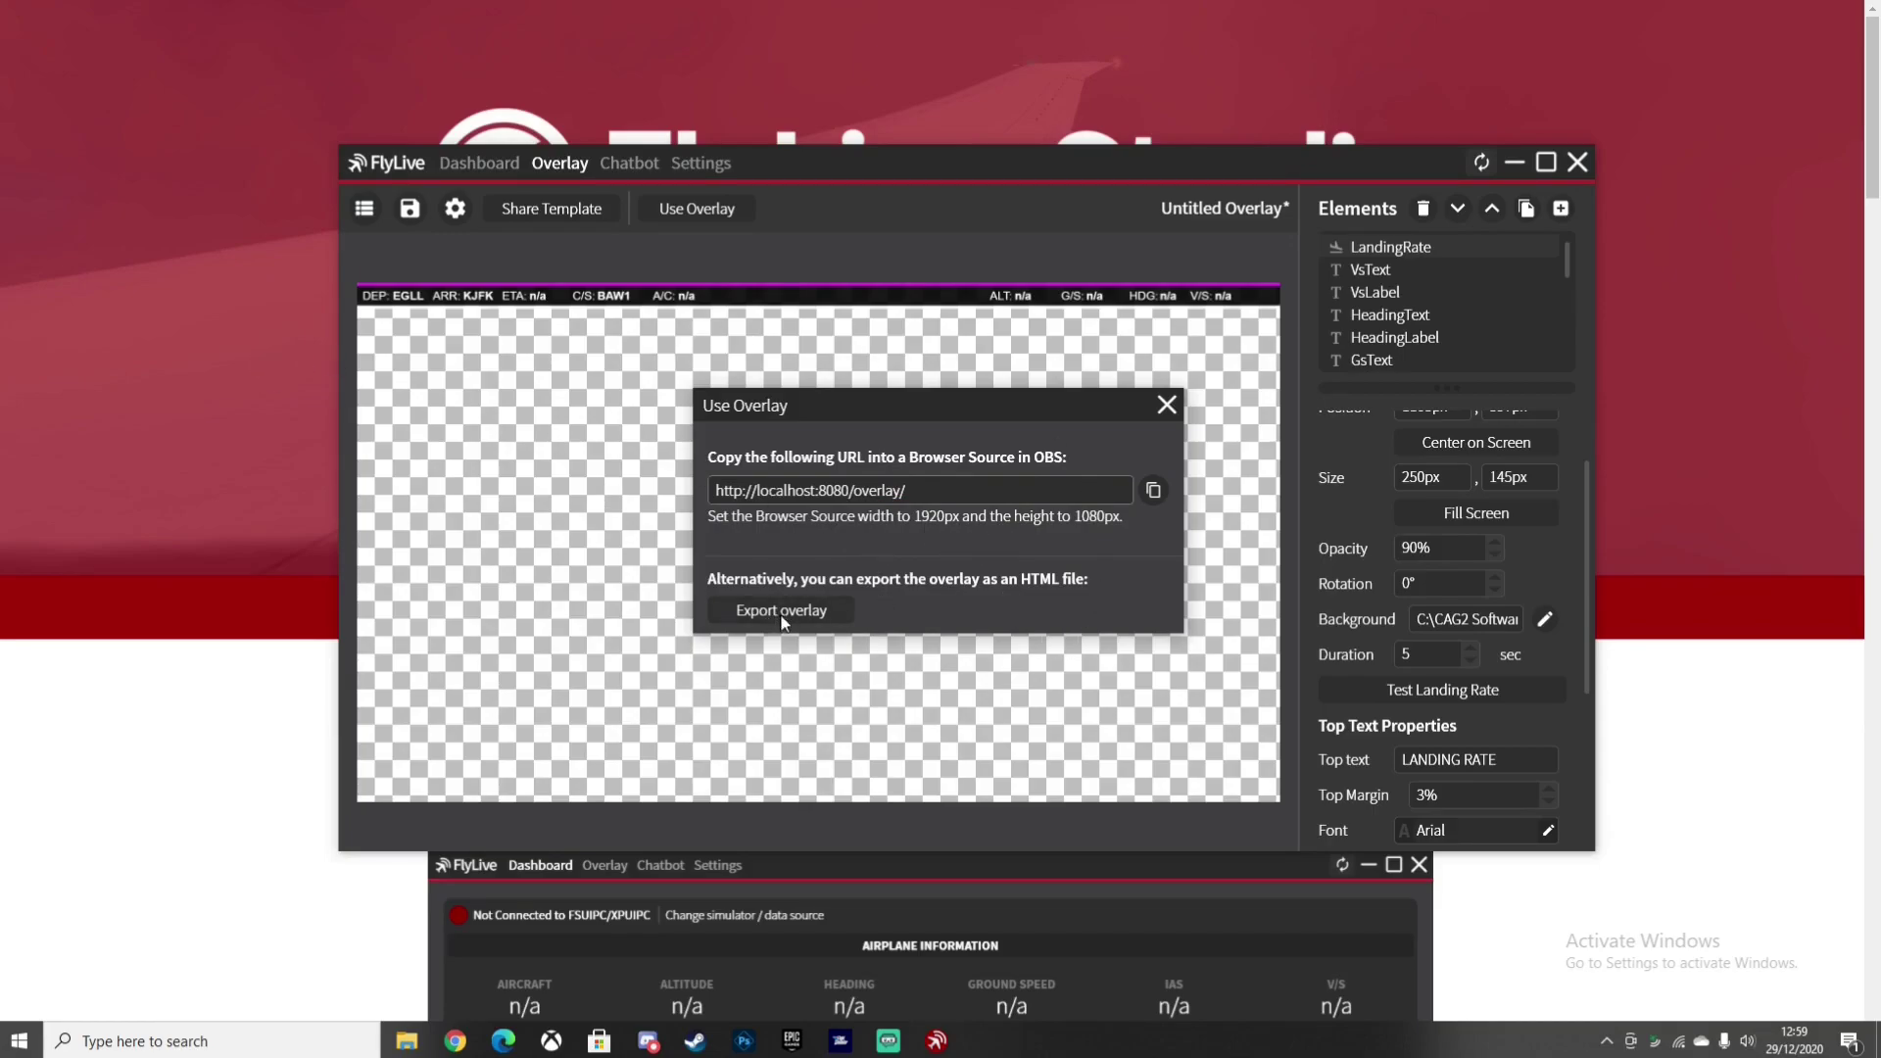
left_click(1163, 404)
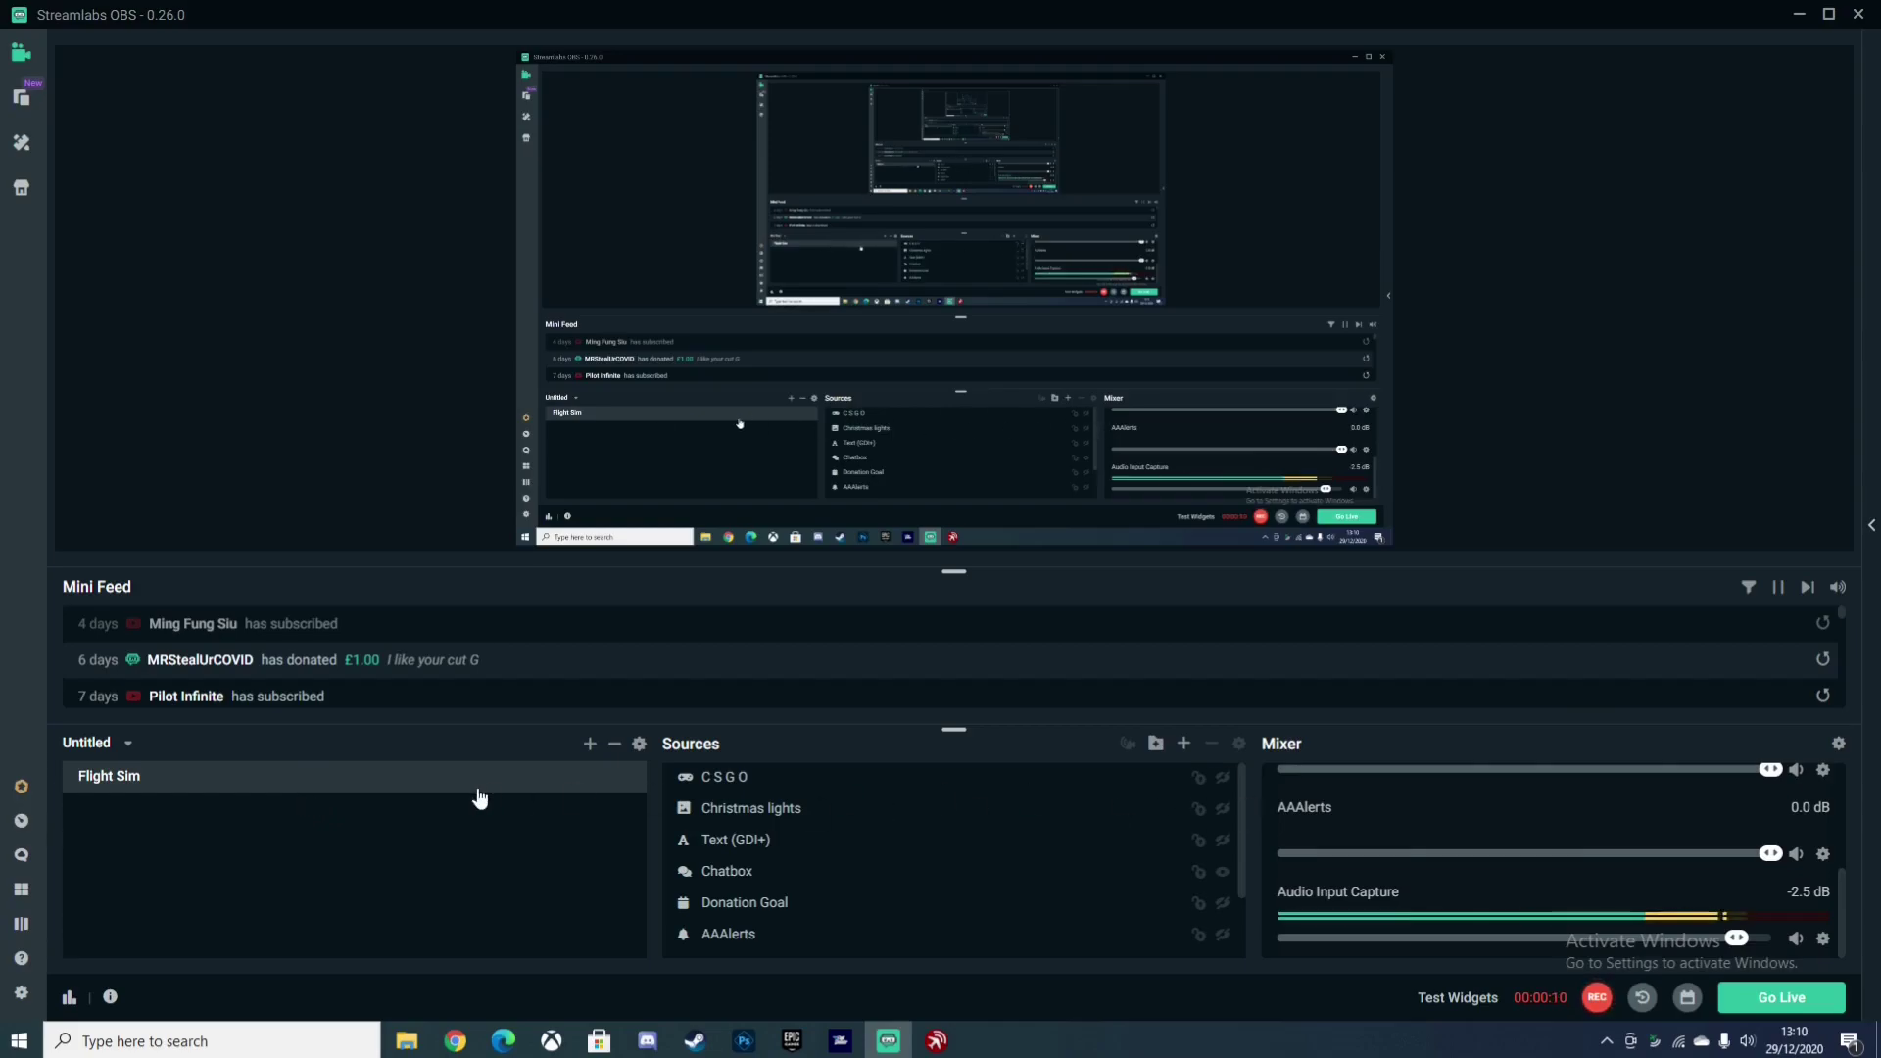
Open the Add Source dialog from the Sources panel's + button
scroll(800, 868, "down", 2)
scroll(808, 872, "up", 2)
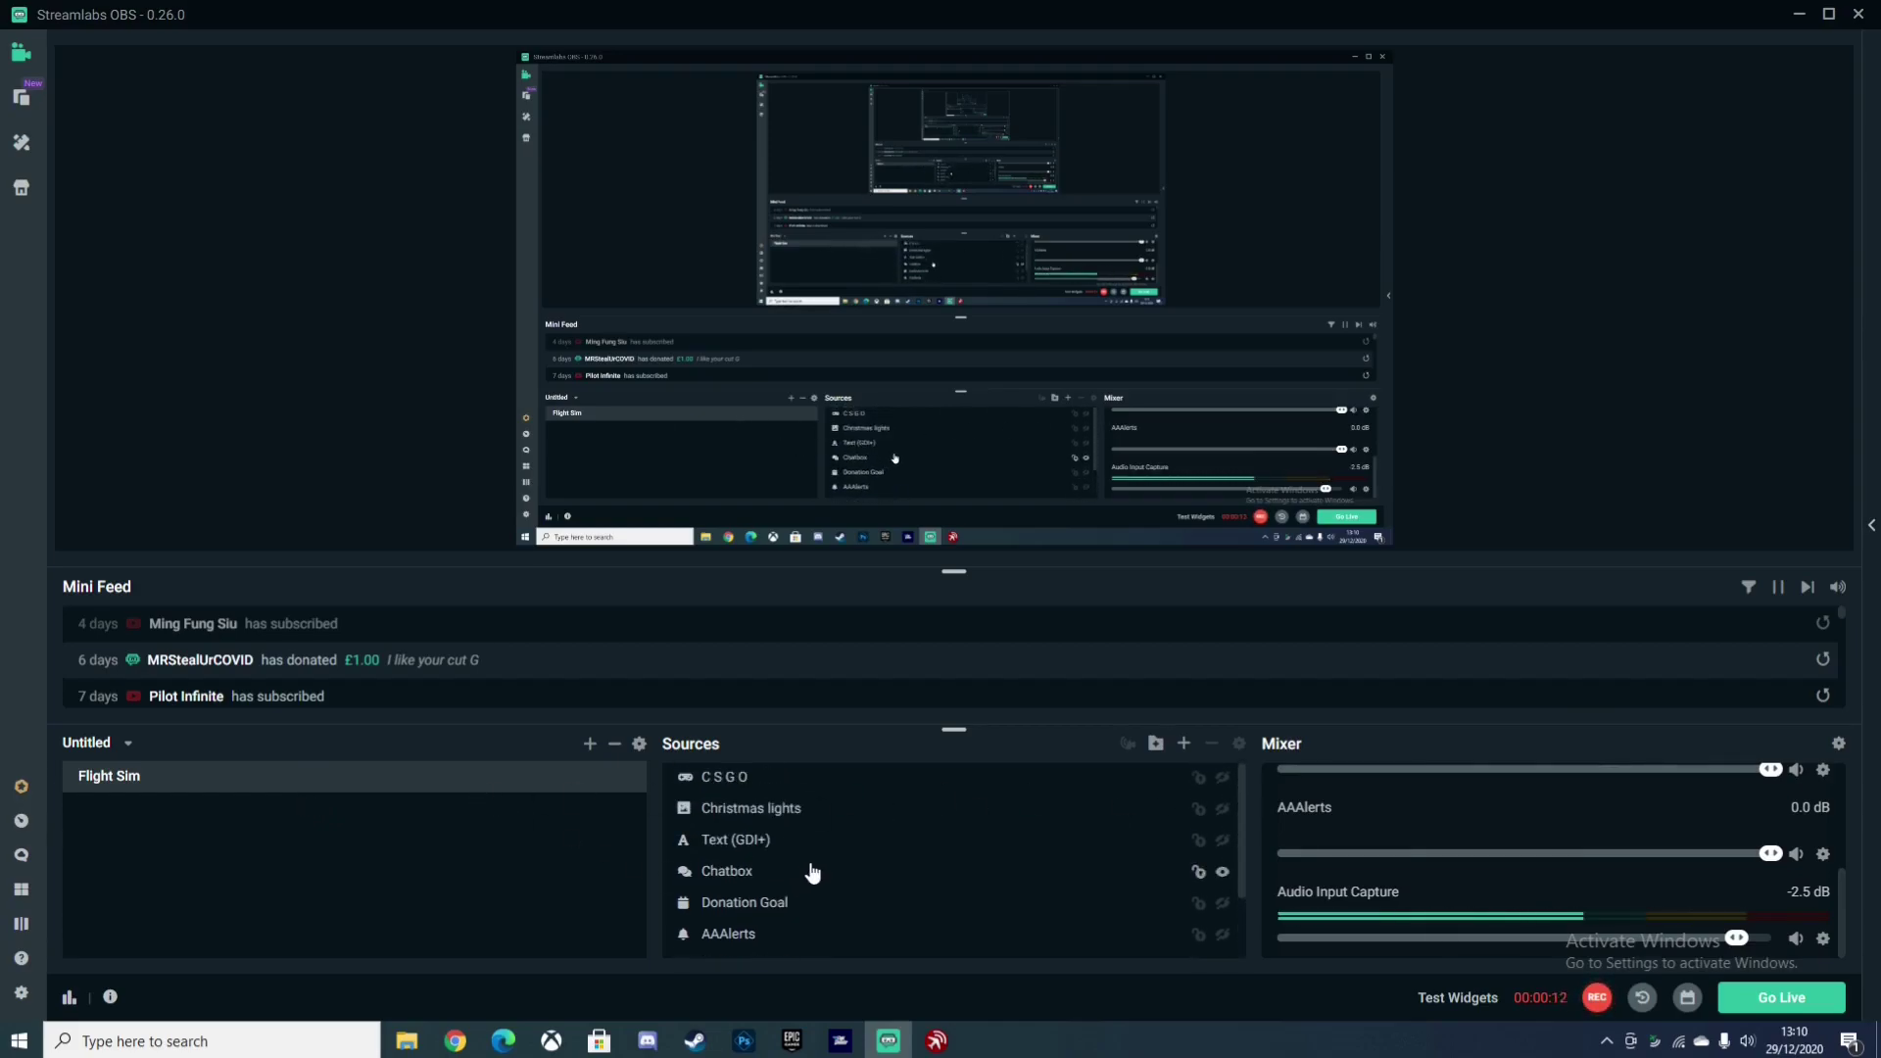
scroll(980, 835, "down", 2)
scroll(975, 862, "up", 3)
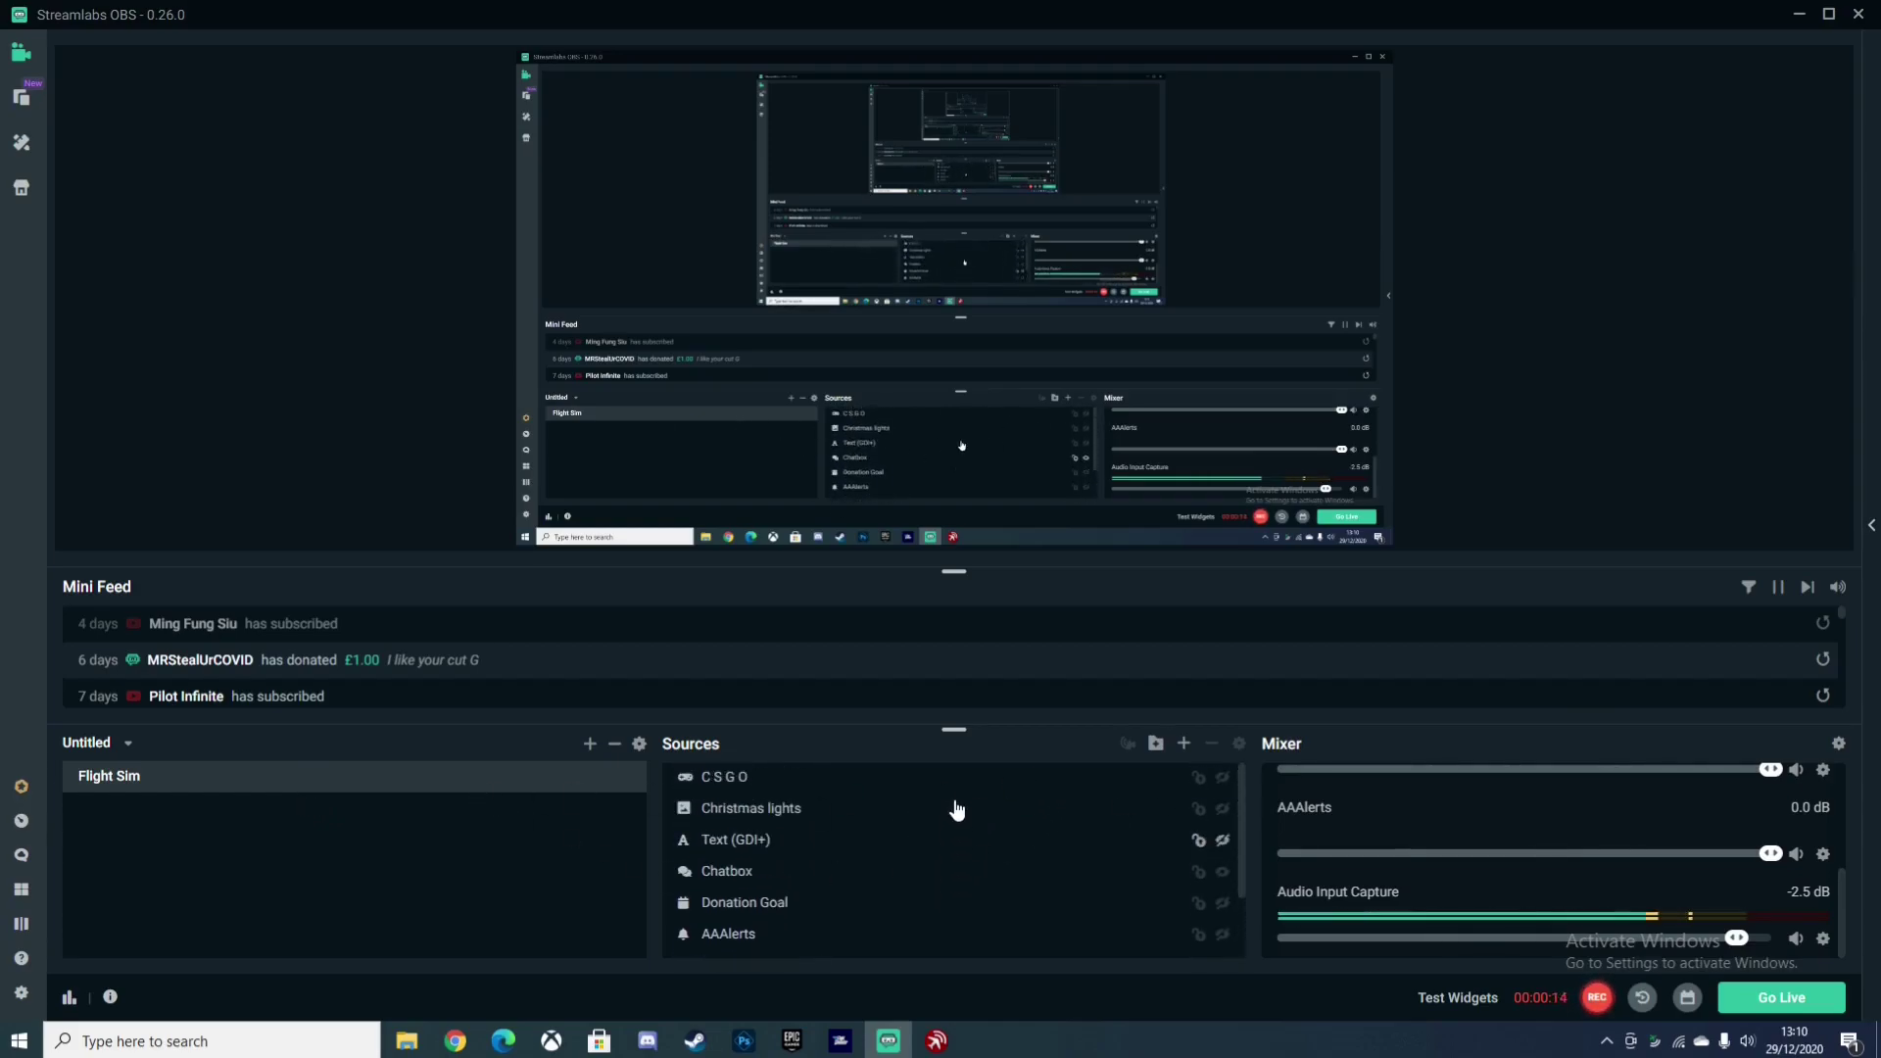
left_click(1184, 747)
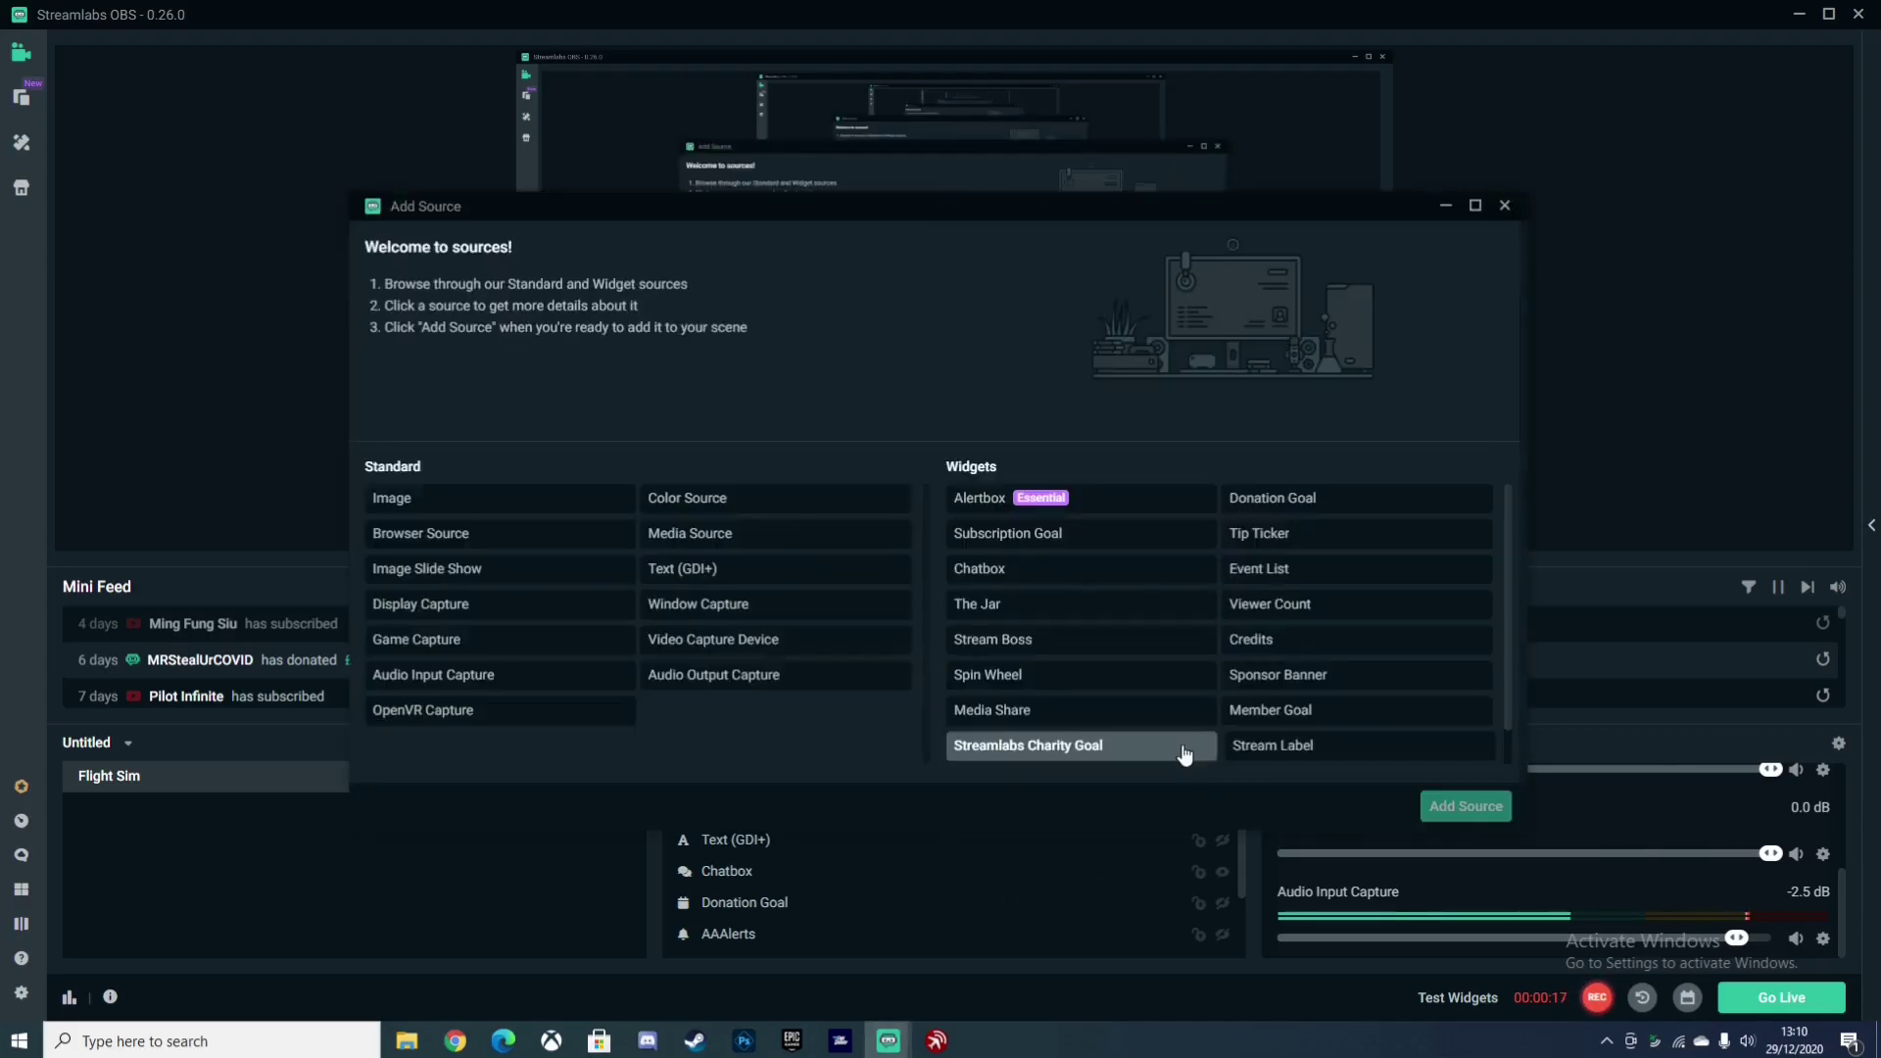
Add a Browser Source named 'f'
left_click(442, 545)
double_click(443, 545)
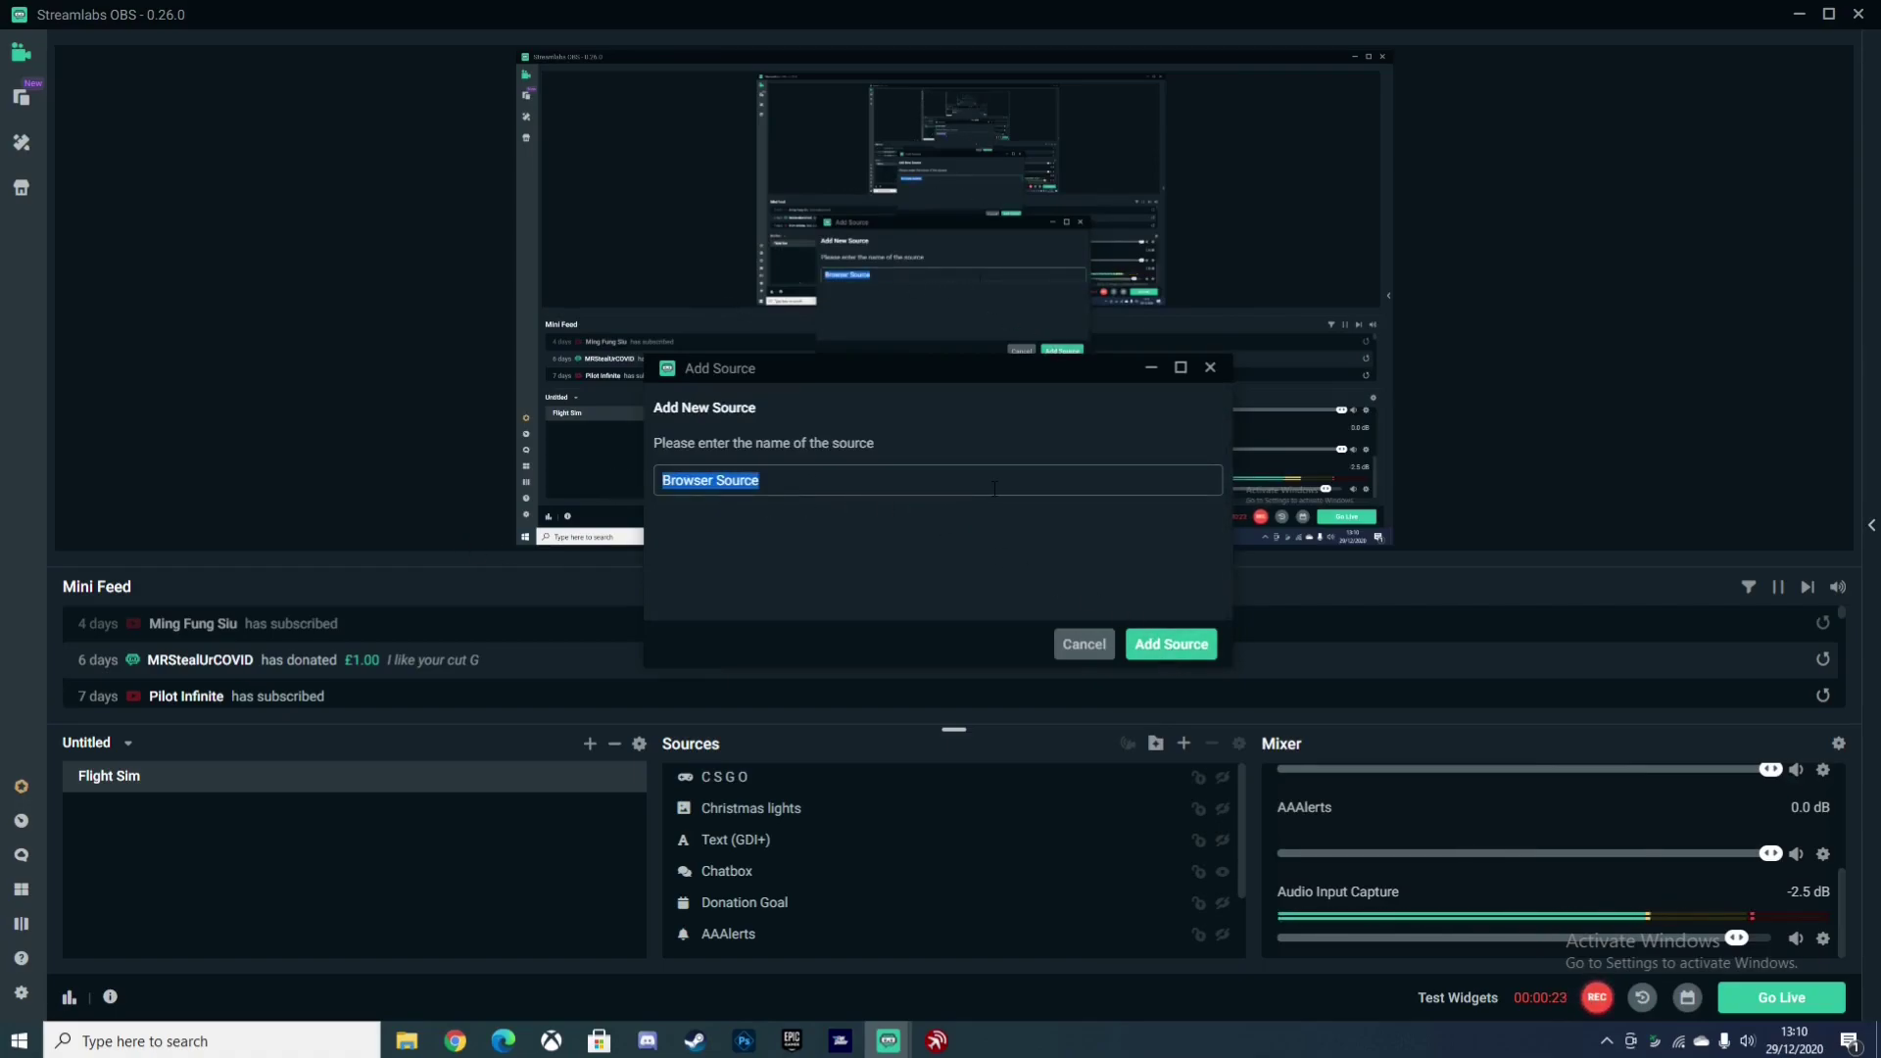
key("BackSpace")
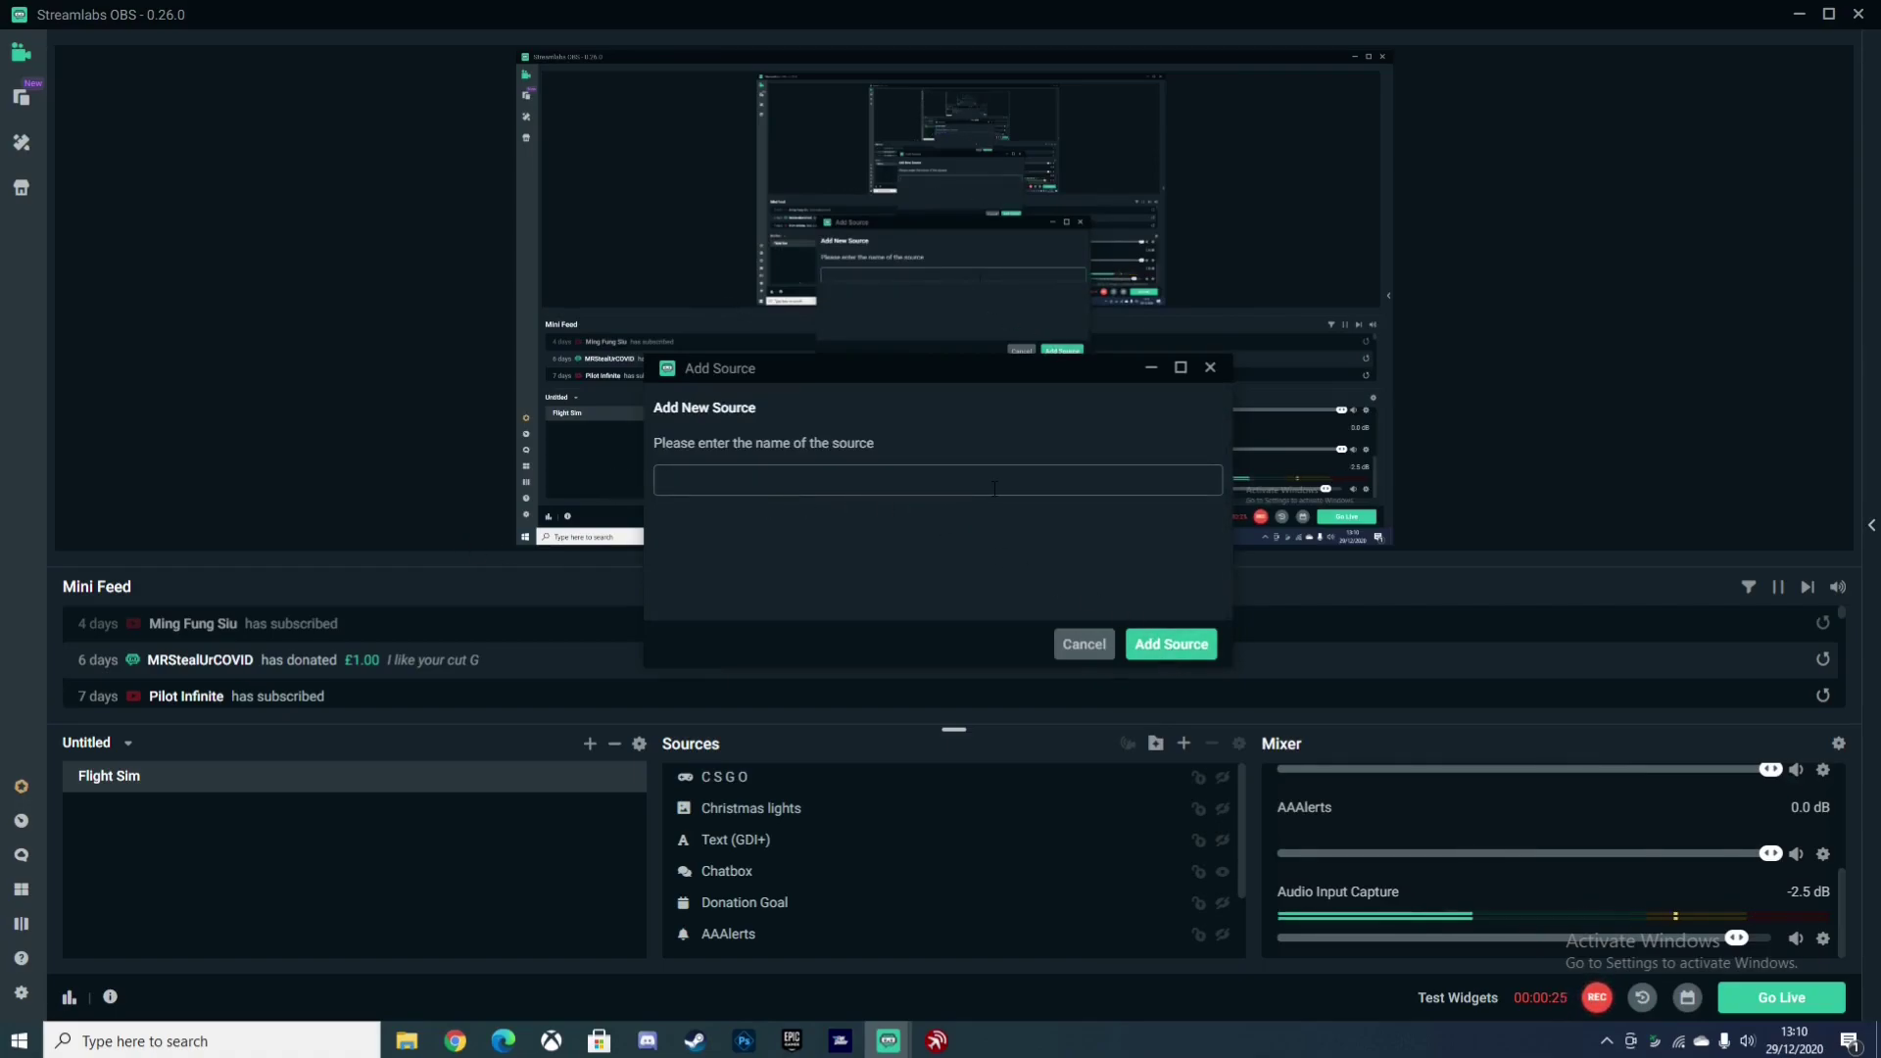
type("f")
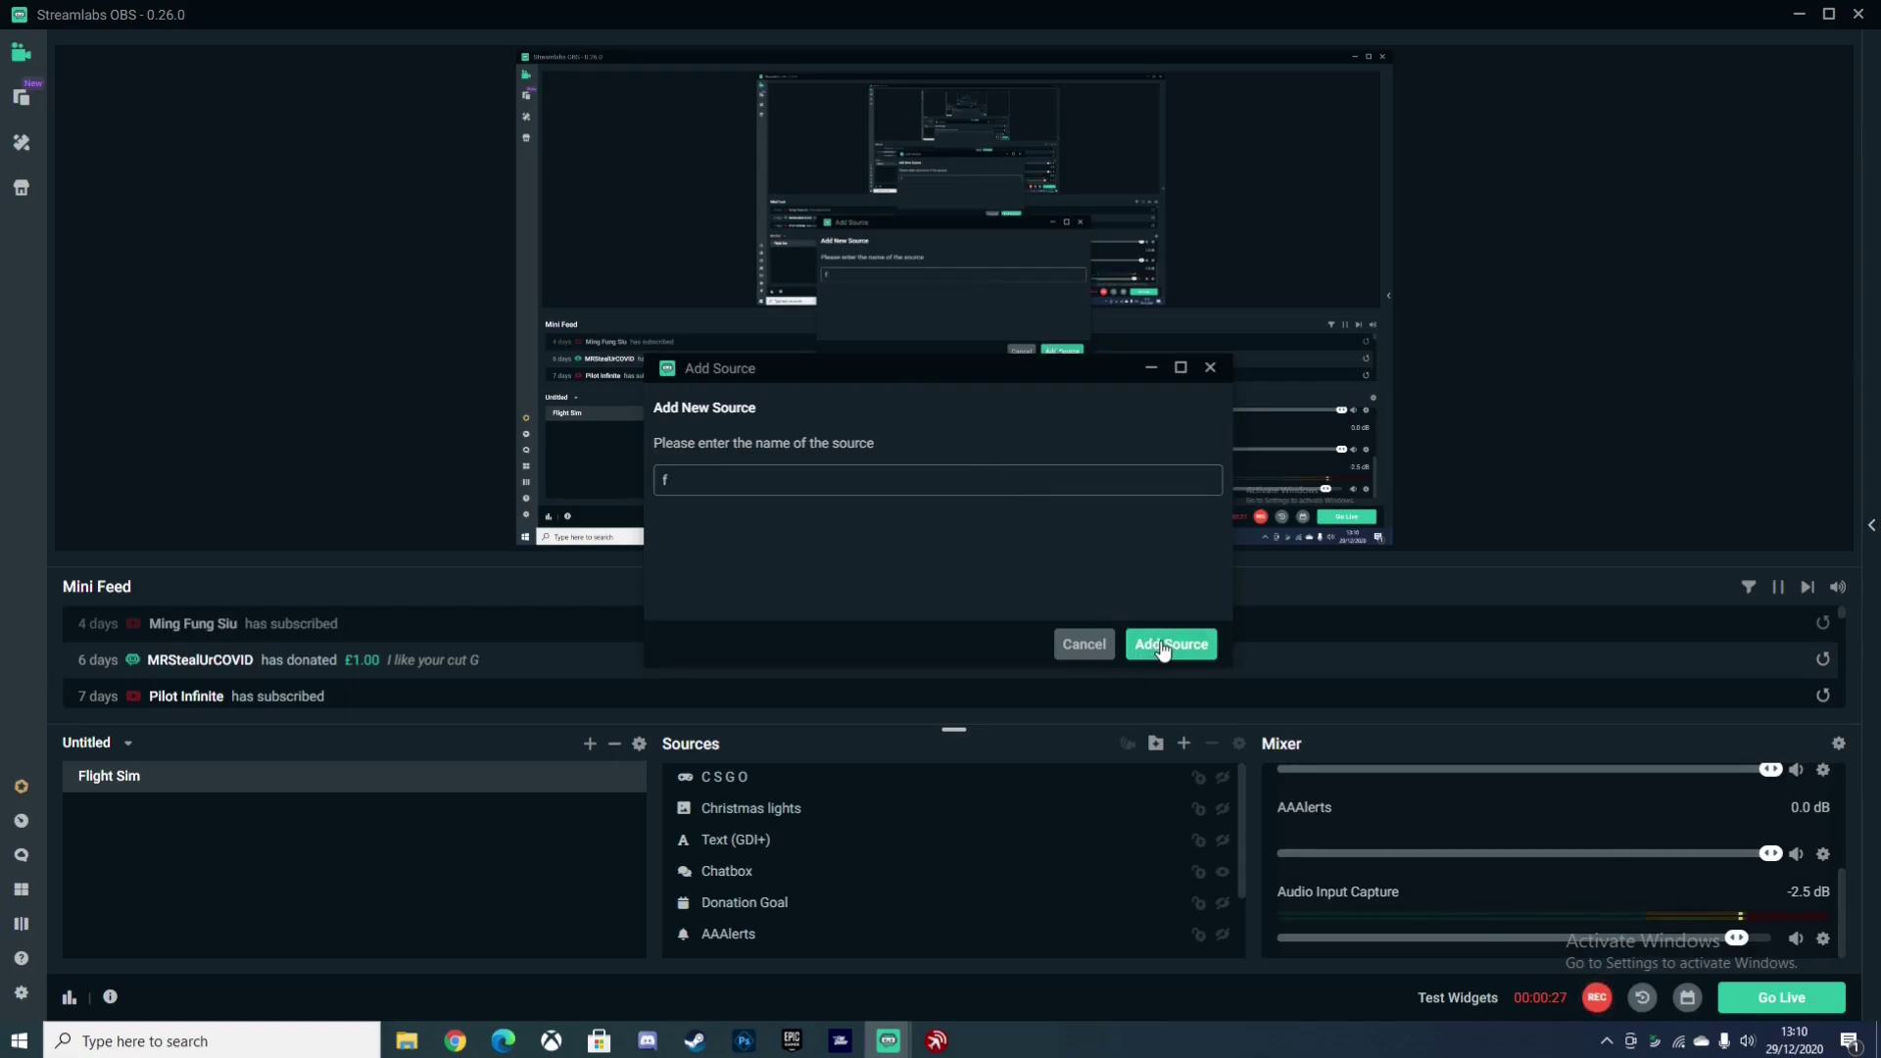
left_click(1168, 643)
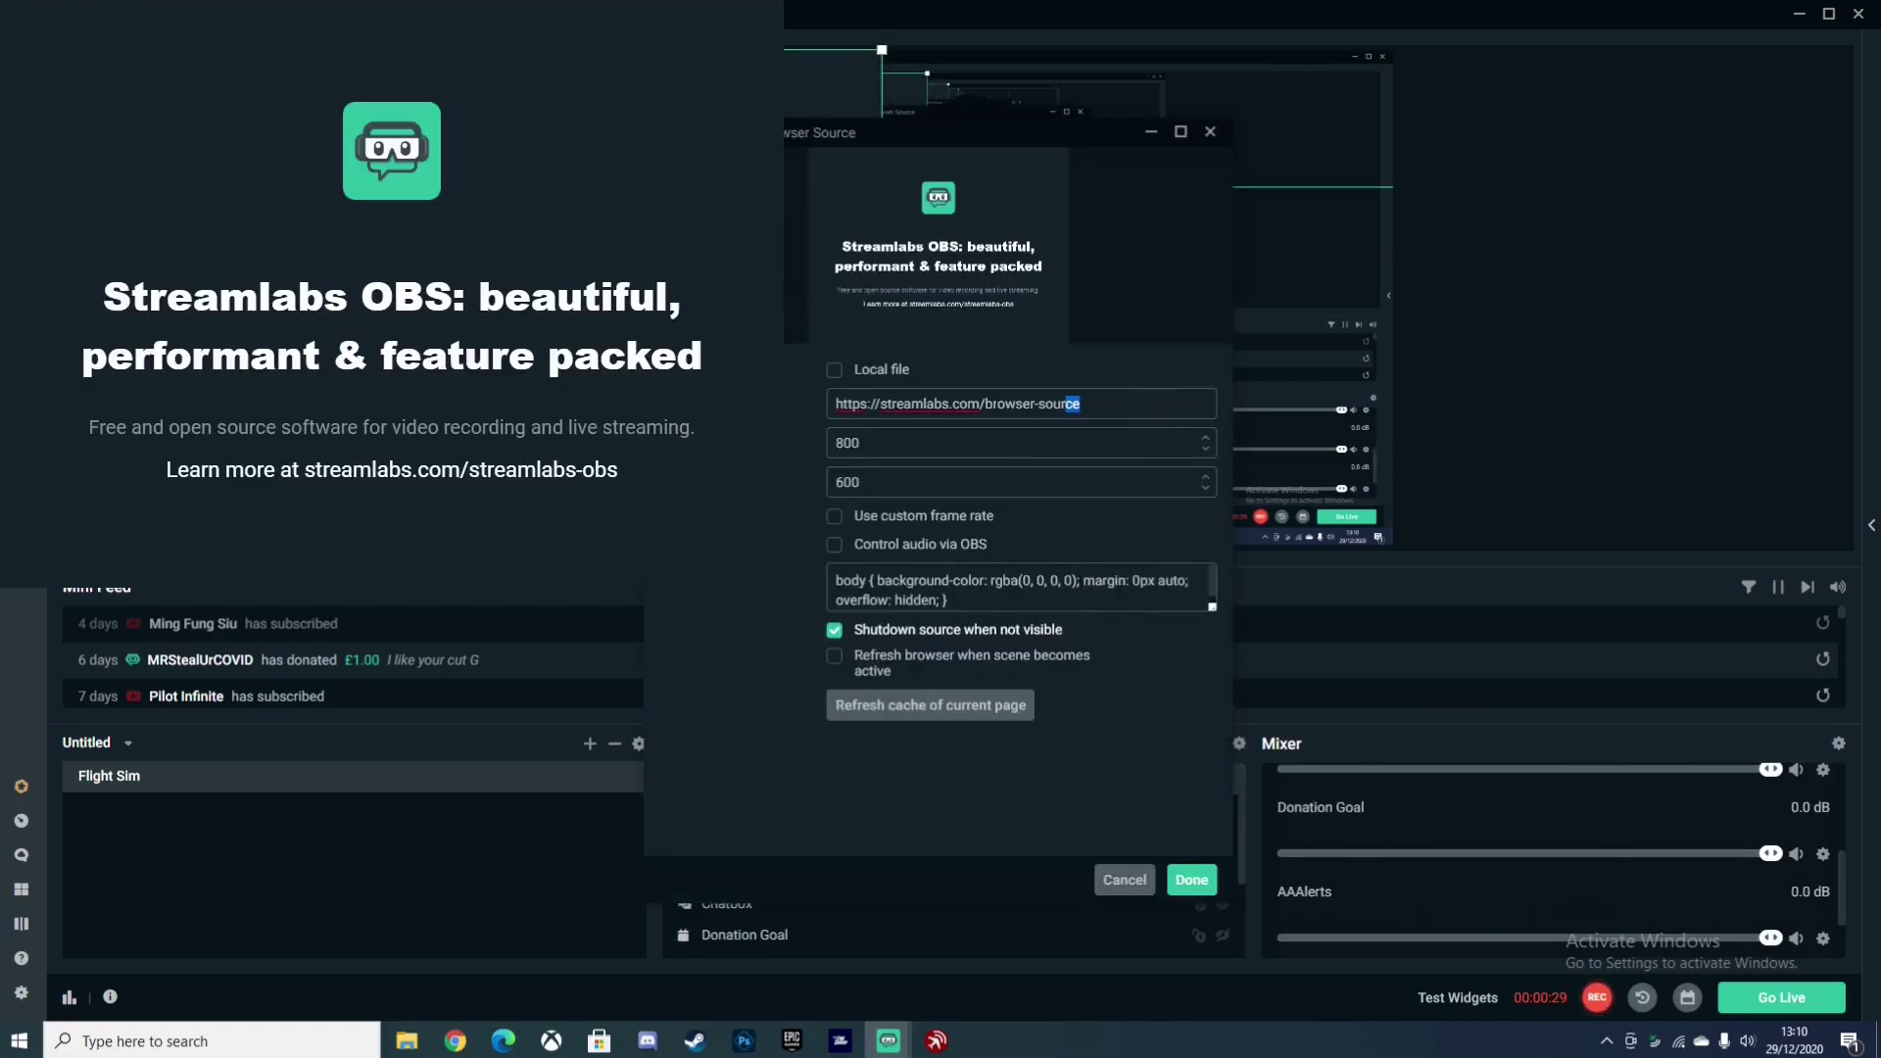
left_click_drag(1066, 403, 834, 403)
type("http://localhost:8080/overlay/")
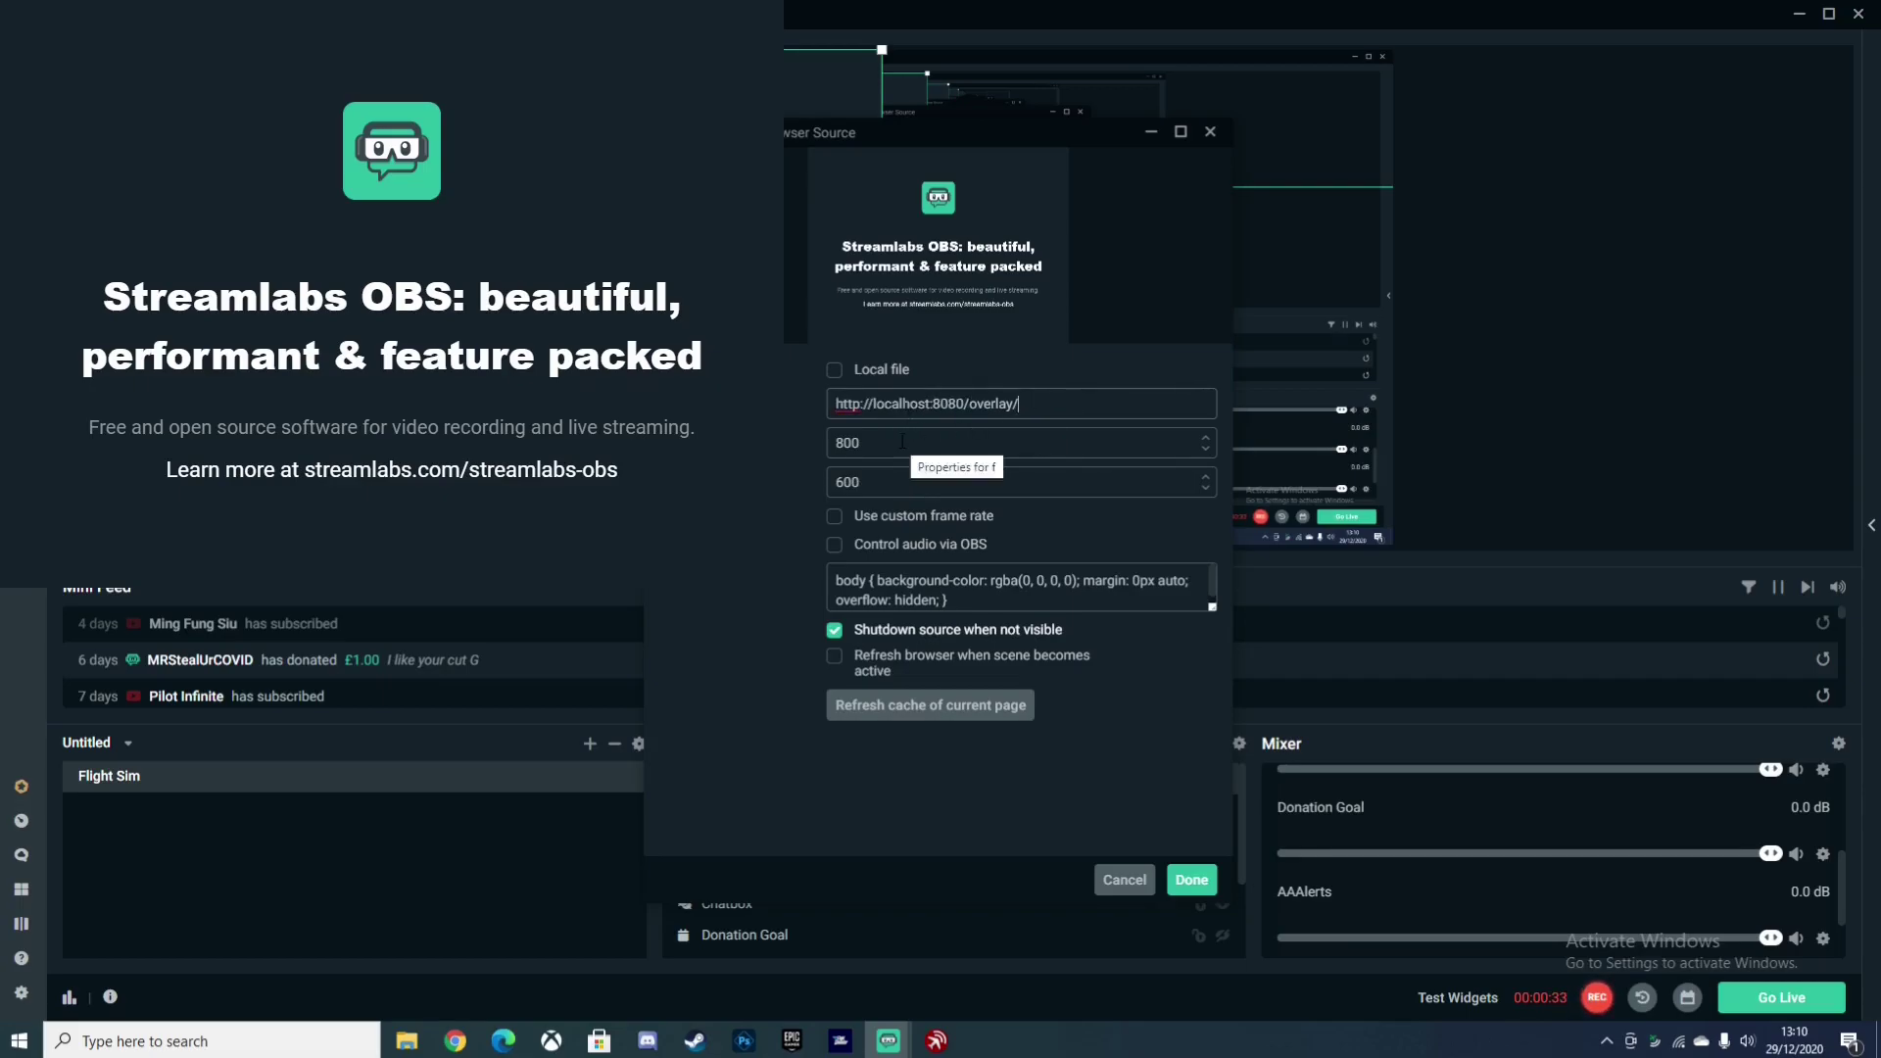
key("Tab")
type("1920")
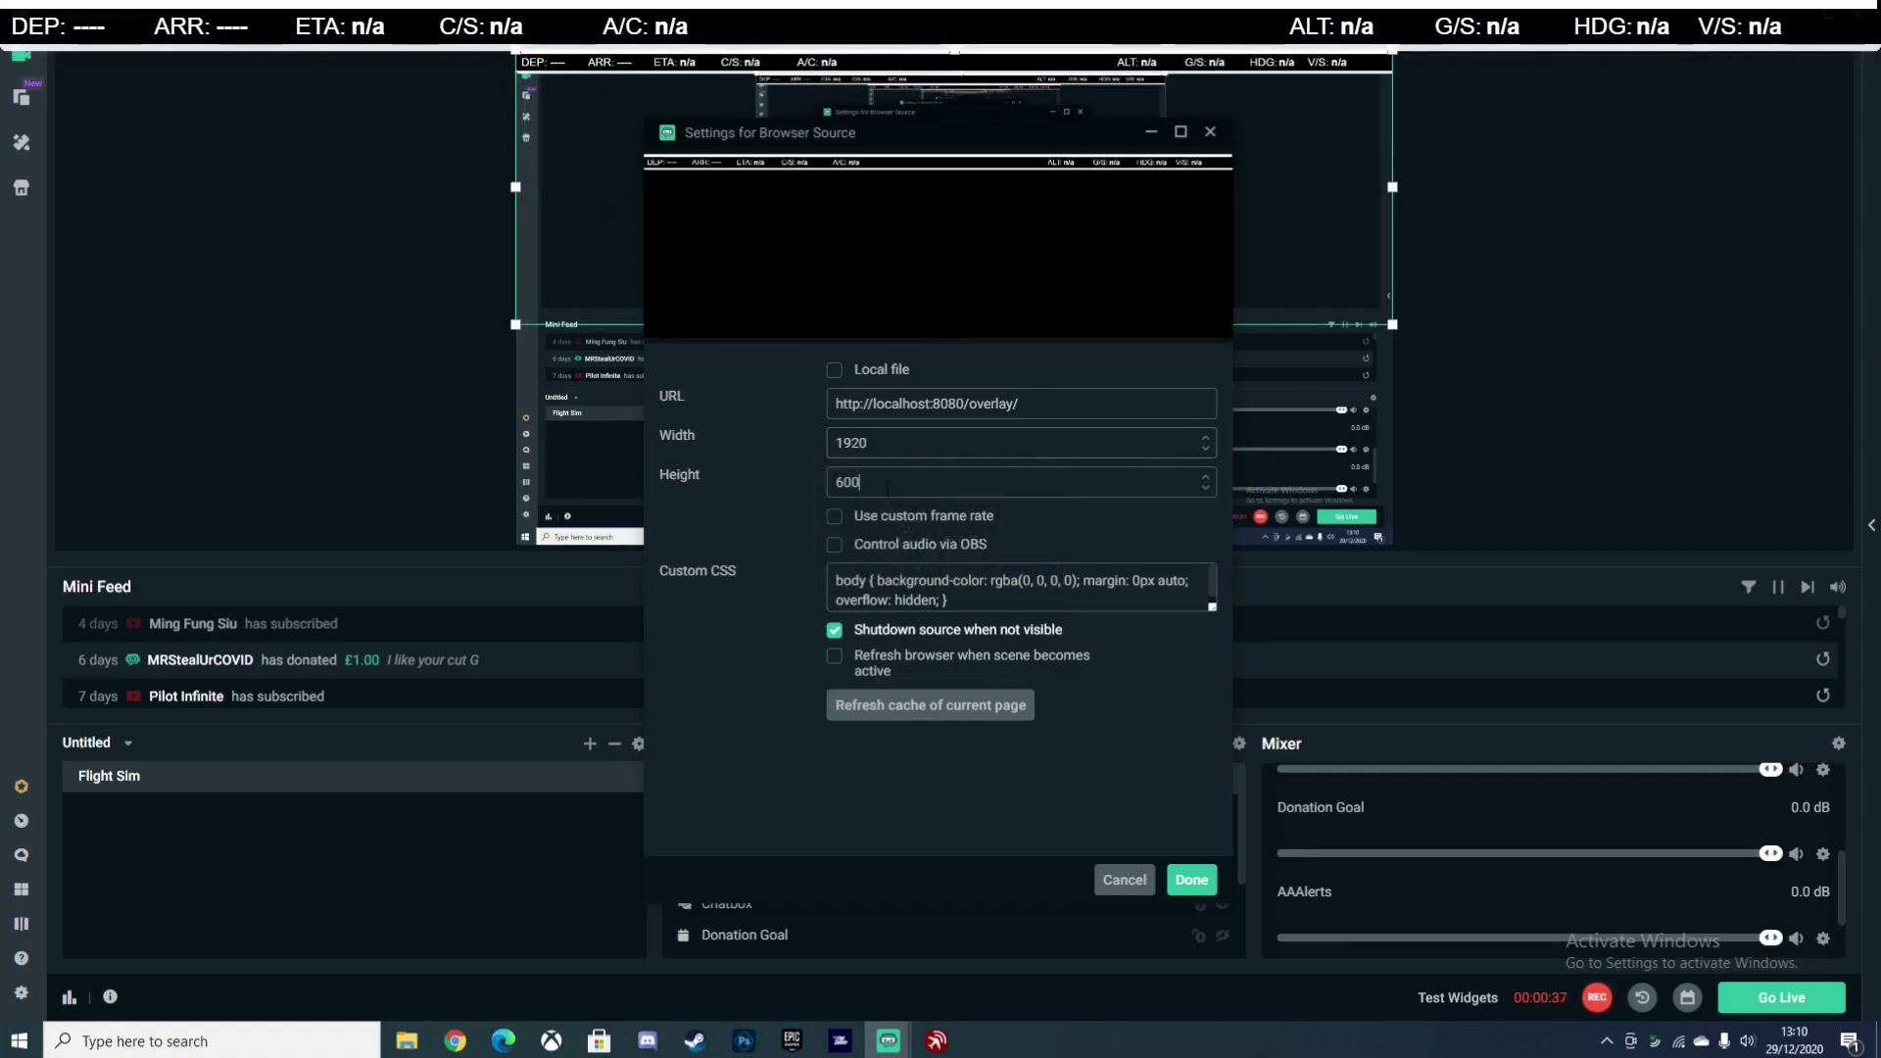
key("Tab")
type("1080")
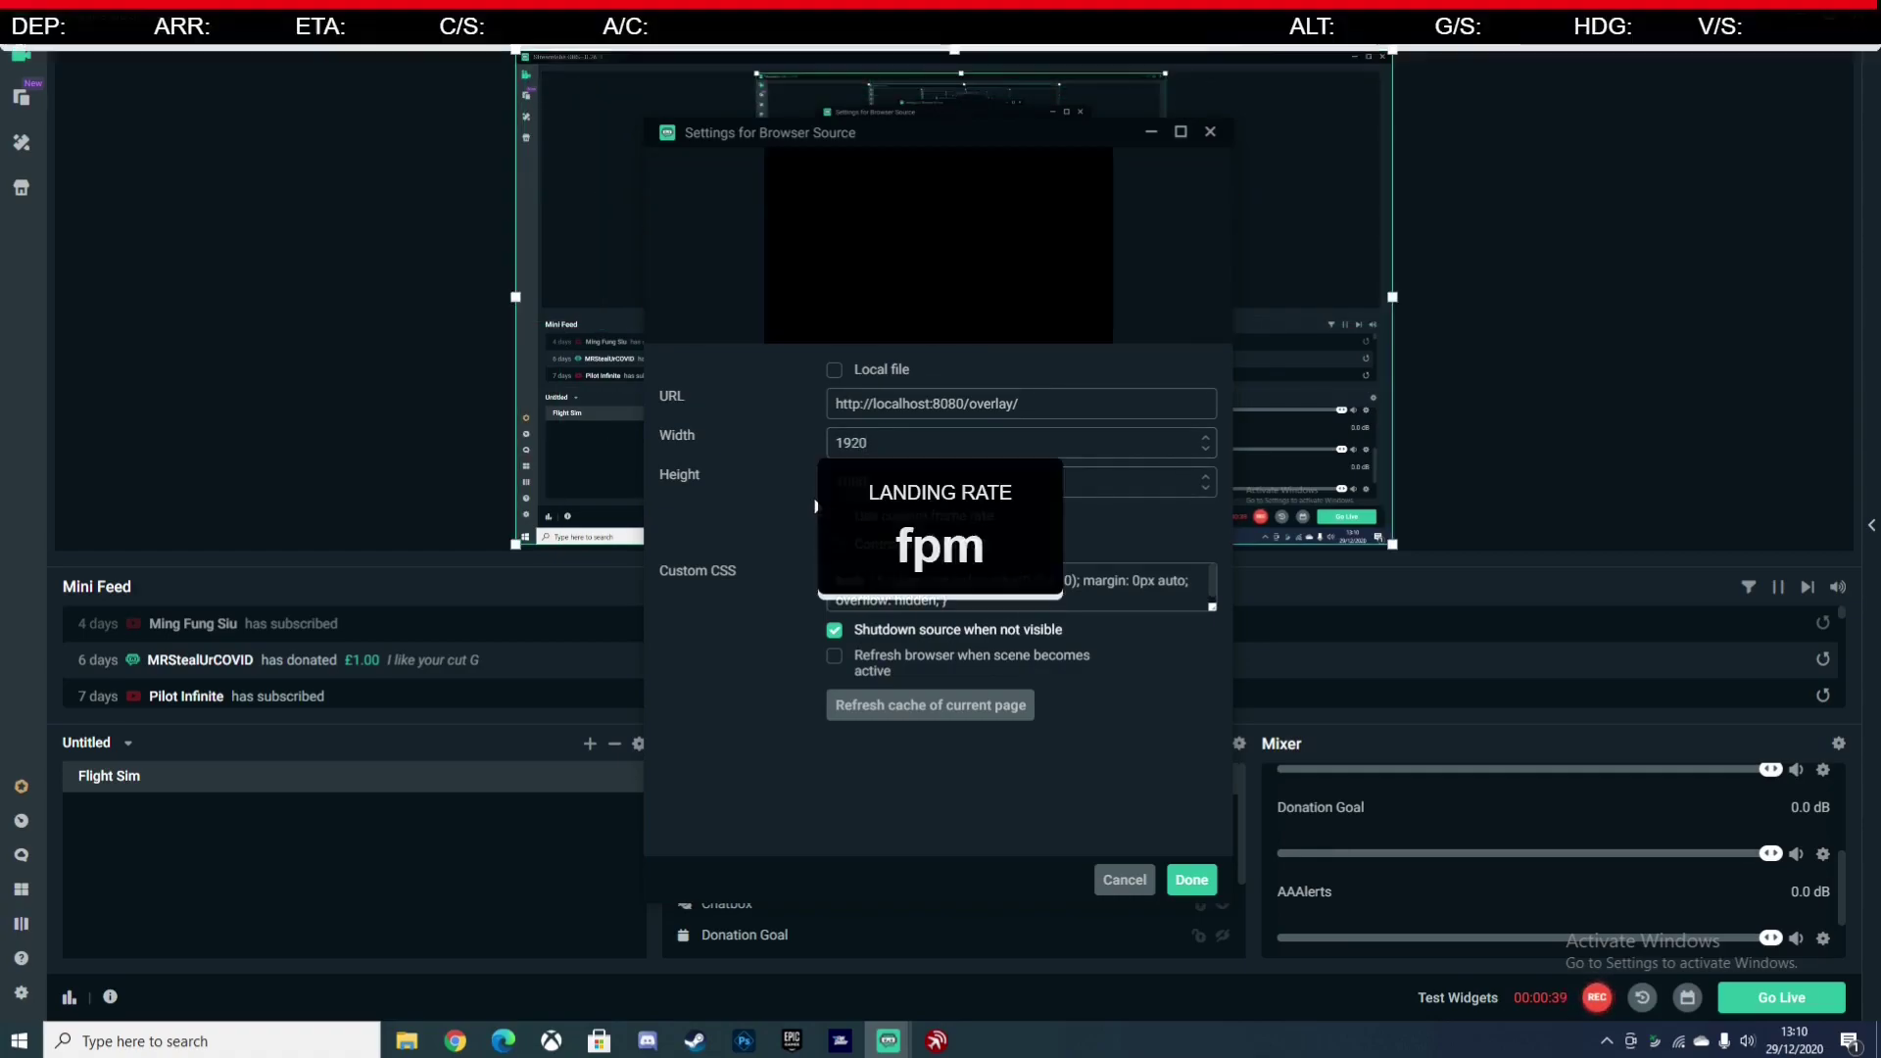
left_click(1200, 888)
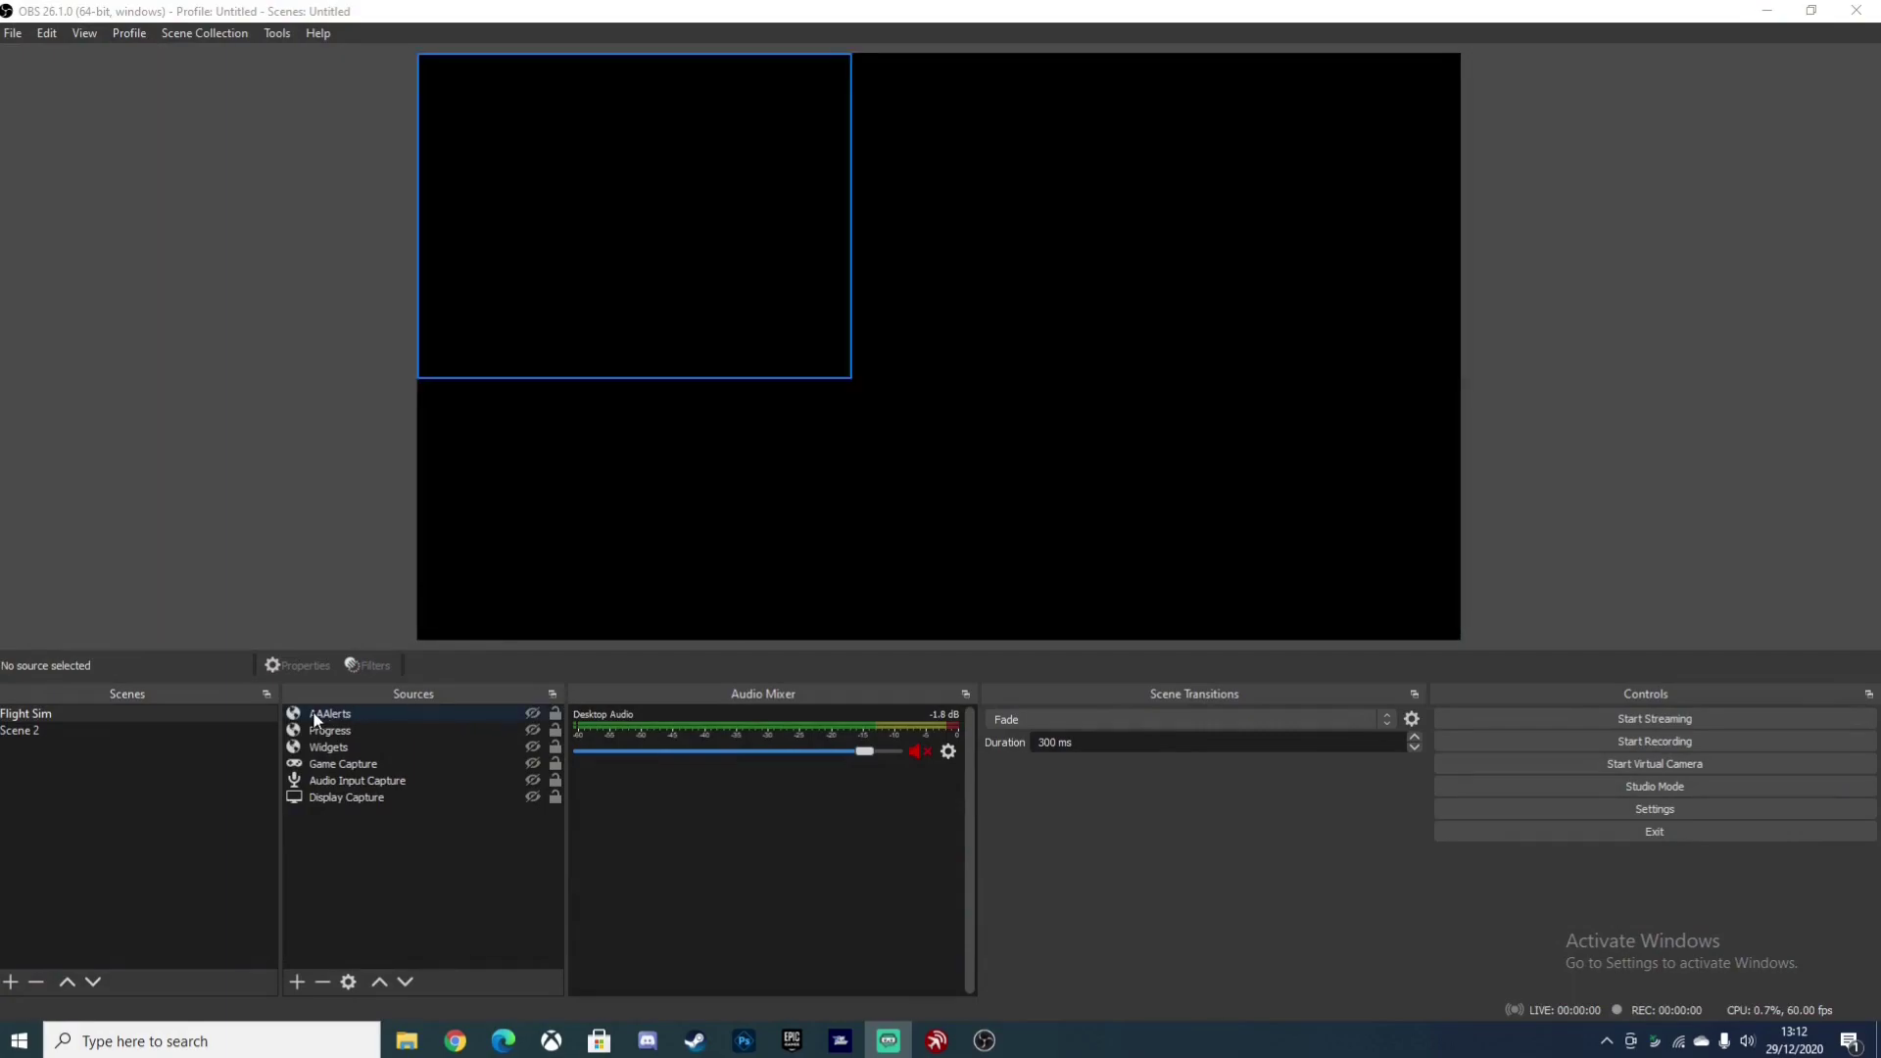
left_click(296, 983)
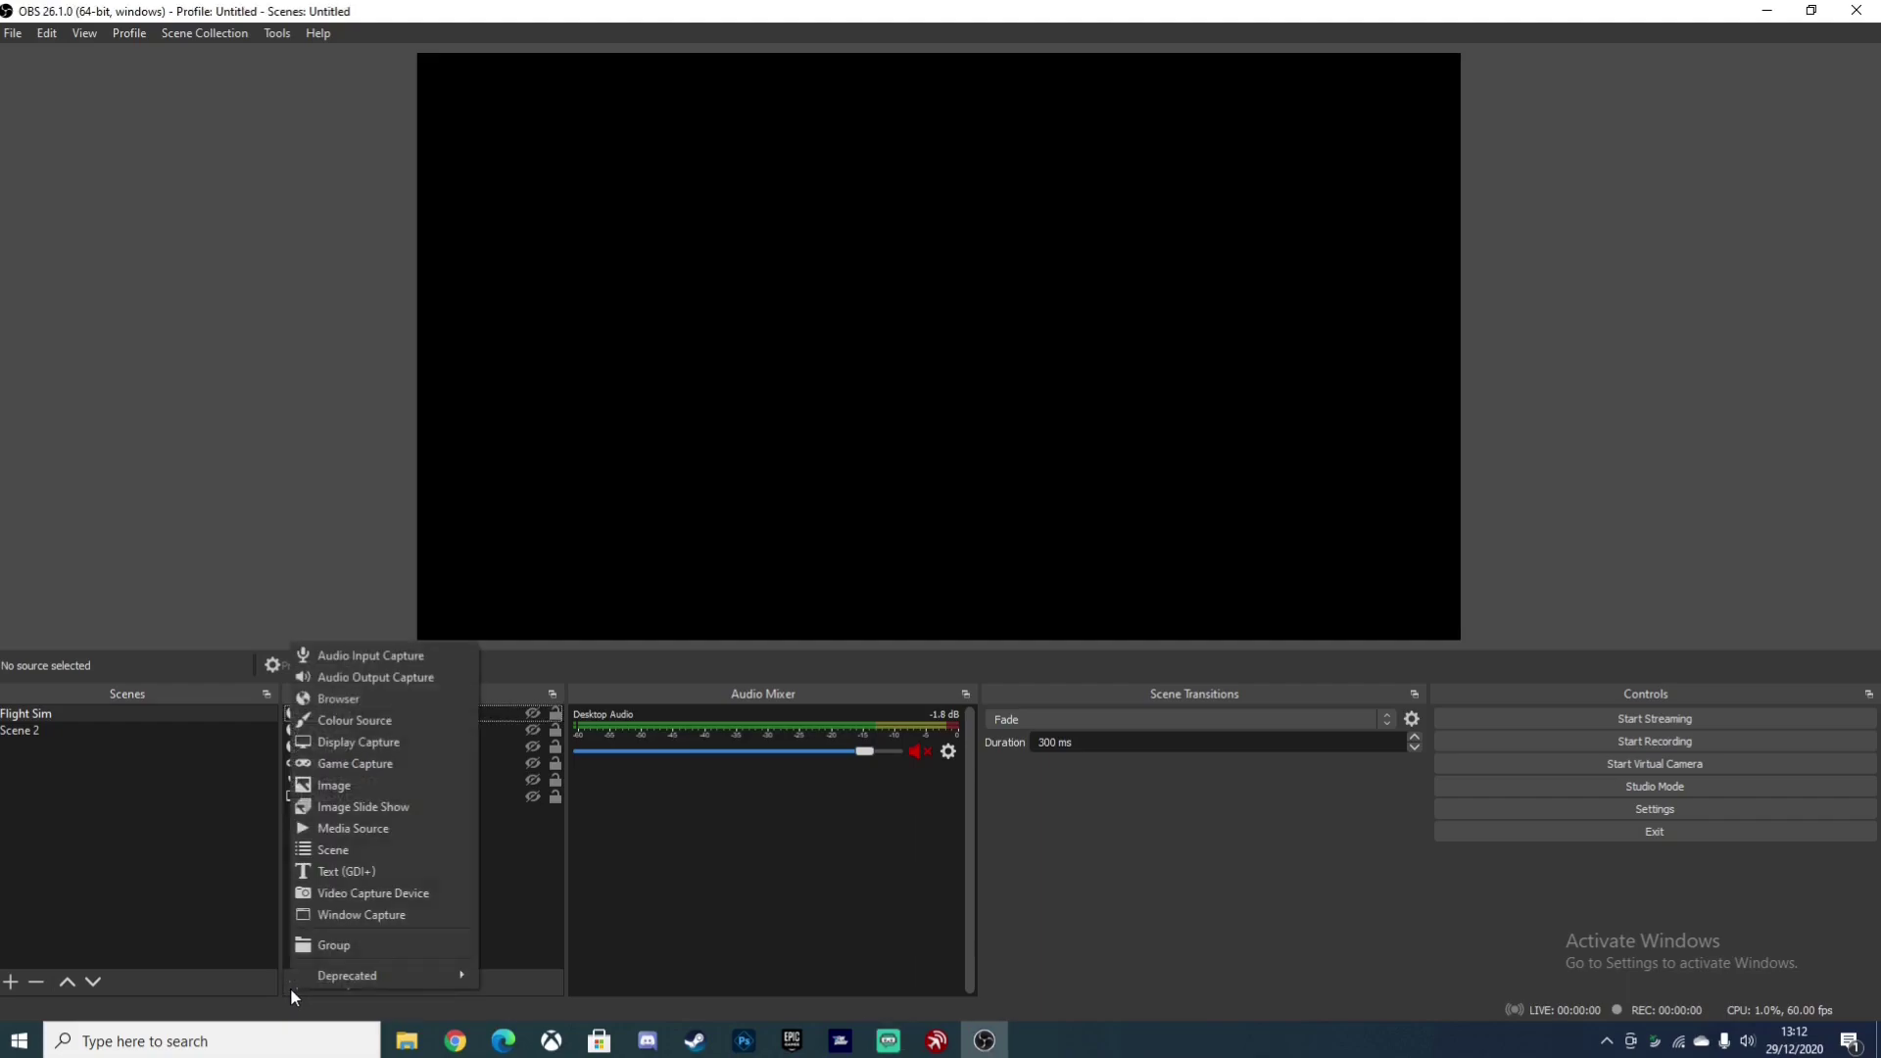
left_click(350, 705)
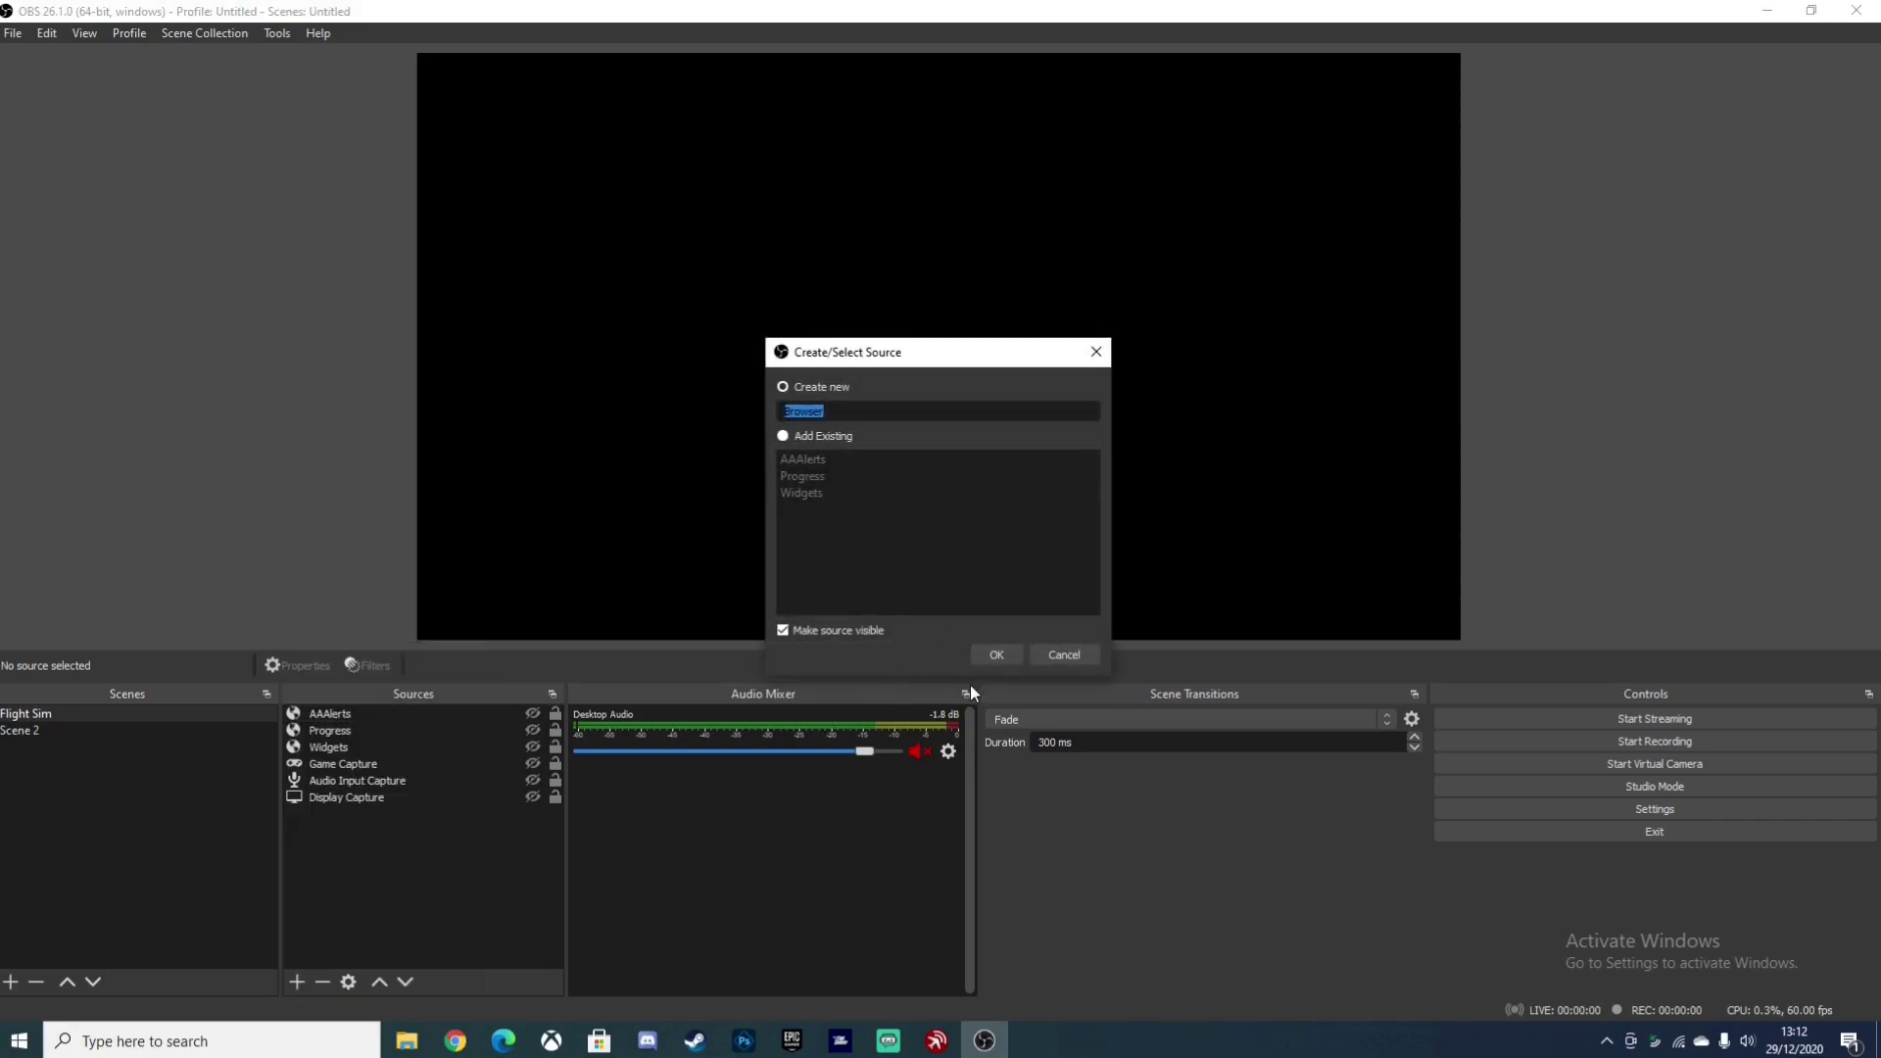
left_click(996, 654)
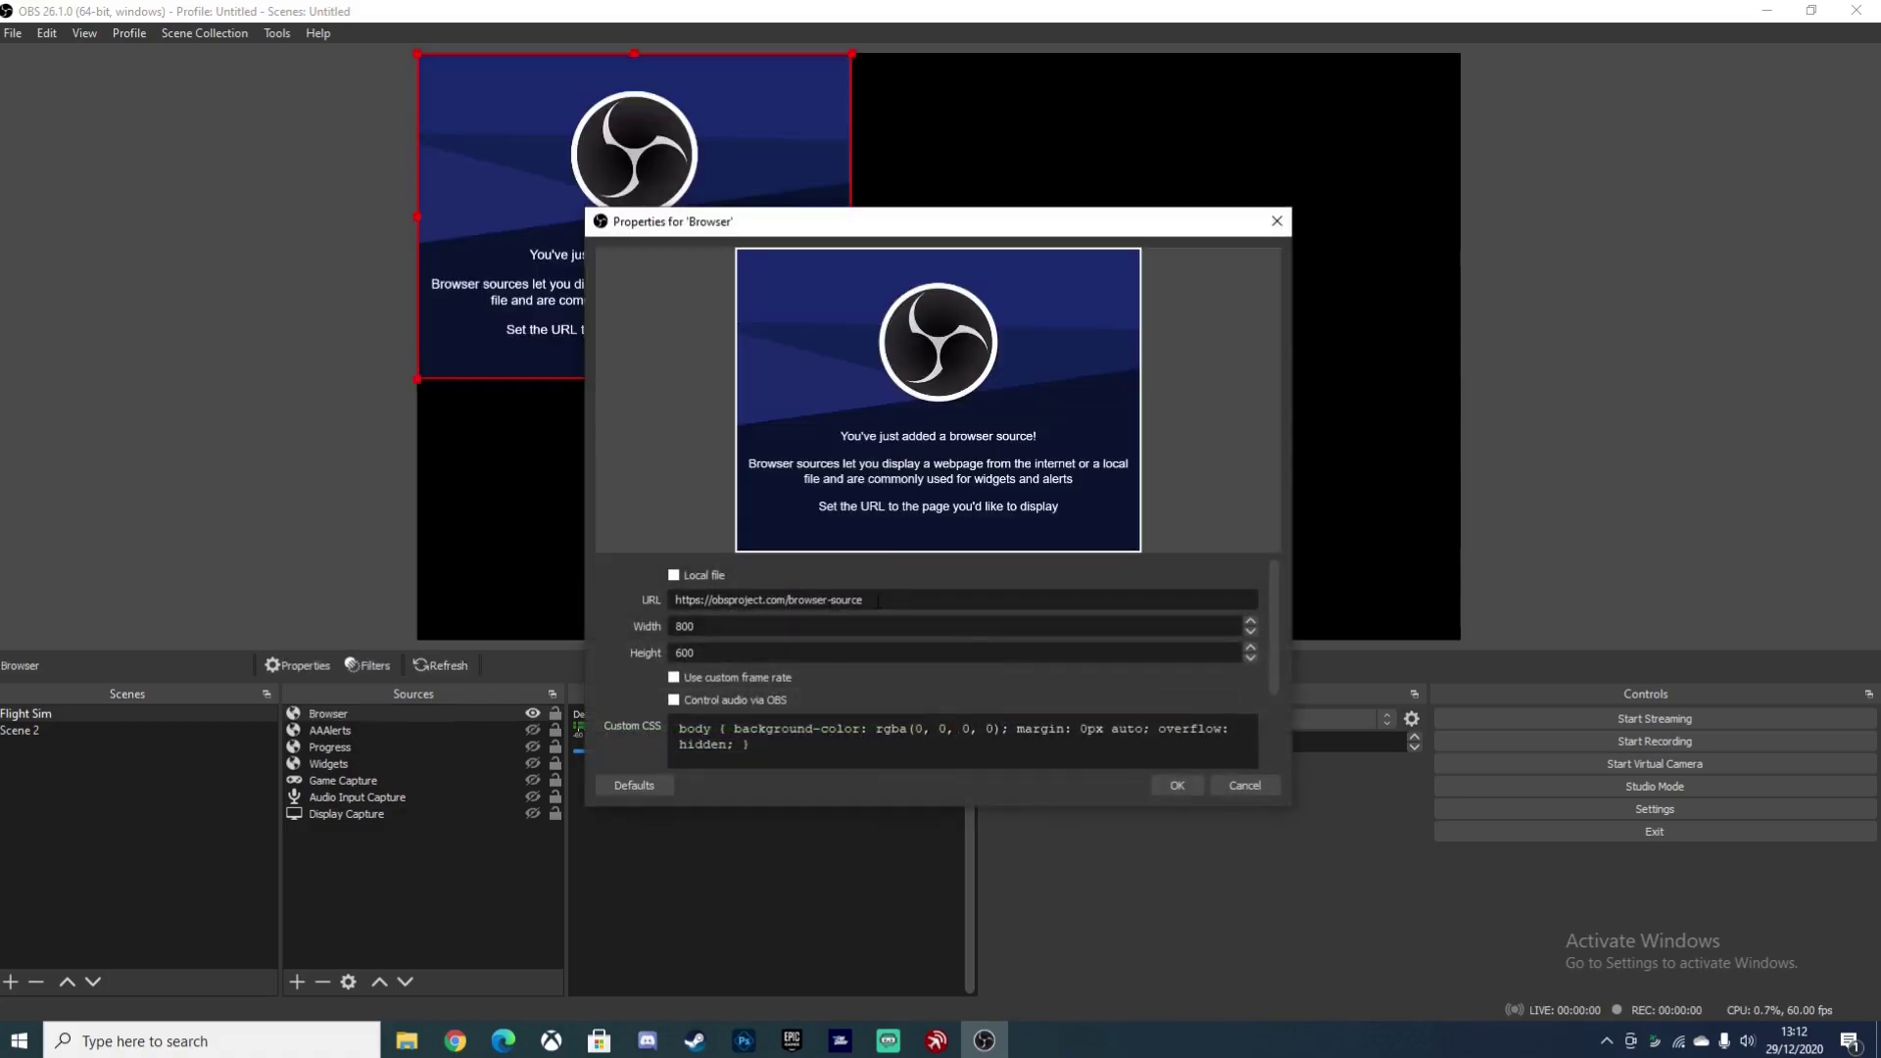
left_click_drag(878, 600, 676, 604)
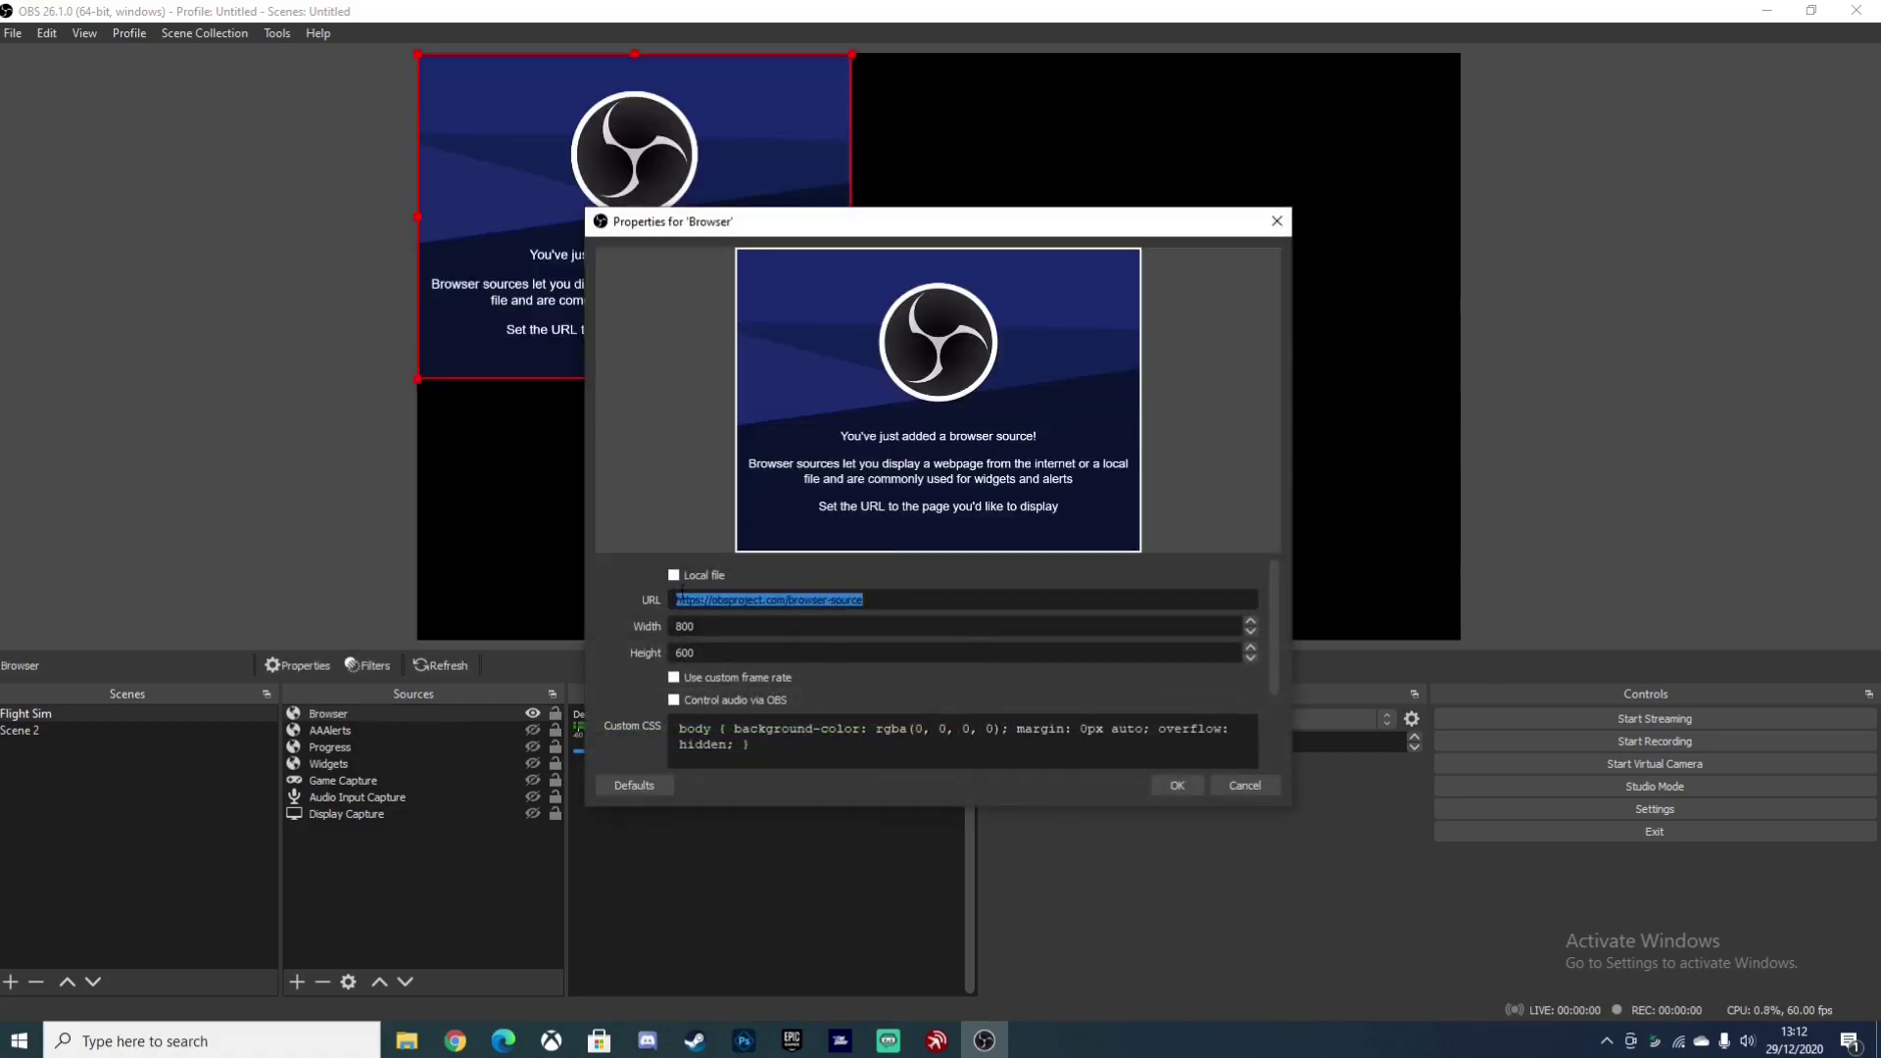
type("http://localhost:8080/overlay/")
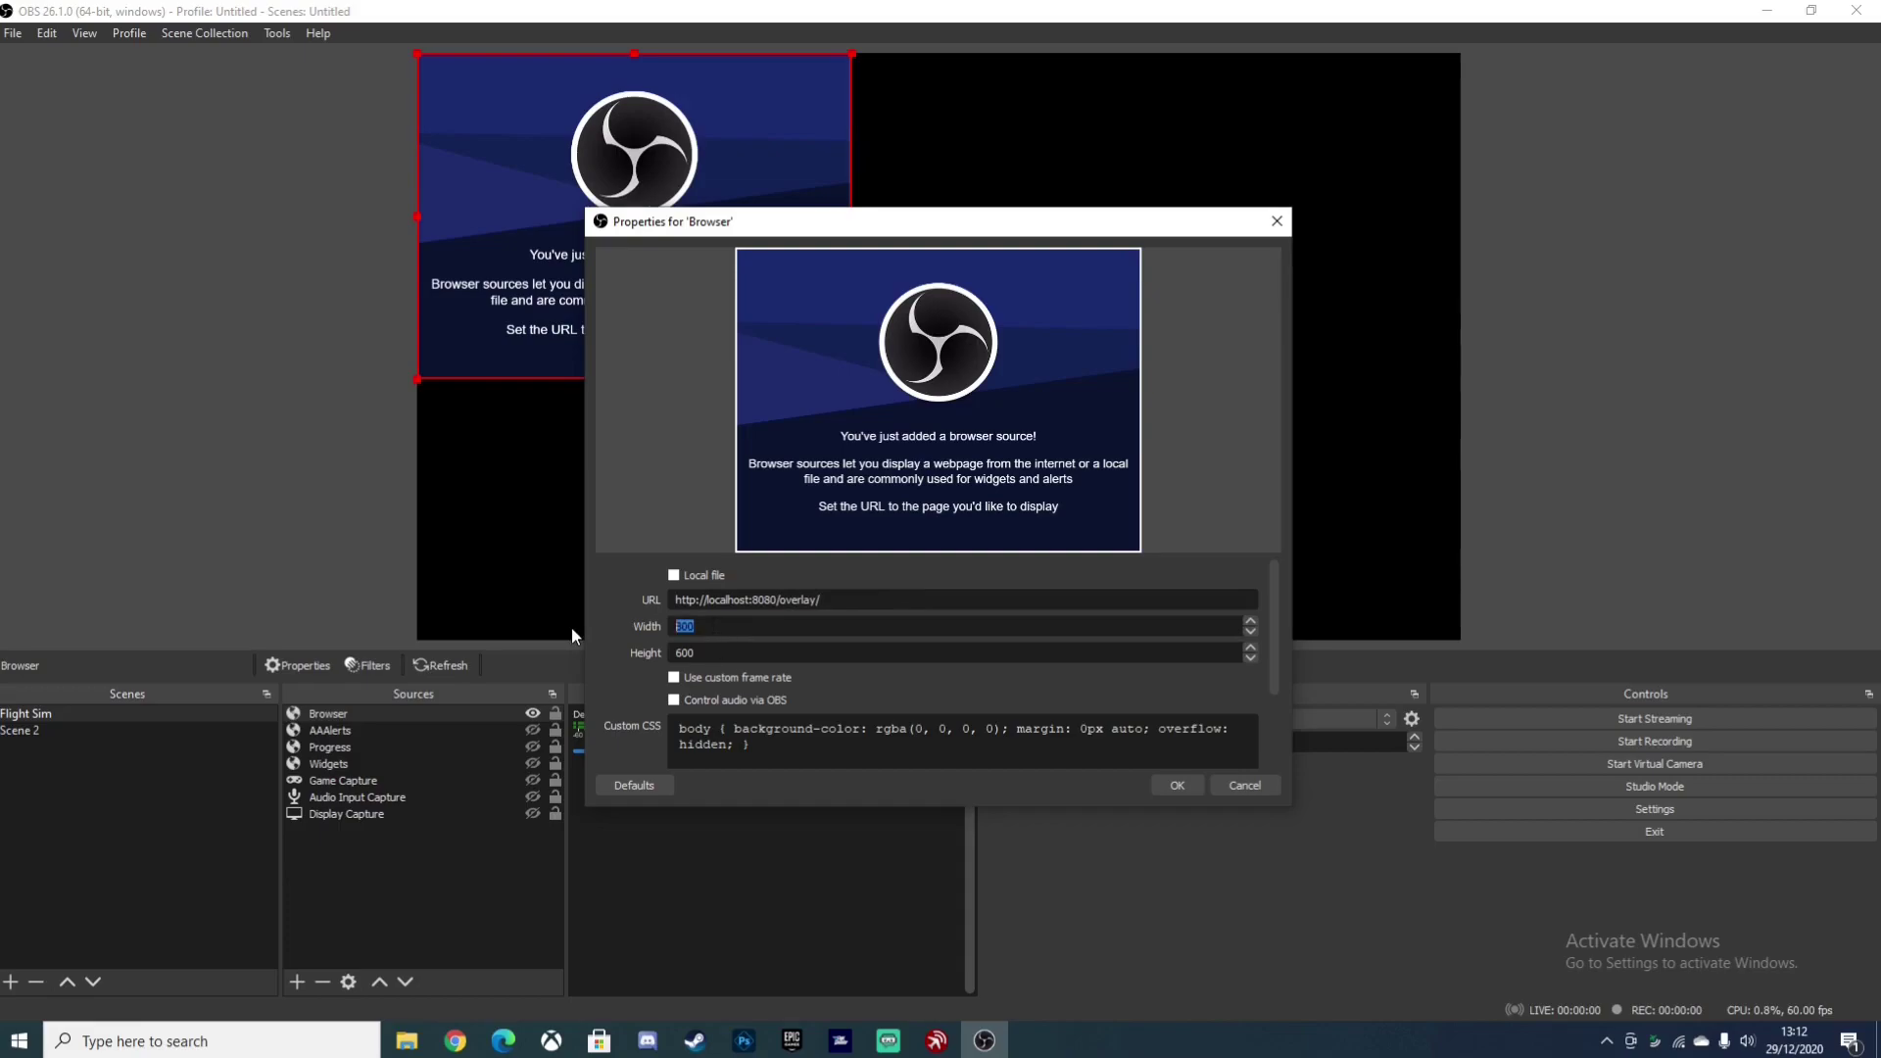
type("1920")
type("1080")
left_click(1178, 786)
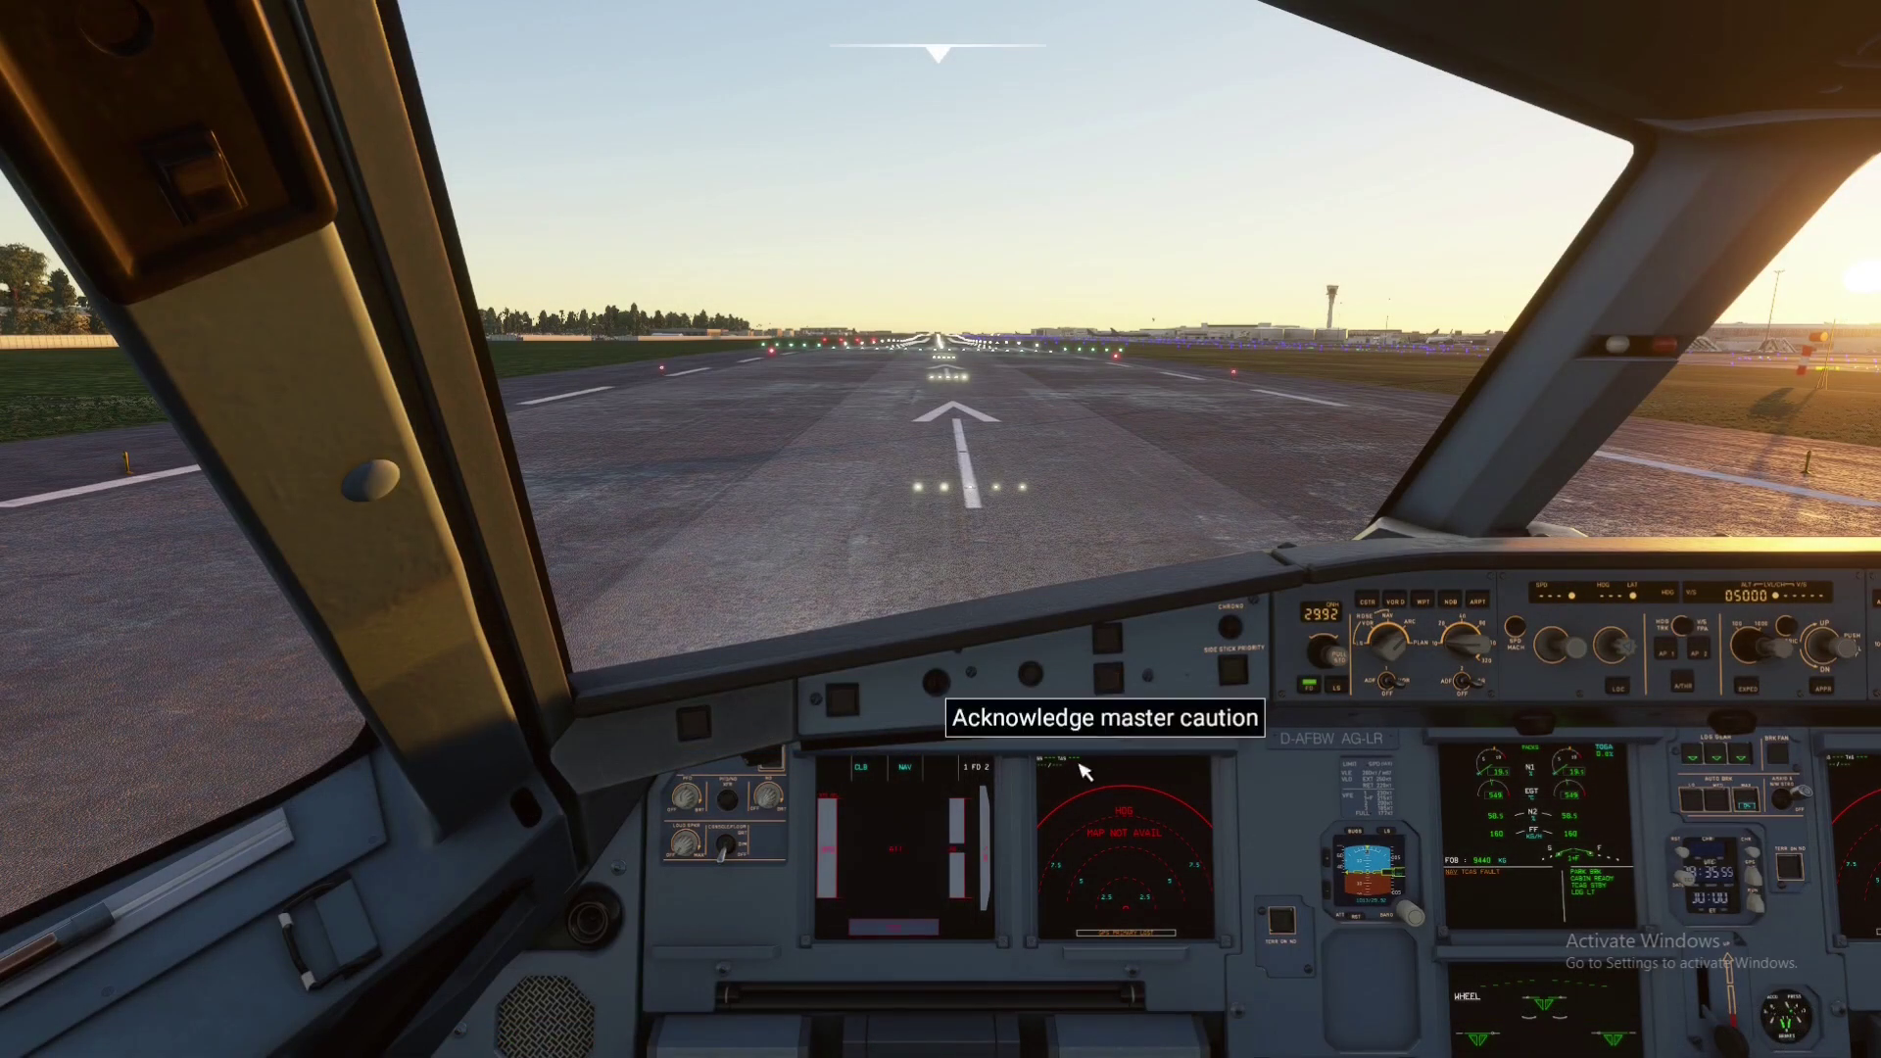
Bring the FlyLive Studio dashboard back to the front
key("super")
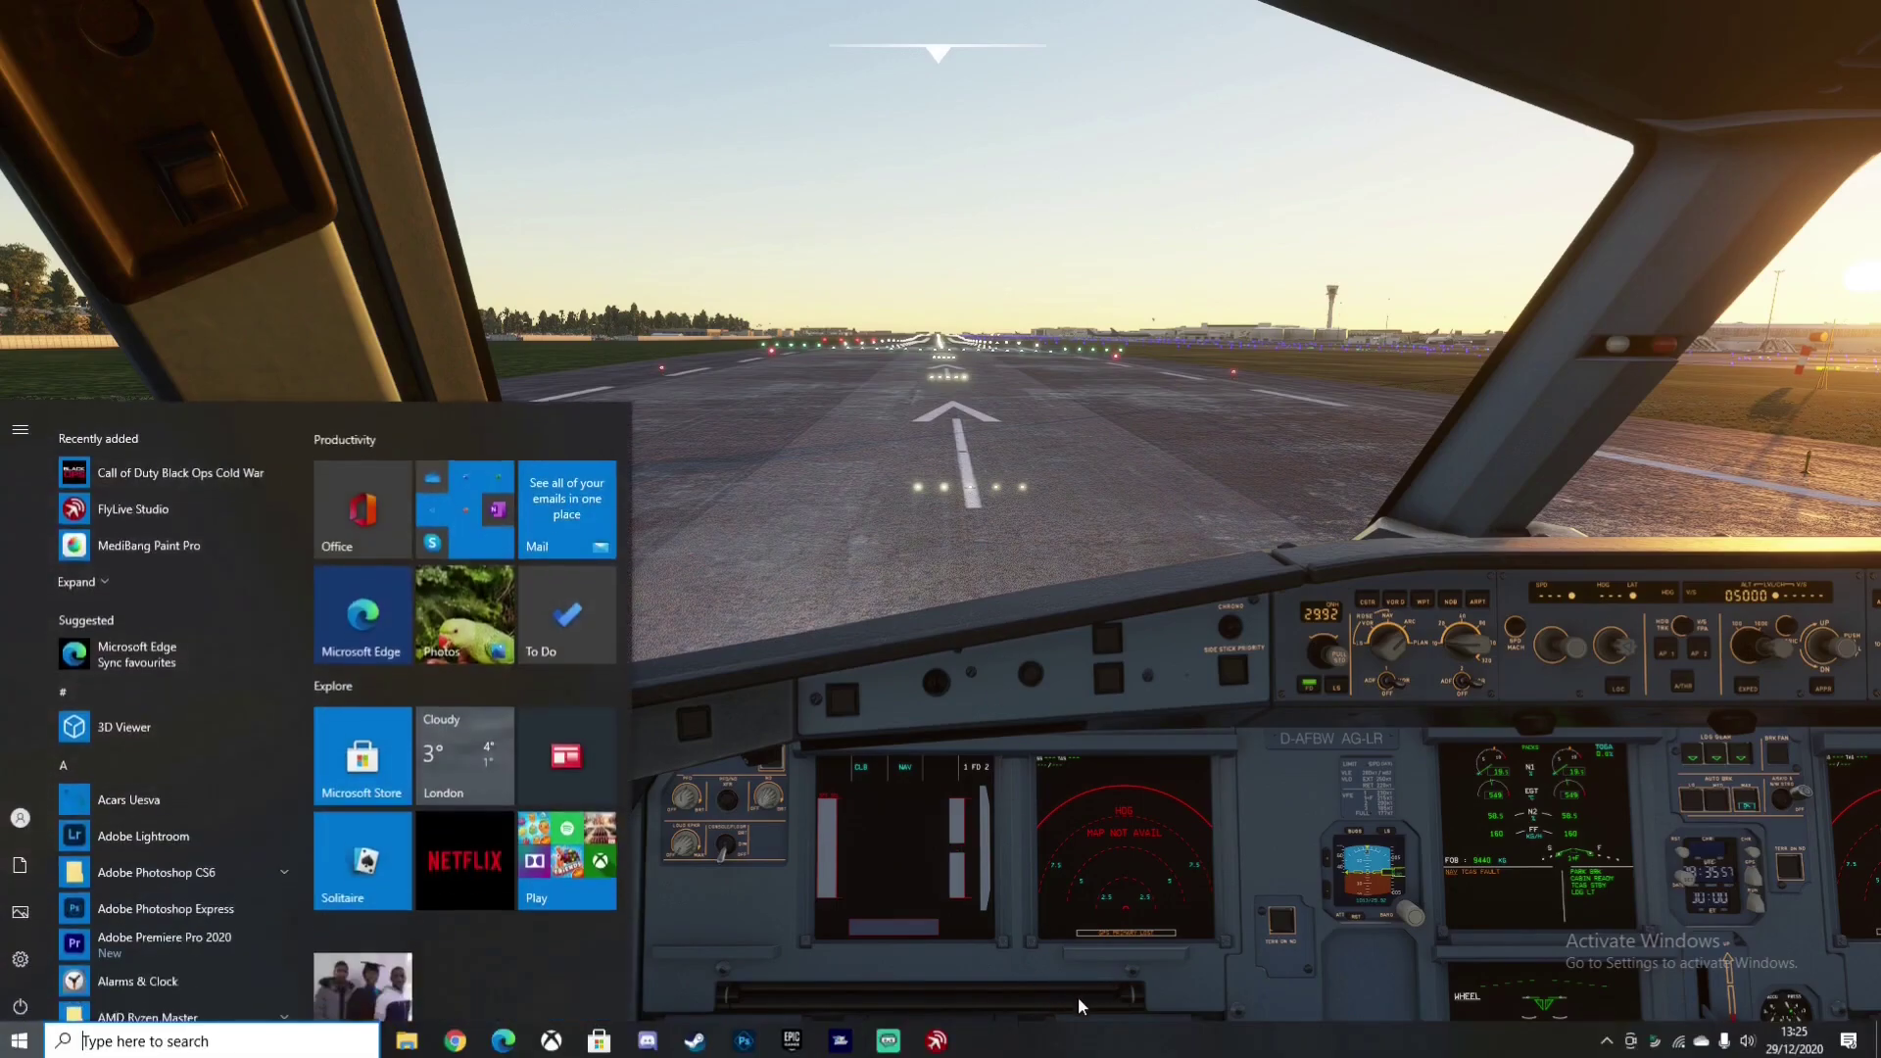
left_click(935, 1041)
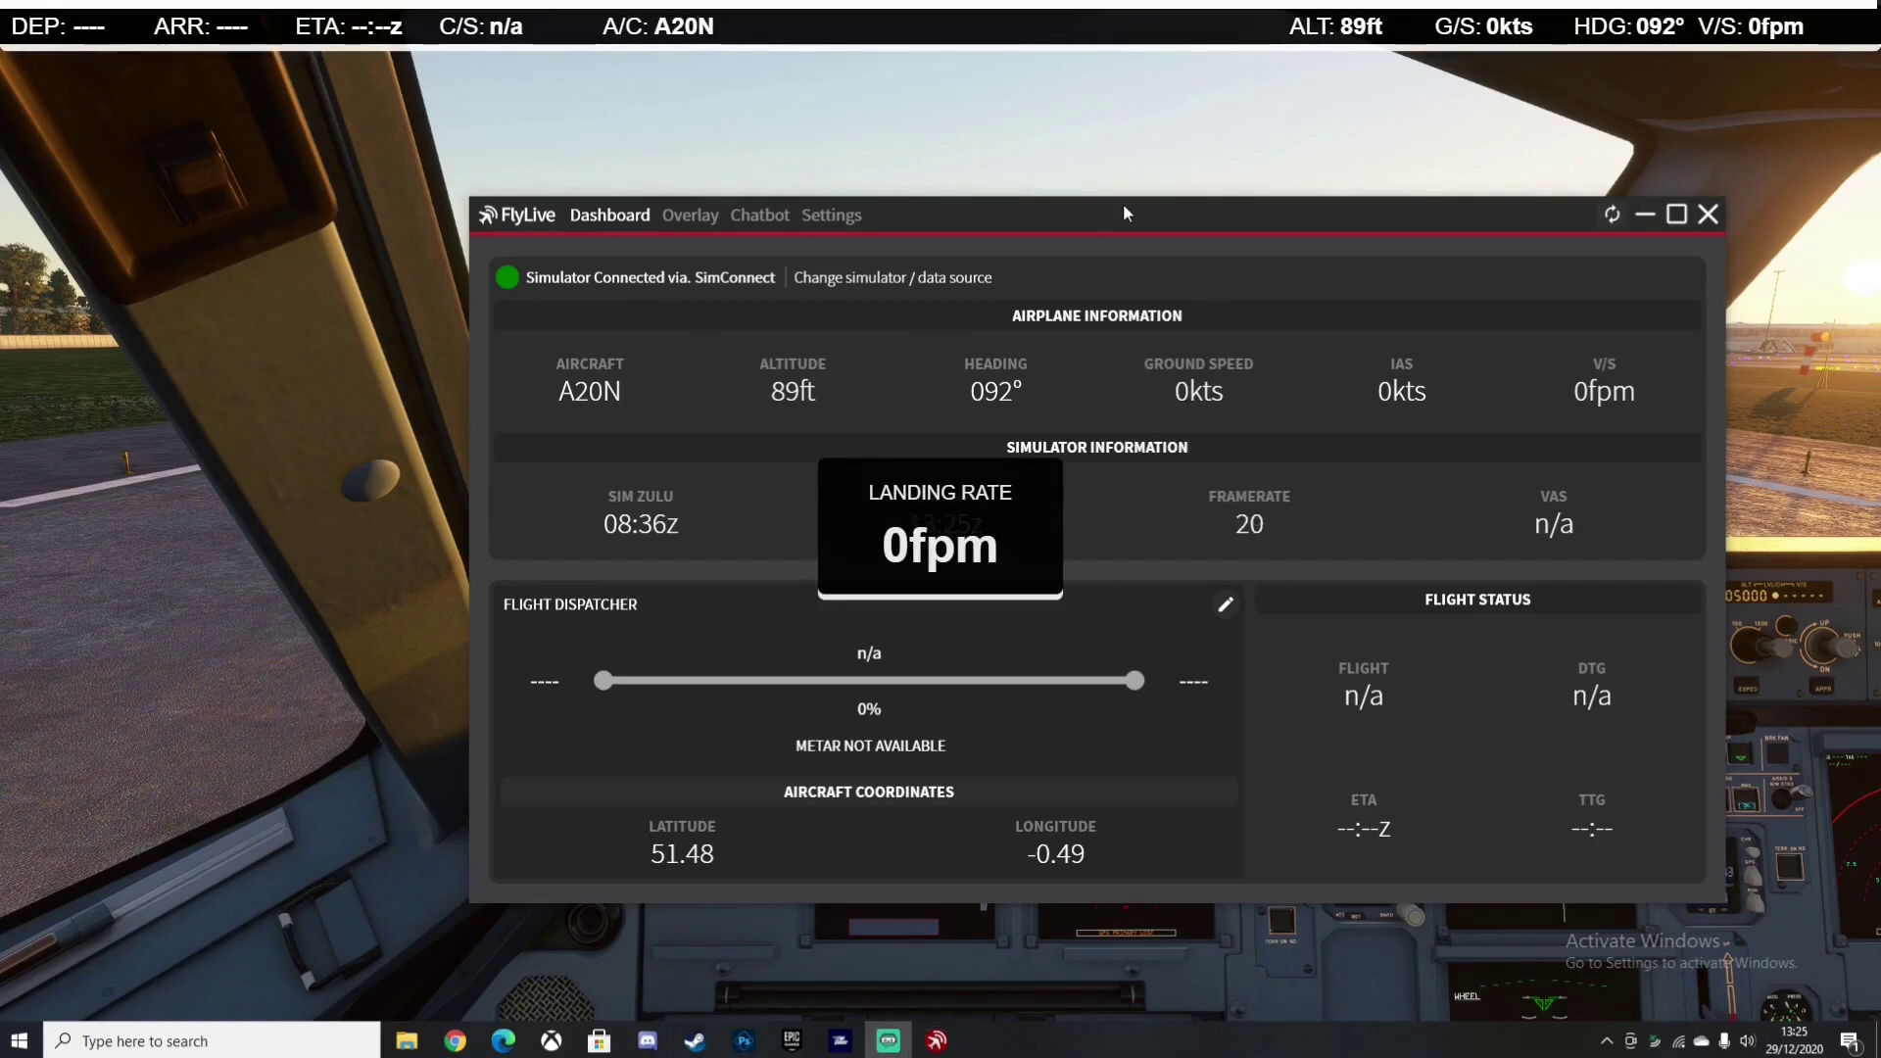
left_click(1067, 755)
Dispatch flight BAW69 from EGLL to EGLC in the Flight Dispatcher
left_click(1220, 604)
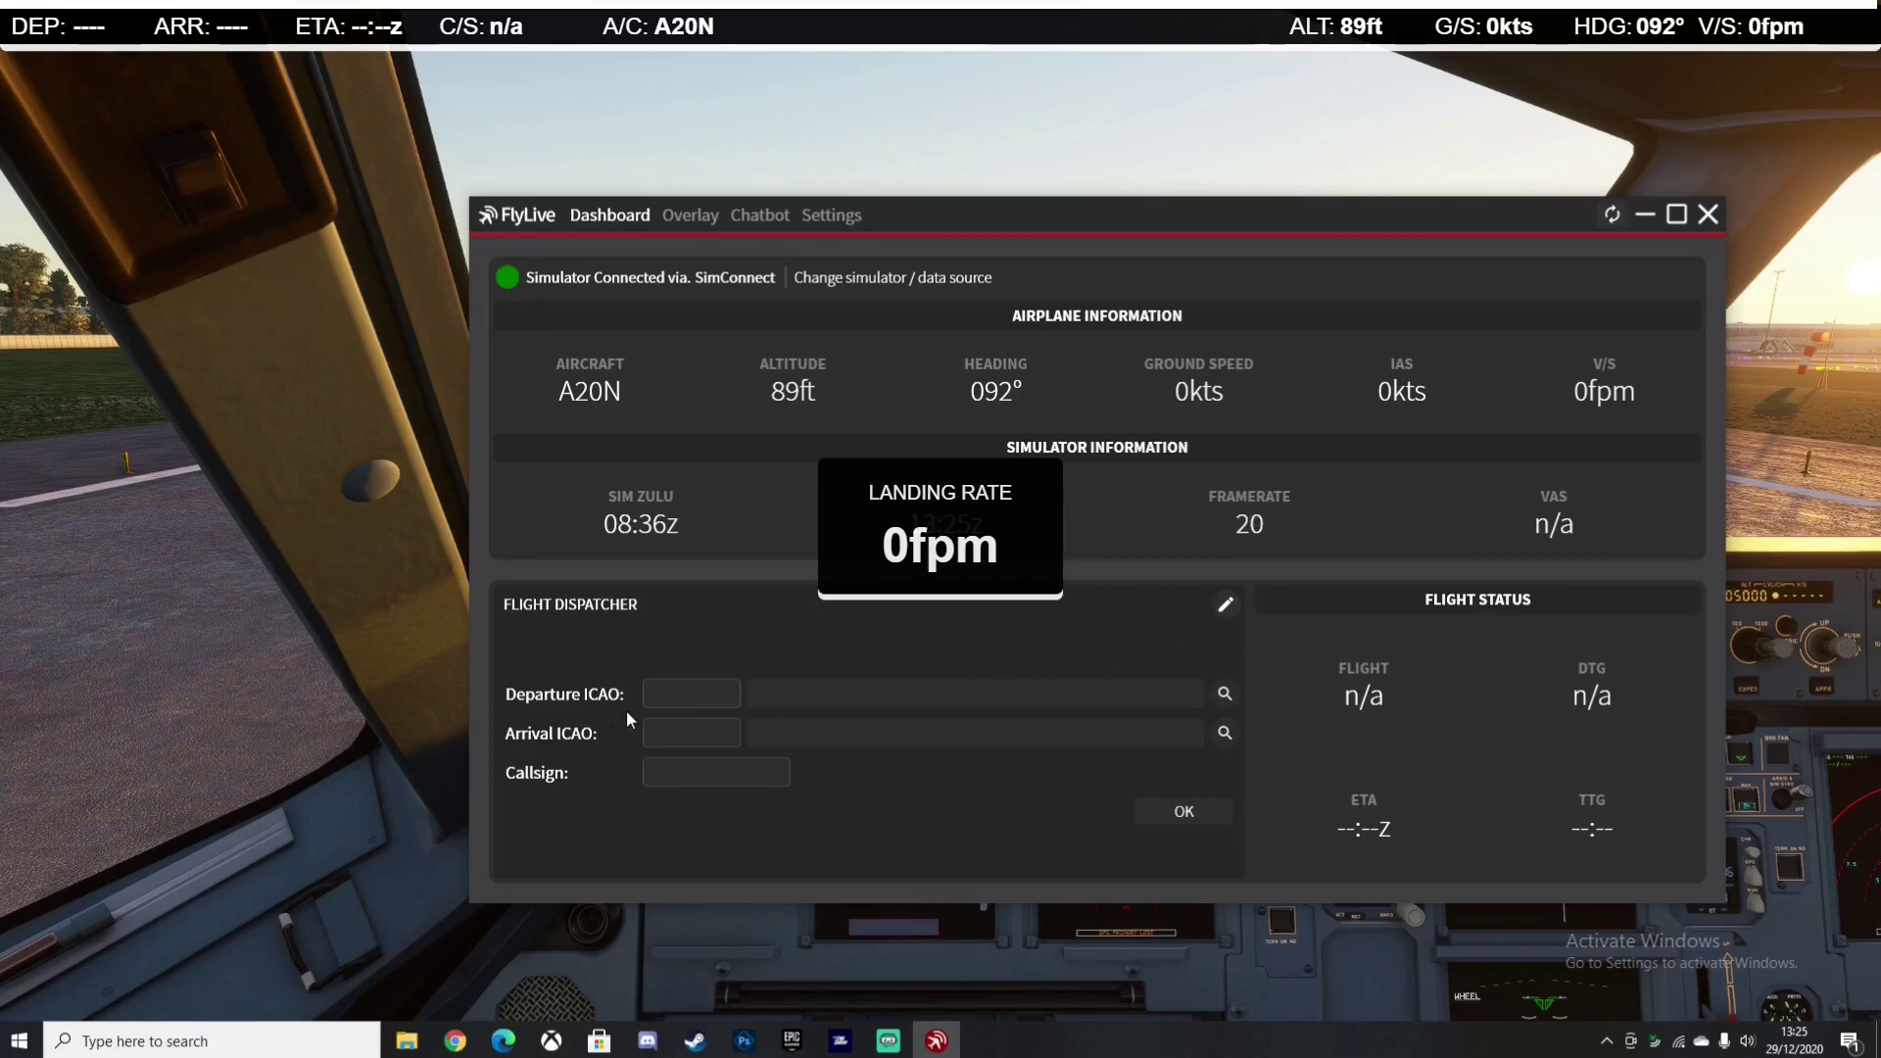
left_click(669, 697)
type("EGLL")
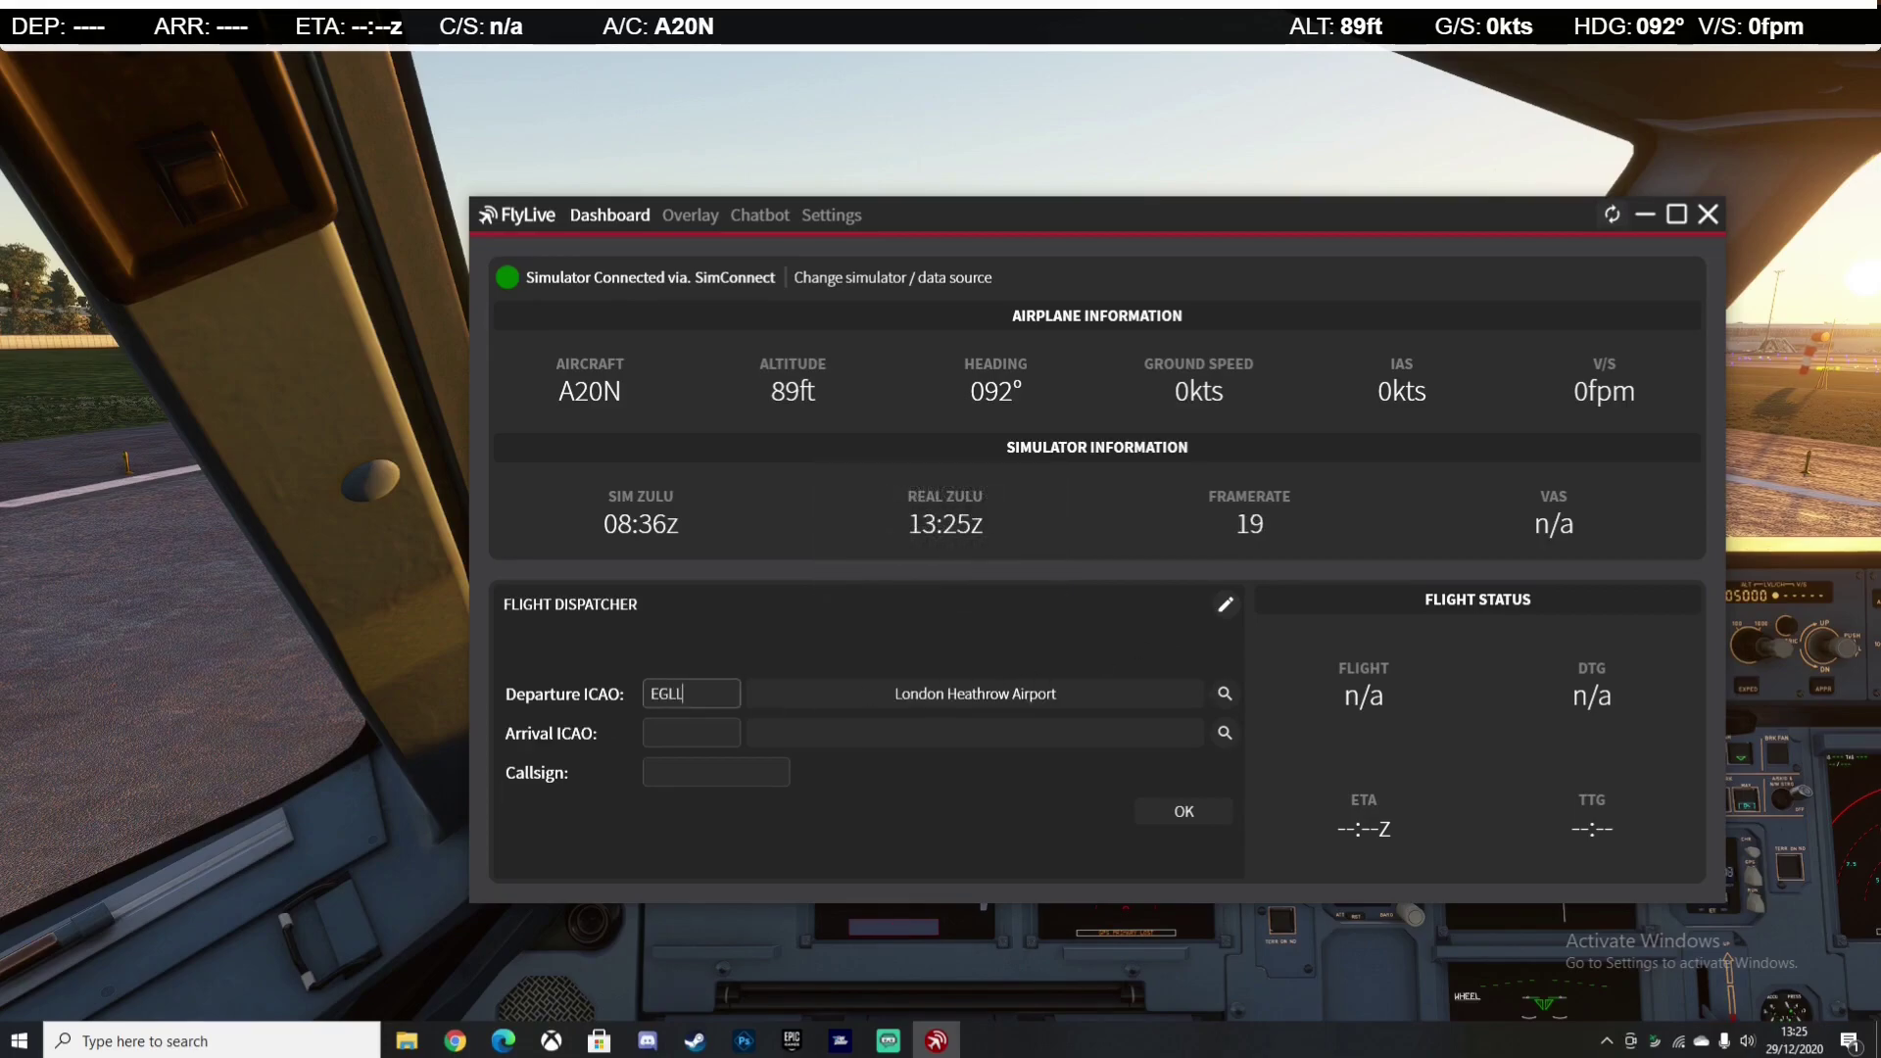
type("EGLC")
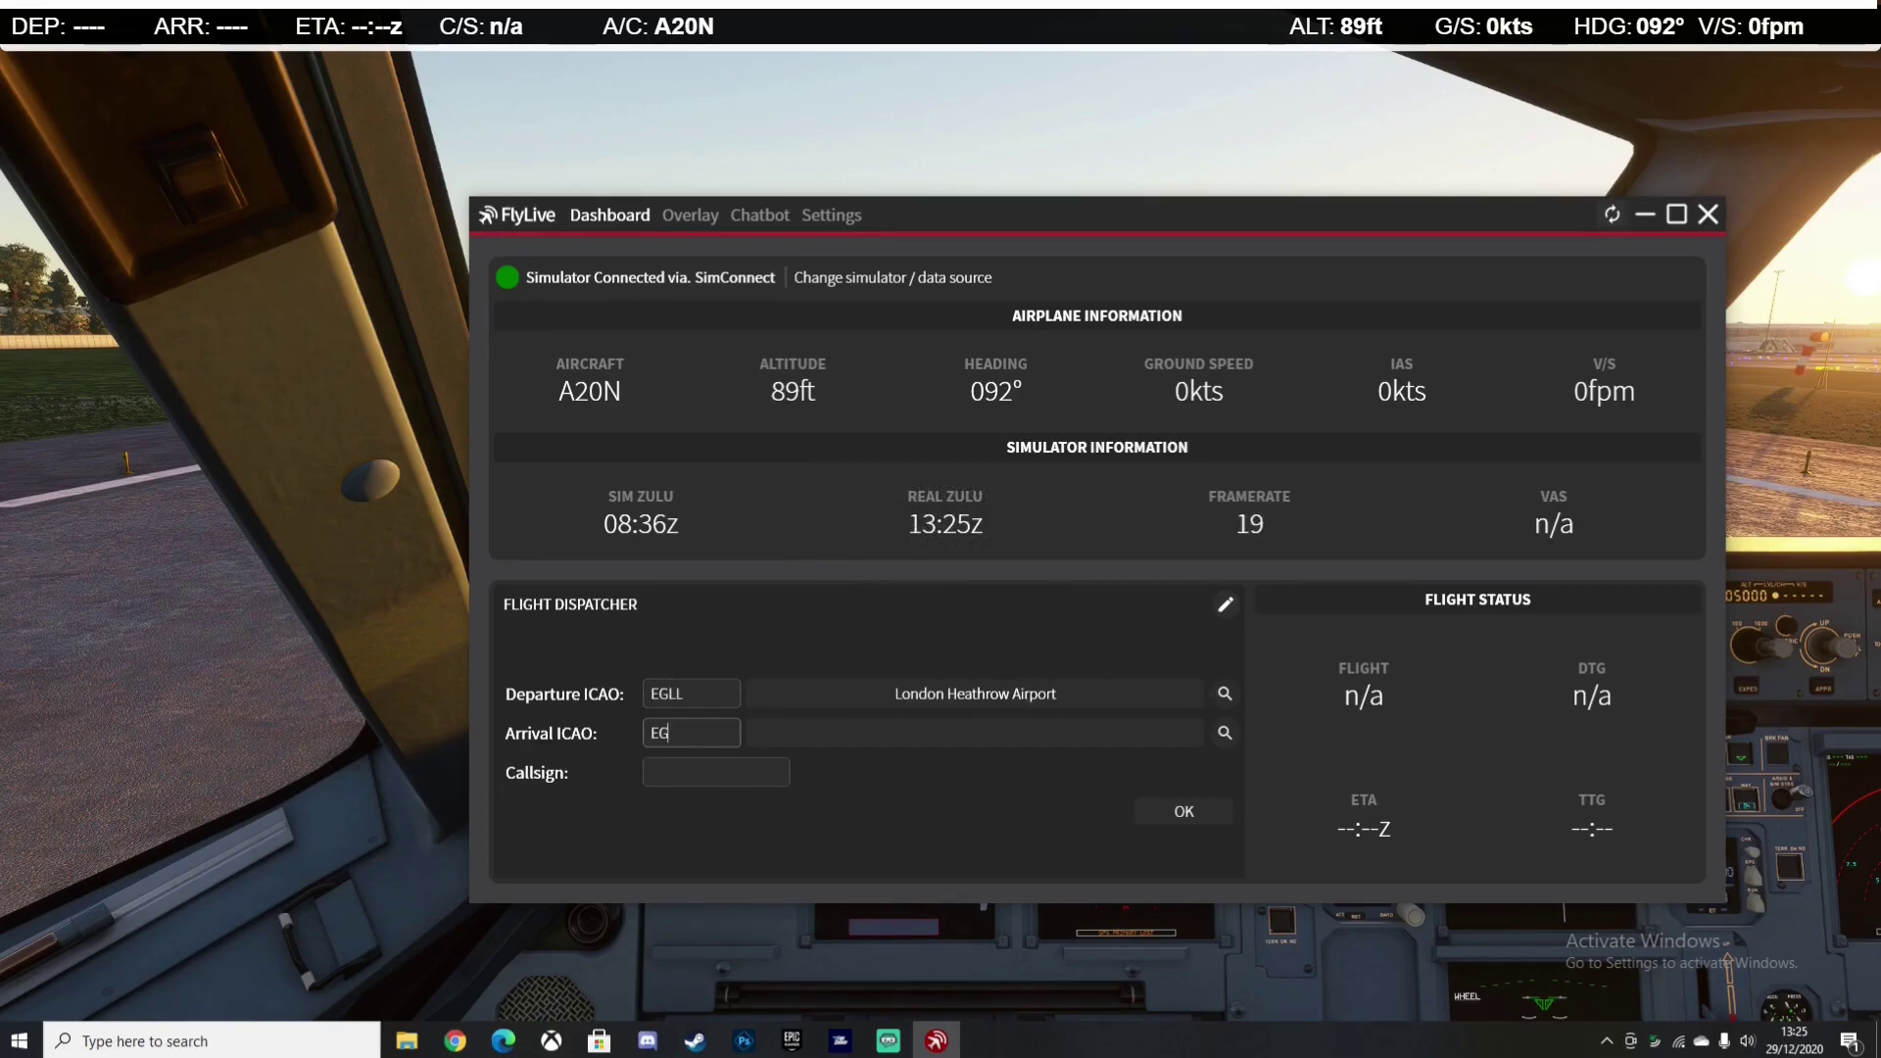
left_click(662, 779)
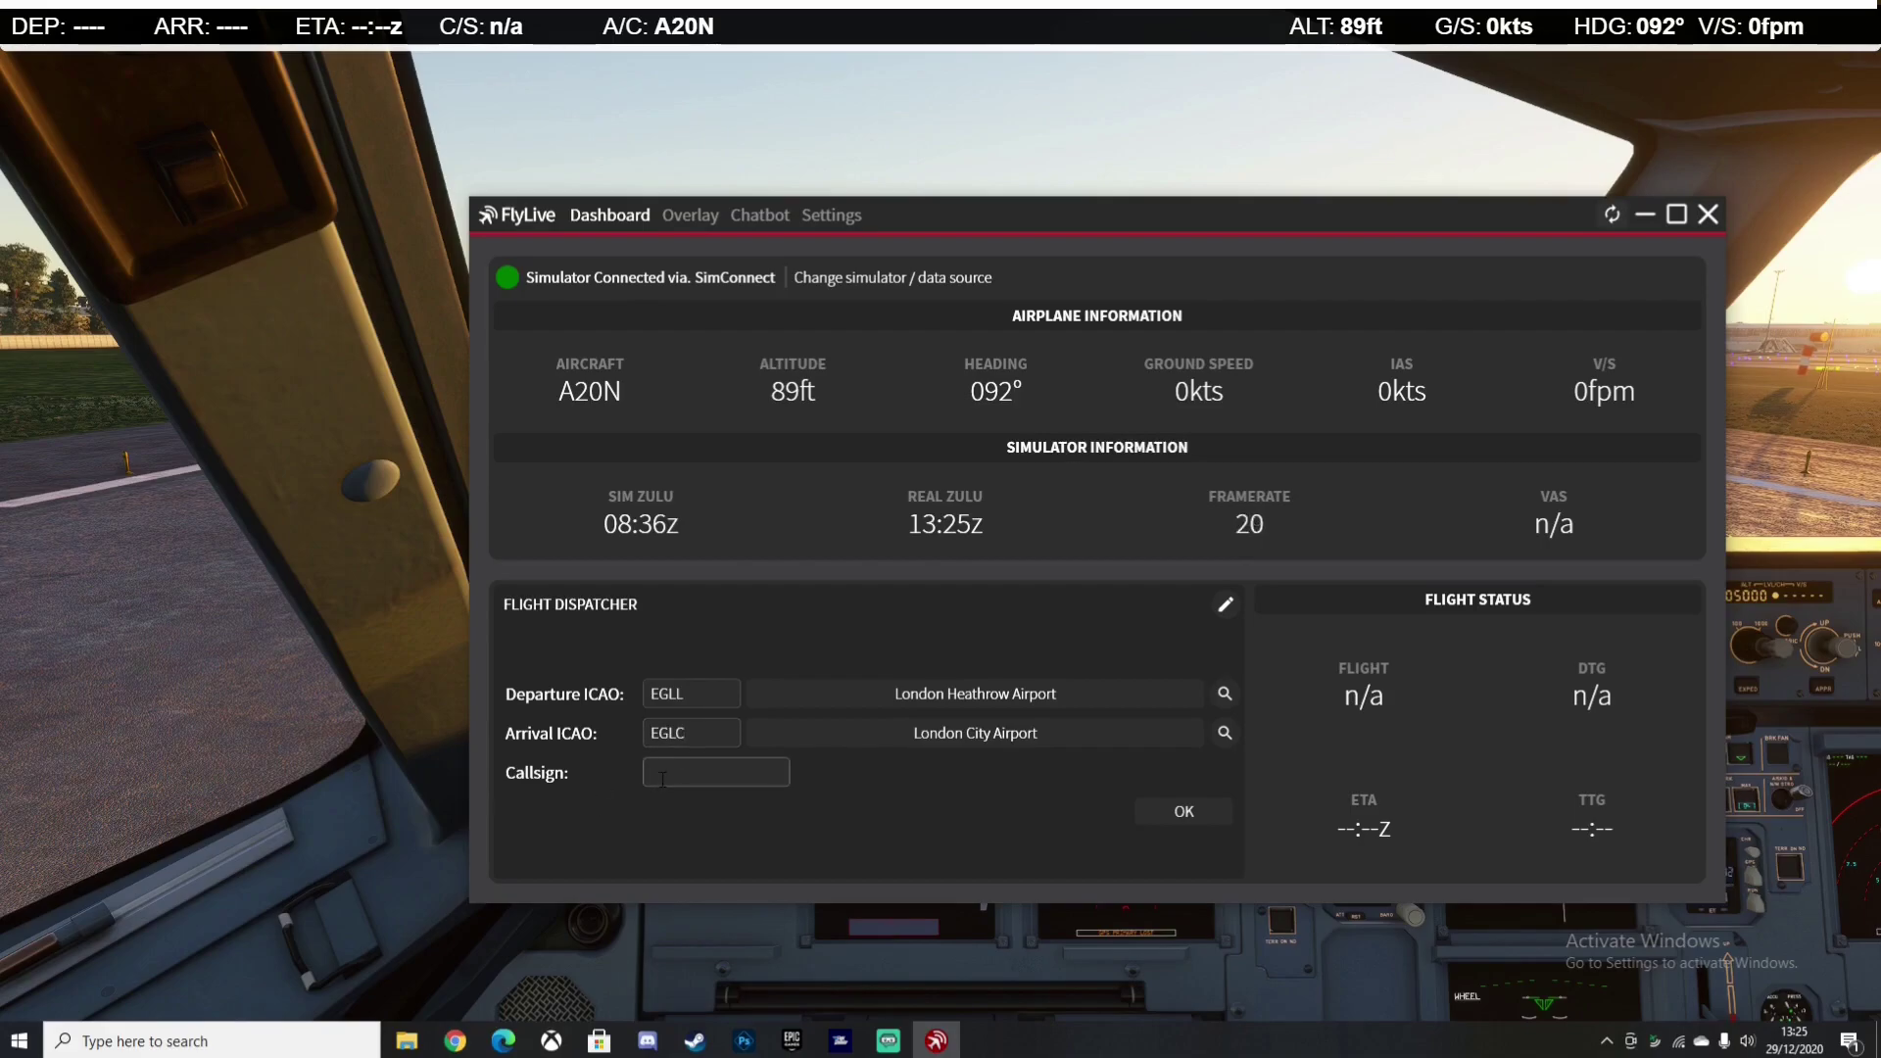
type("BAW69")
left_click(1183, 811)
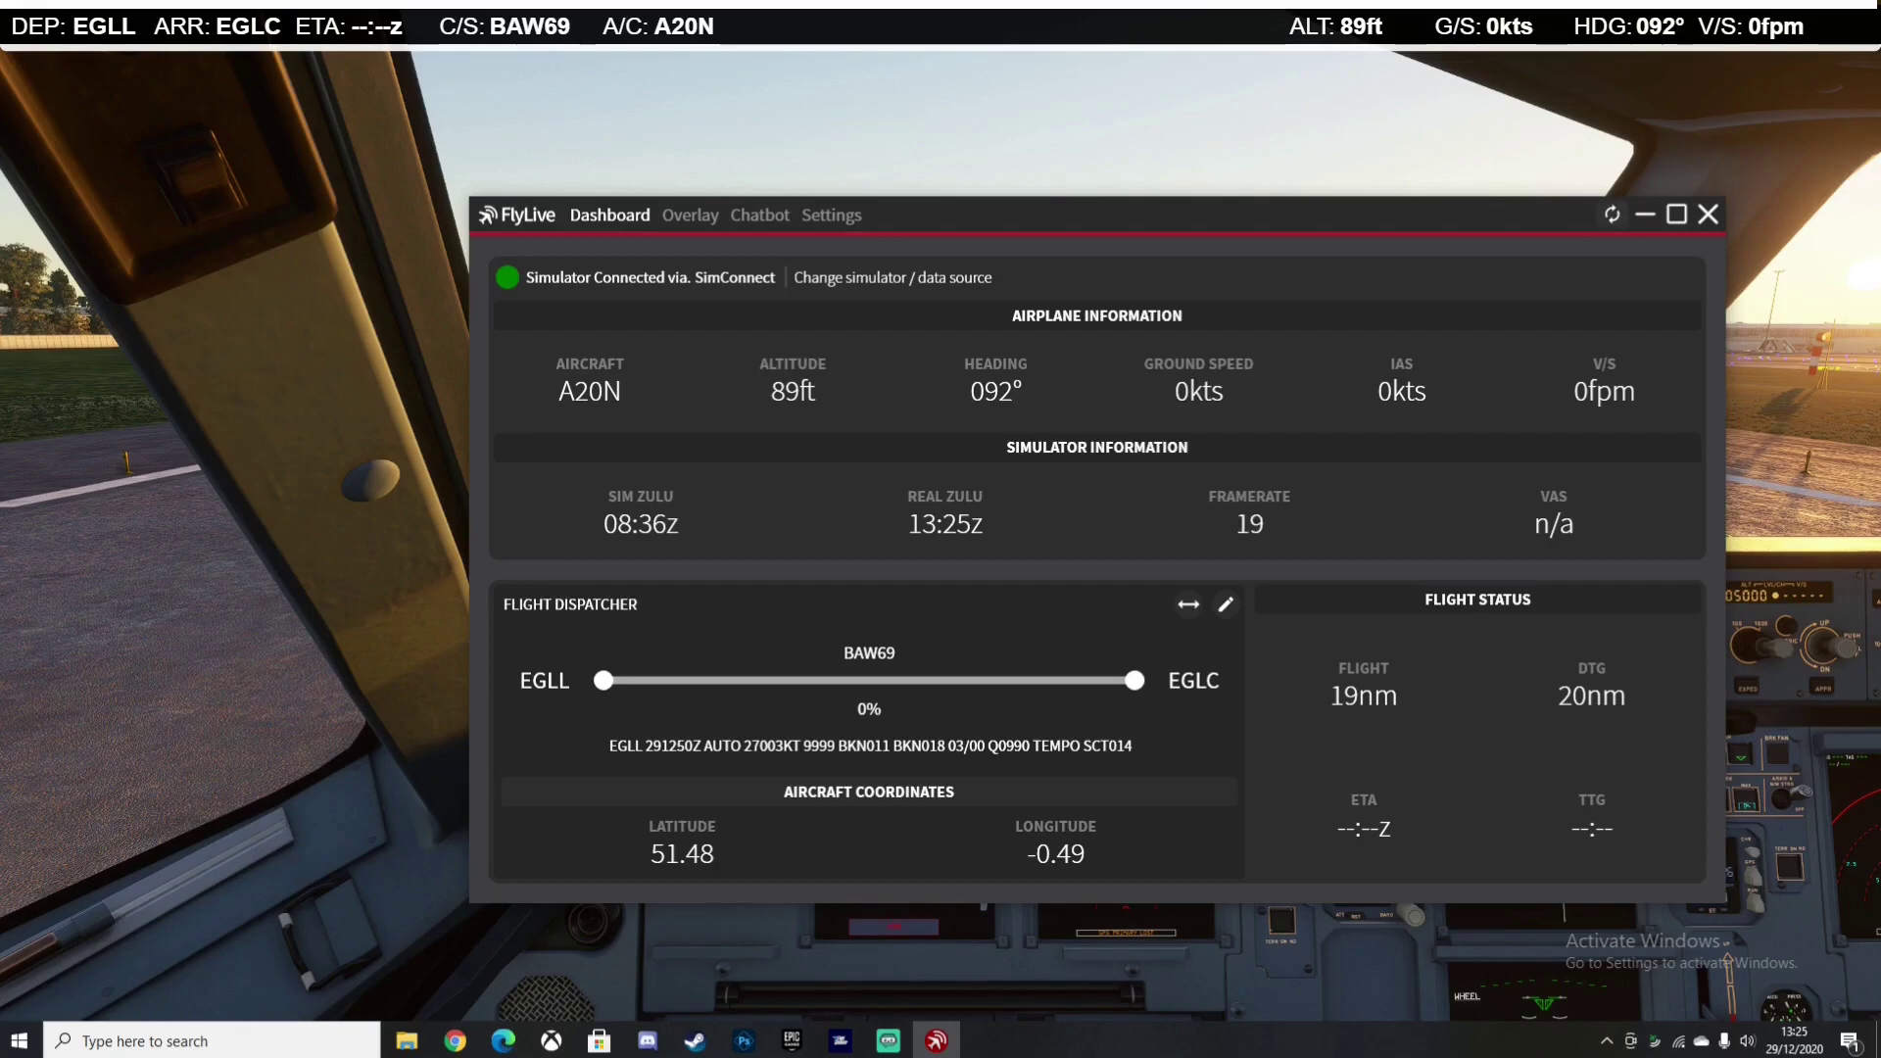
Switch from FlyLive Studio back to Microsoft Flight Simulator
key("alt+Tab")
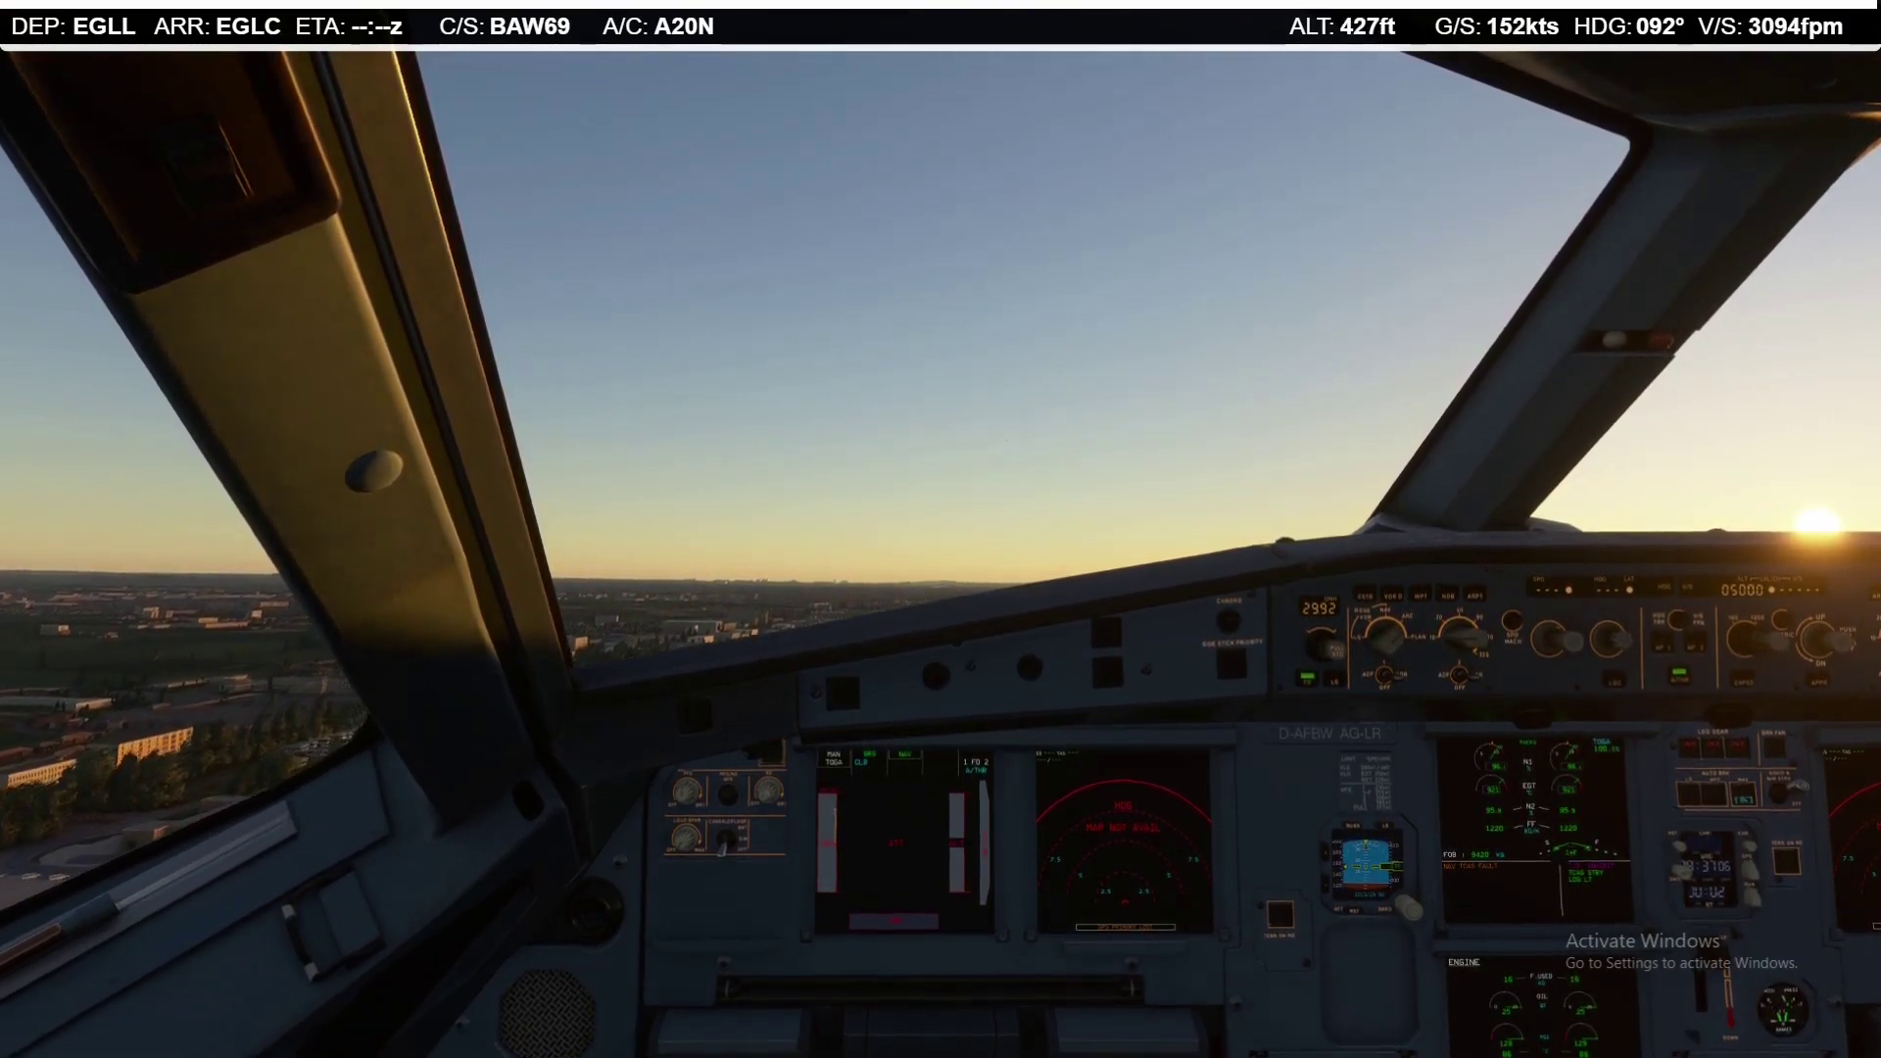
Bring the radio panel into view and make 120.840 the active frequency, with 127.850 on standby
key("alt+1")
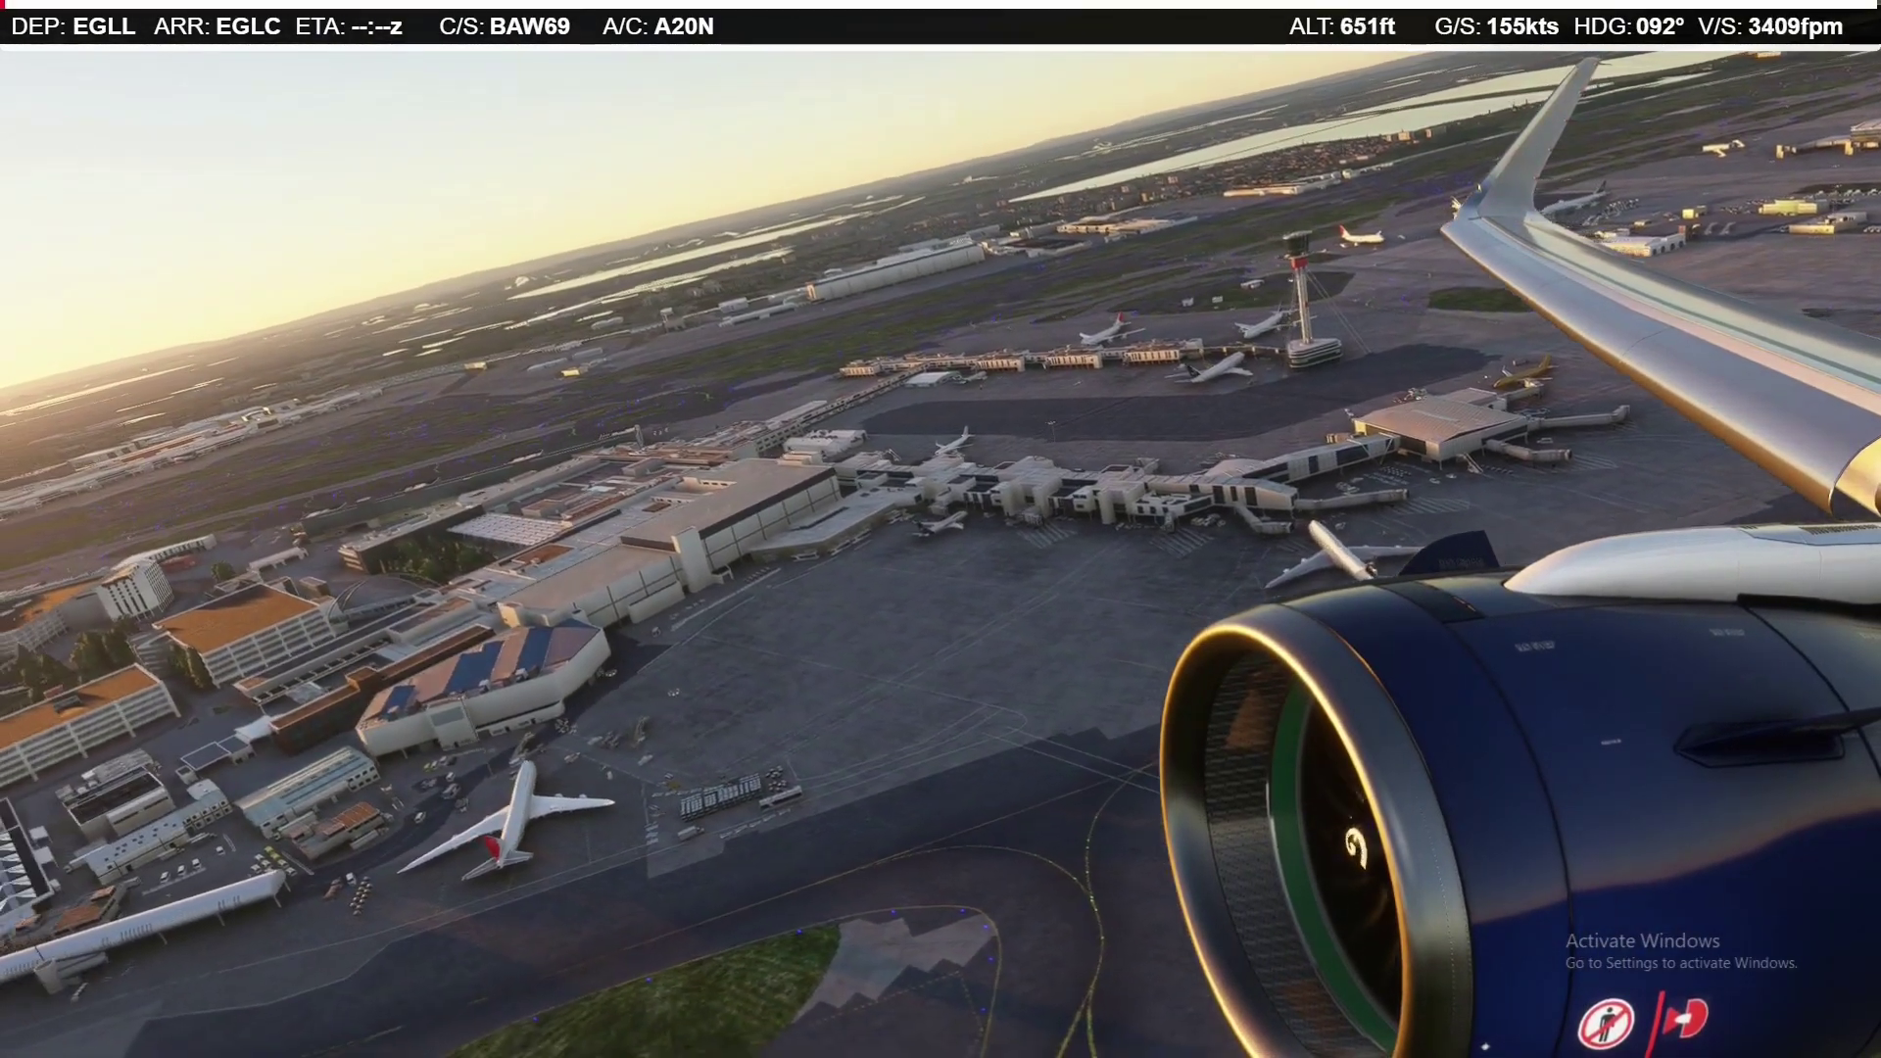
key("alt+2")
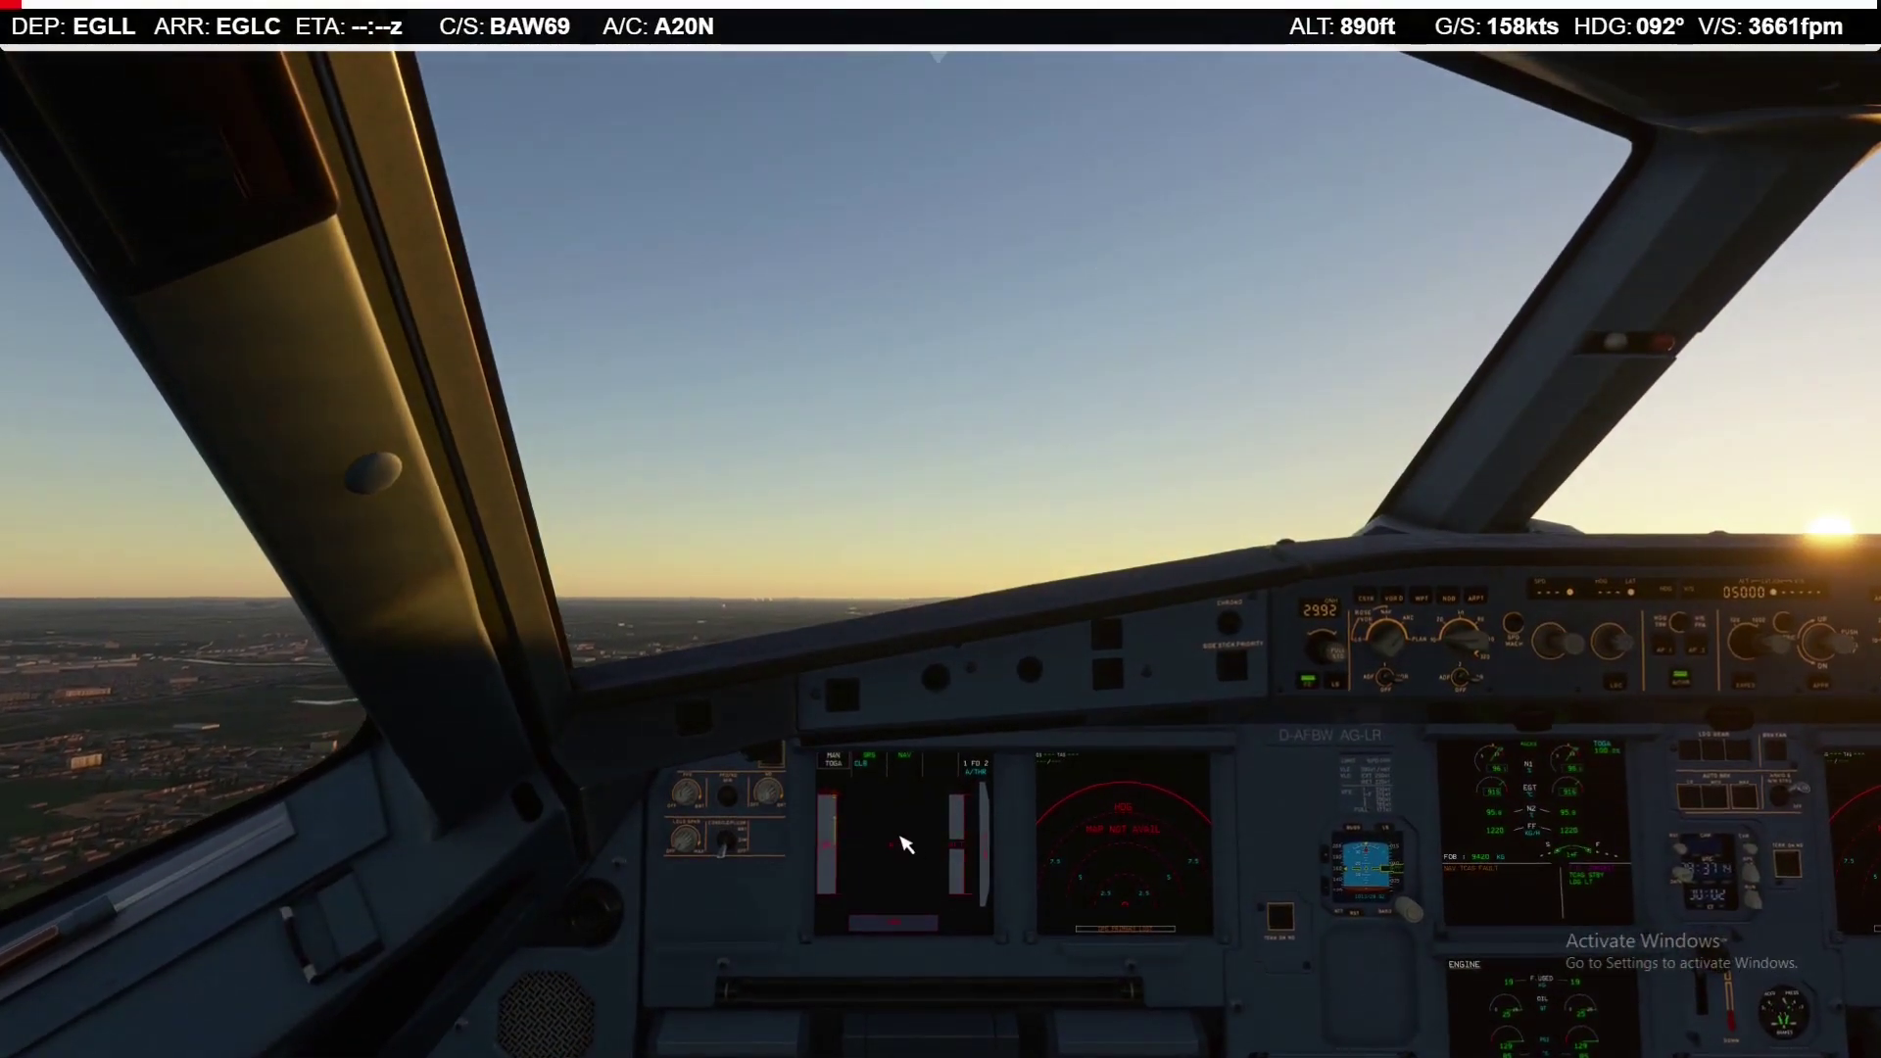
key("alt+3")
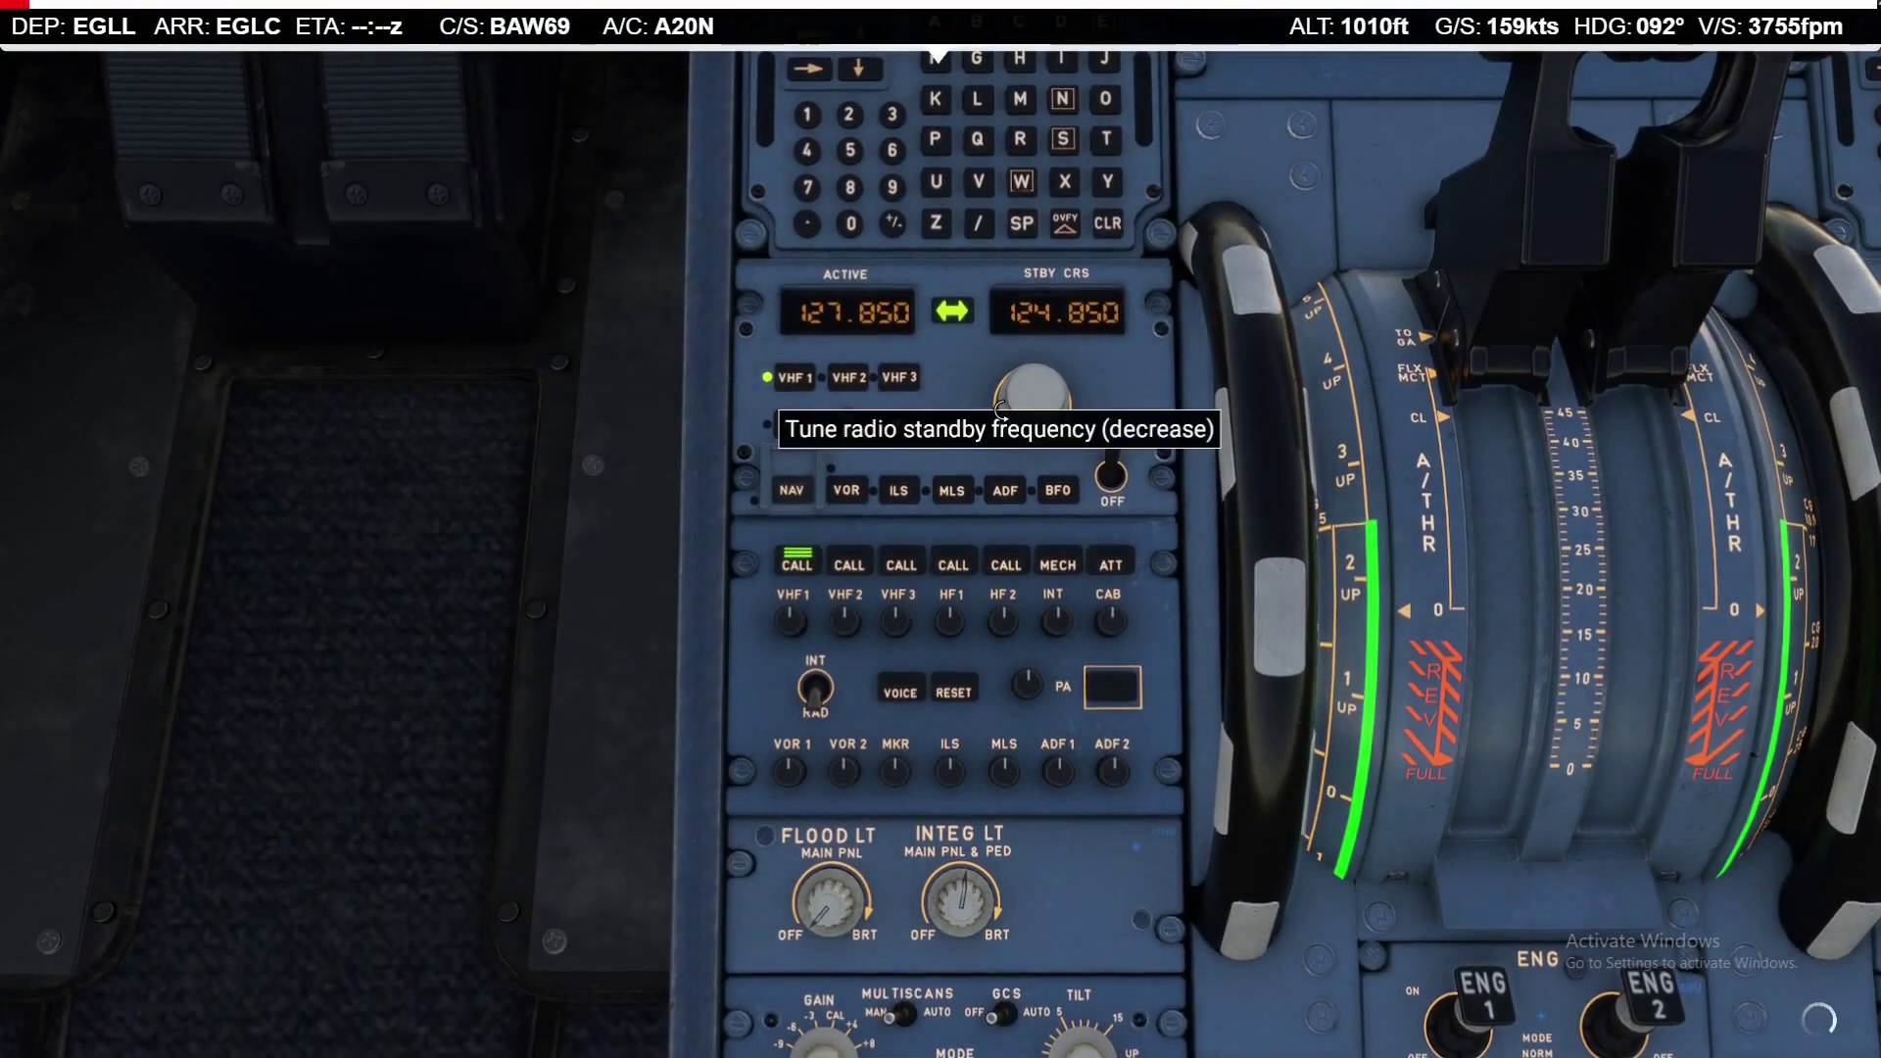
scroll(1000, 410, "down", 4)
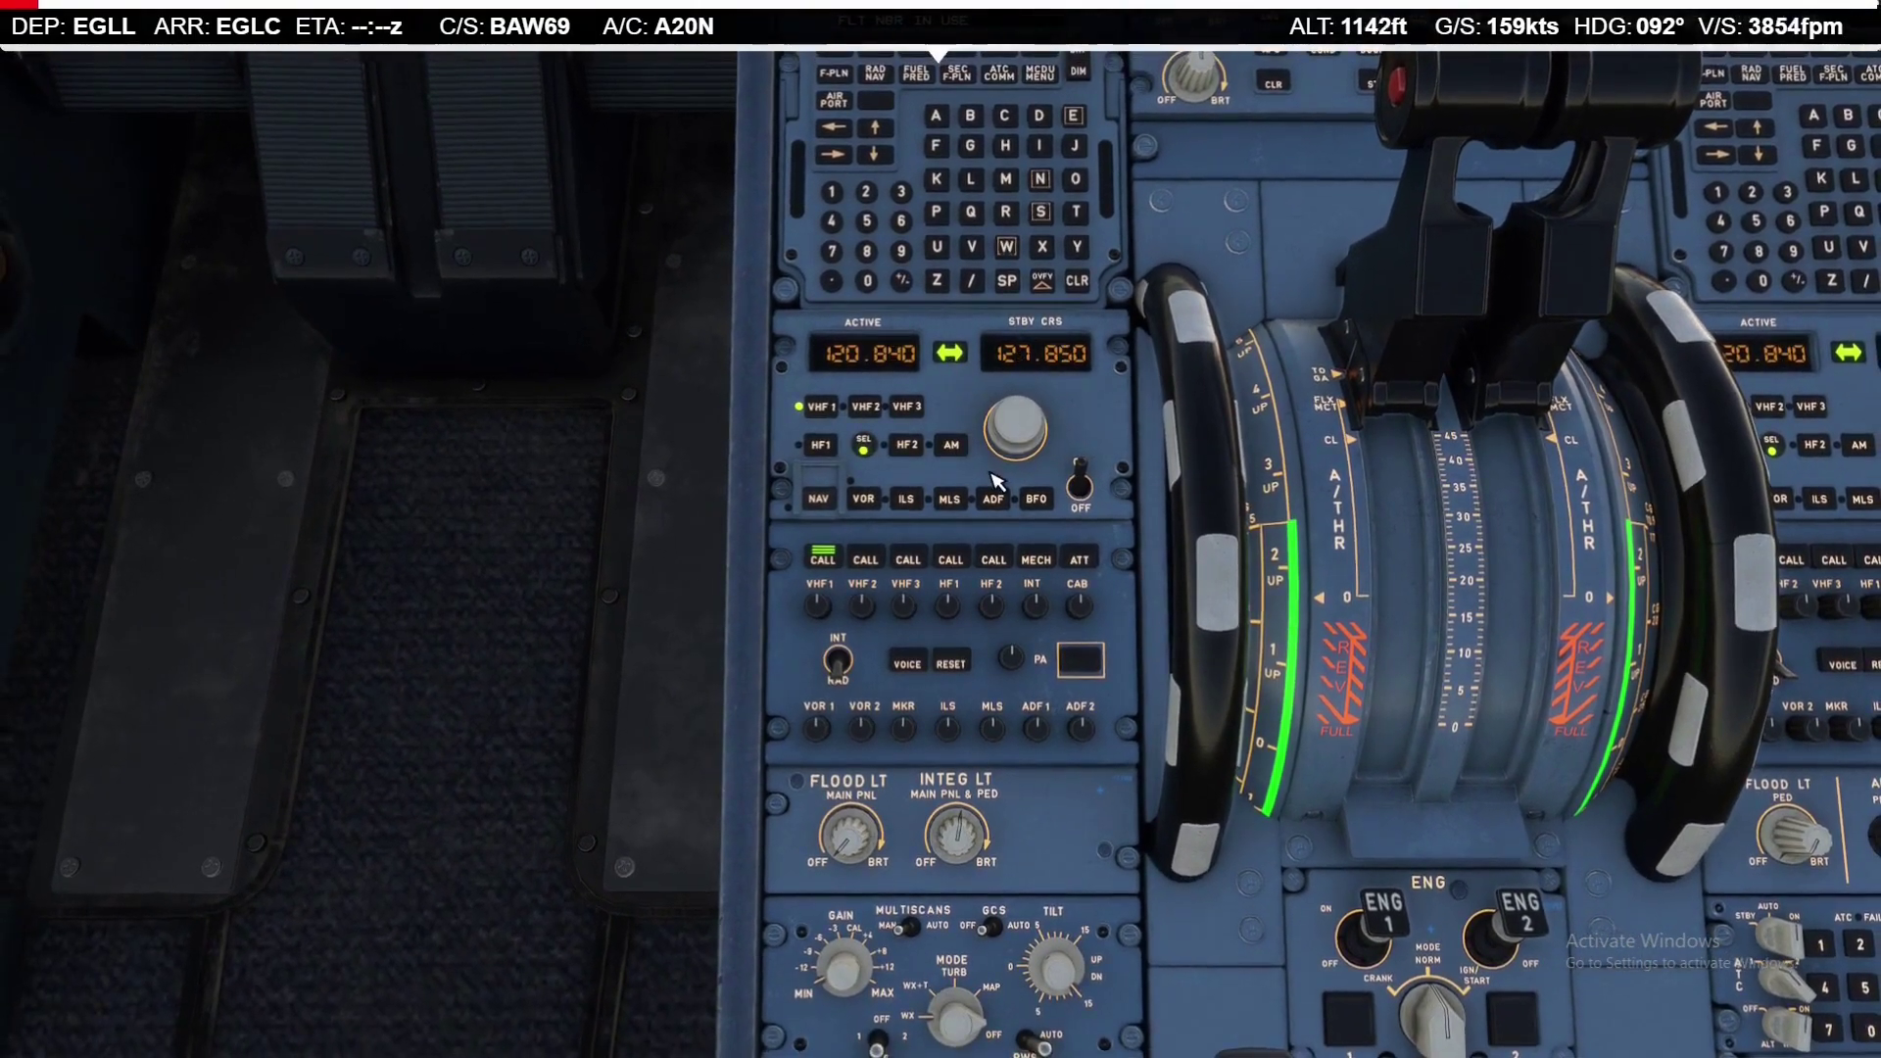
key("alt+1")
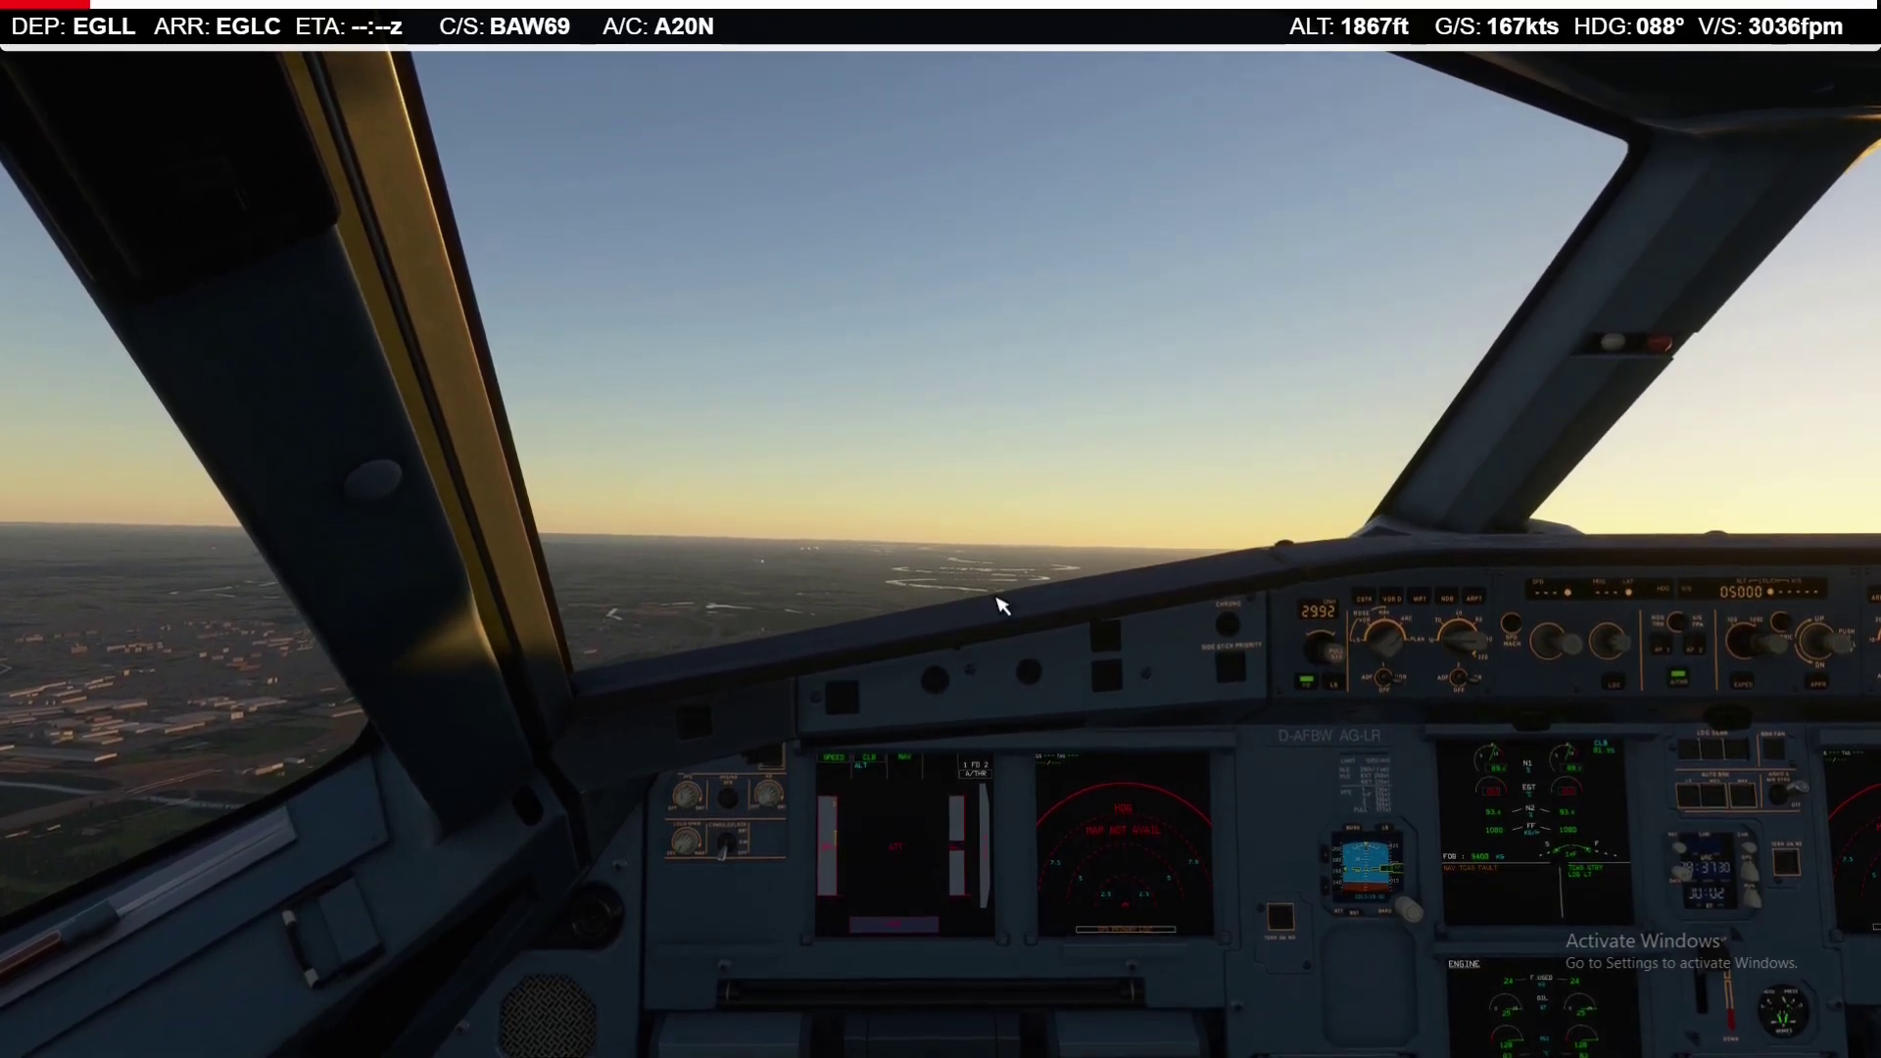
Lower the FCU target altitude to 4000 ft, engage AP1 and select heading 088
key("alt+1")
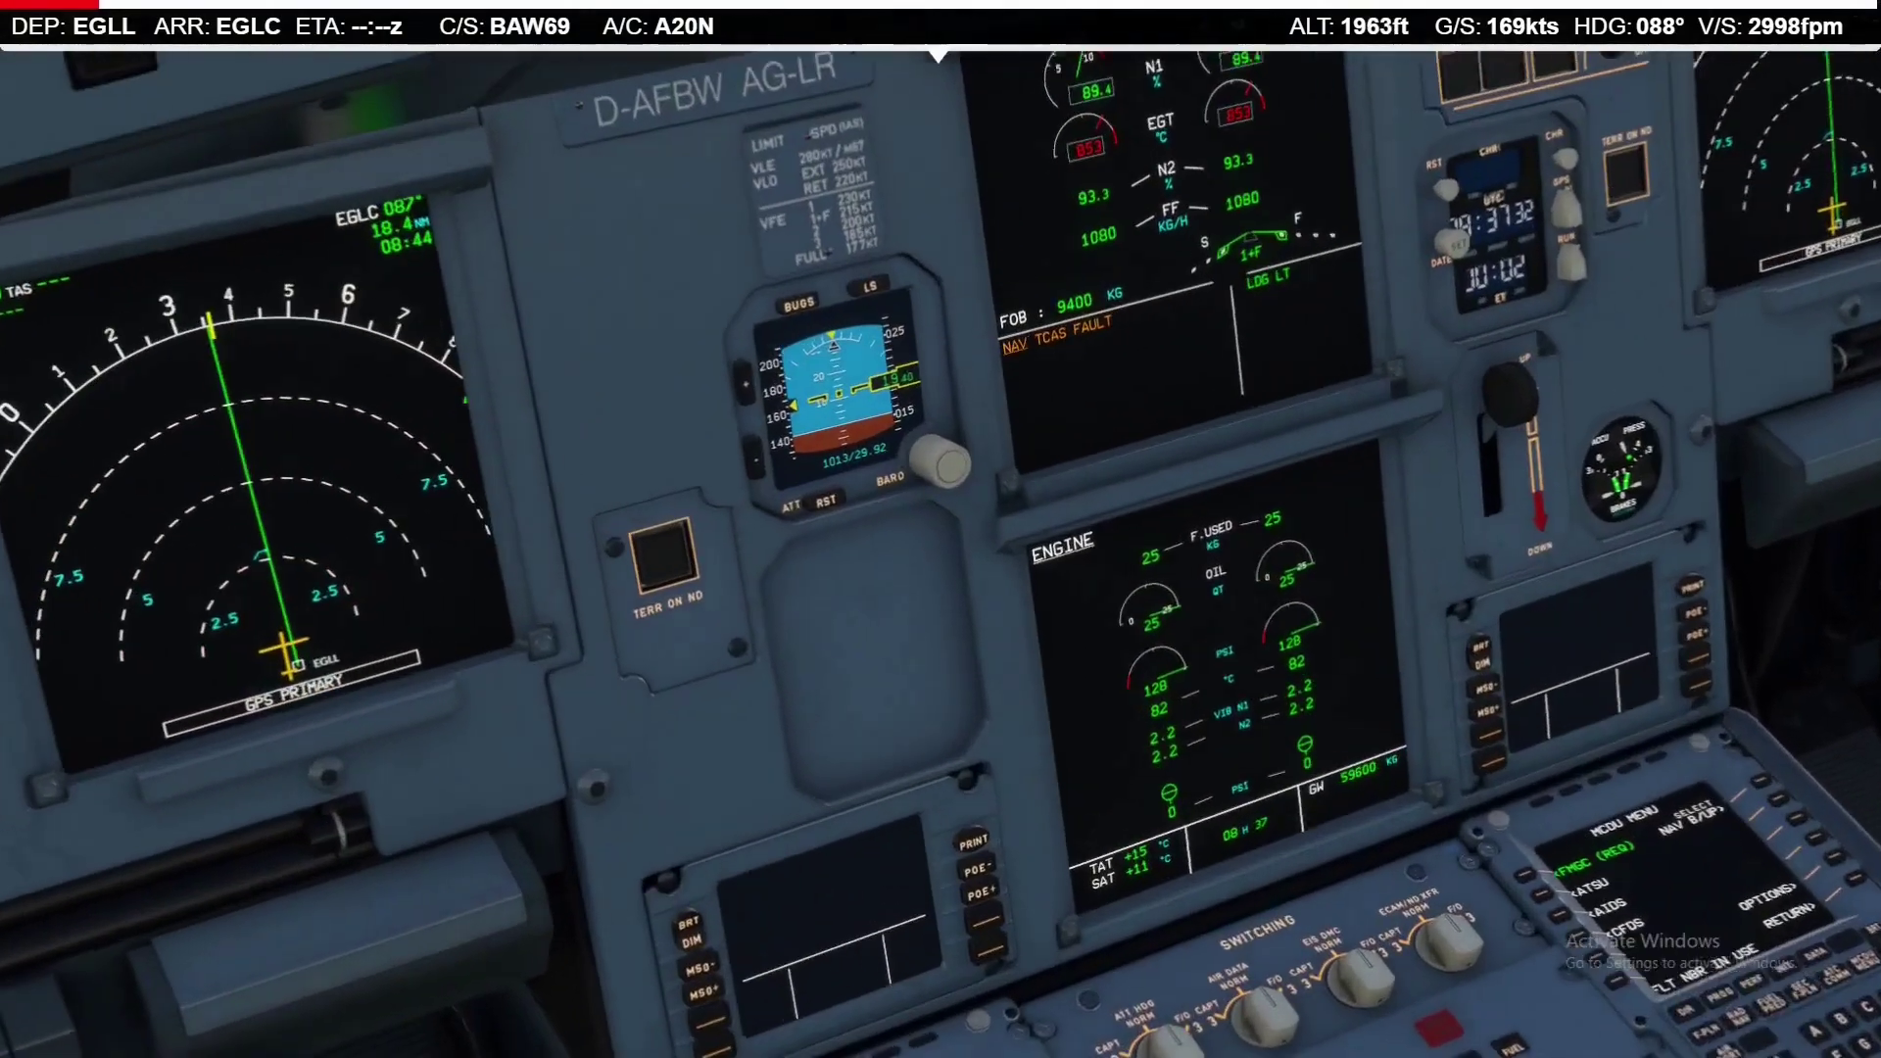
key("alt+2")
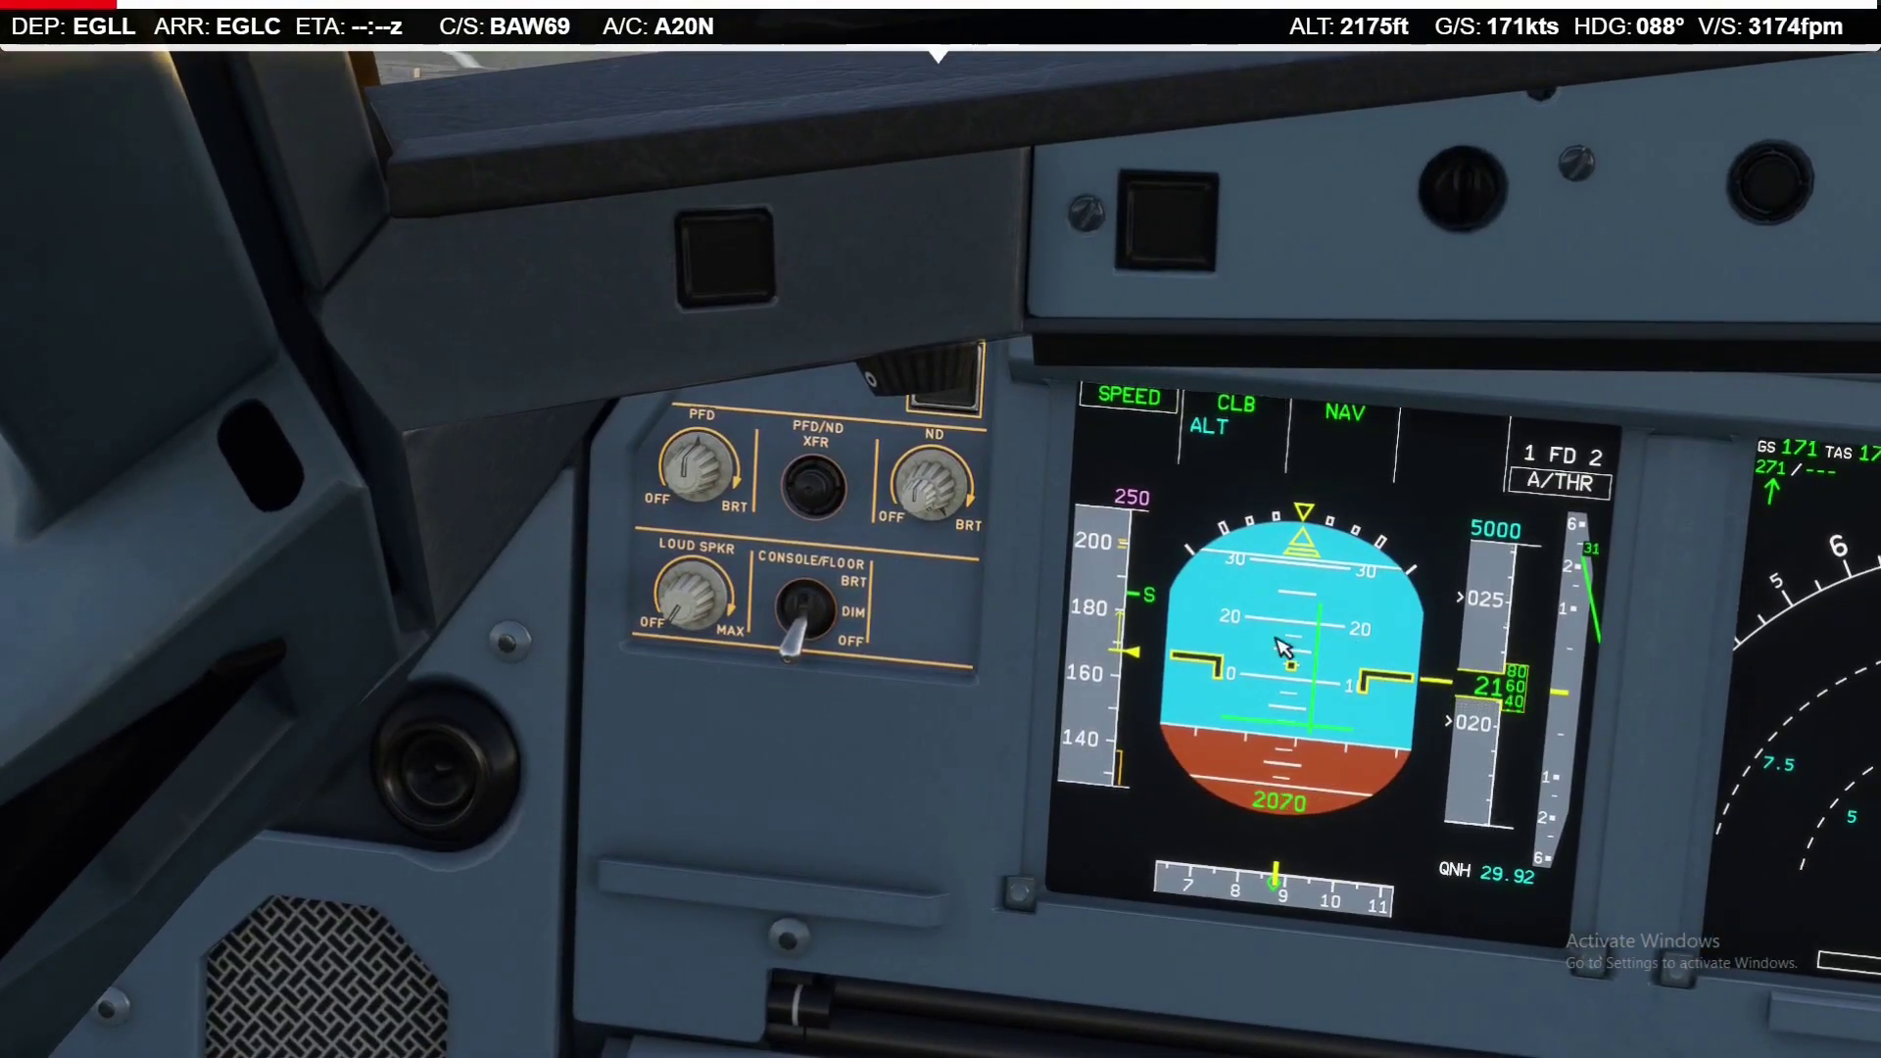
key("alt+3")
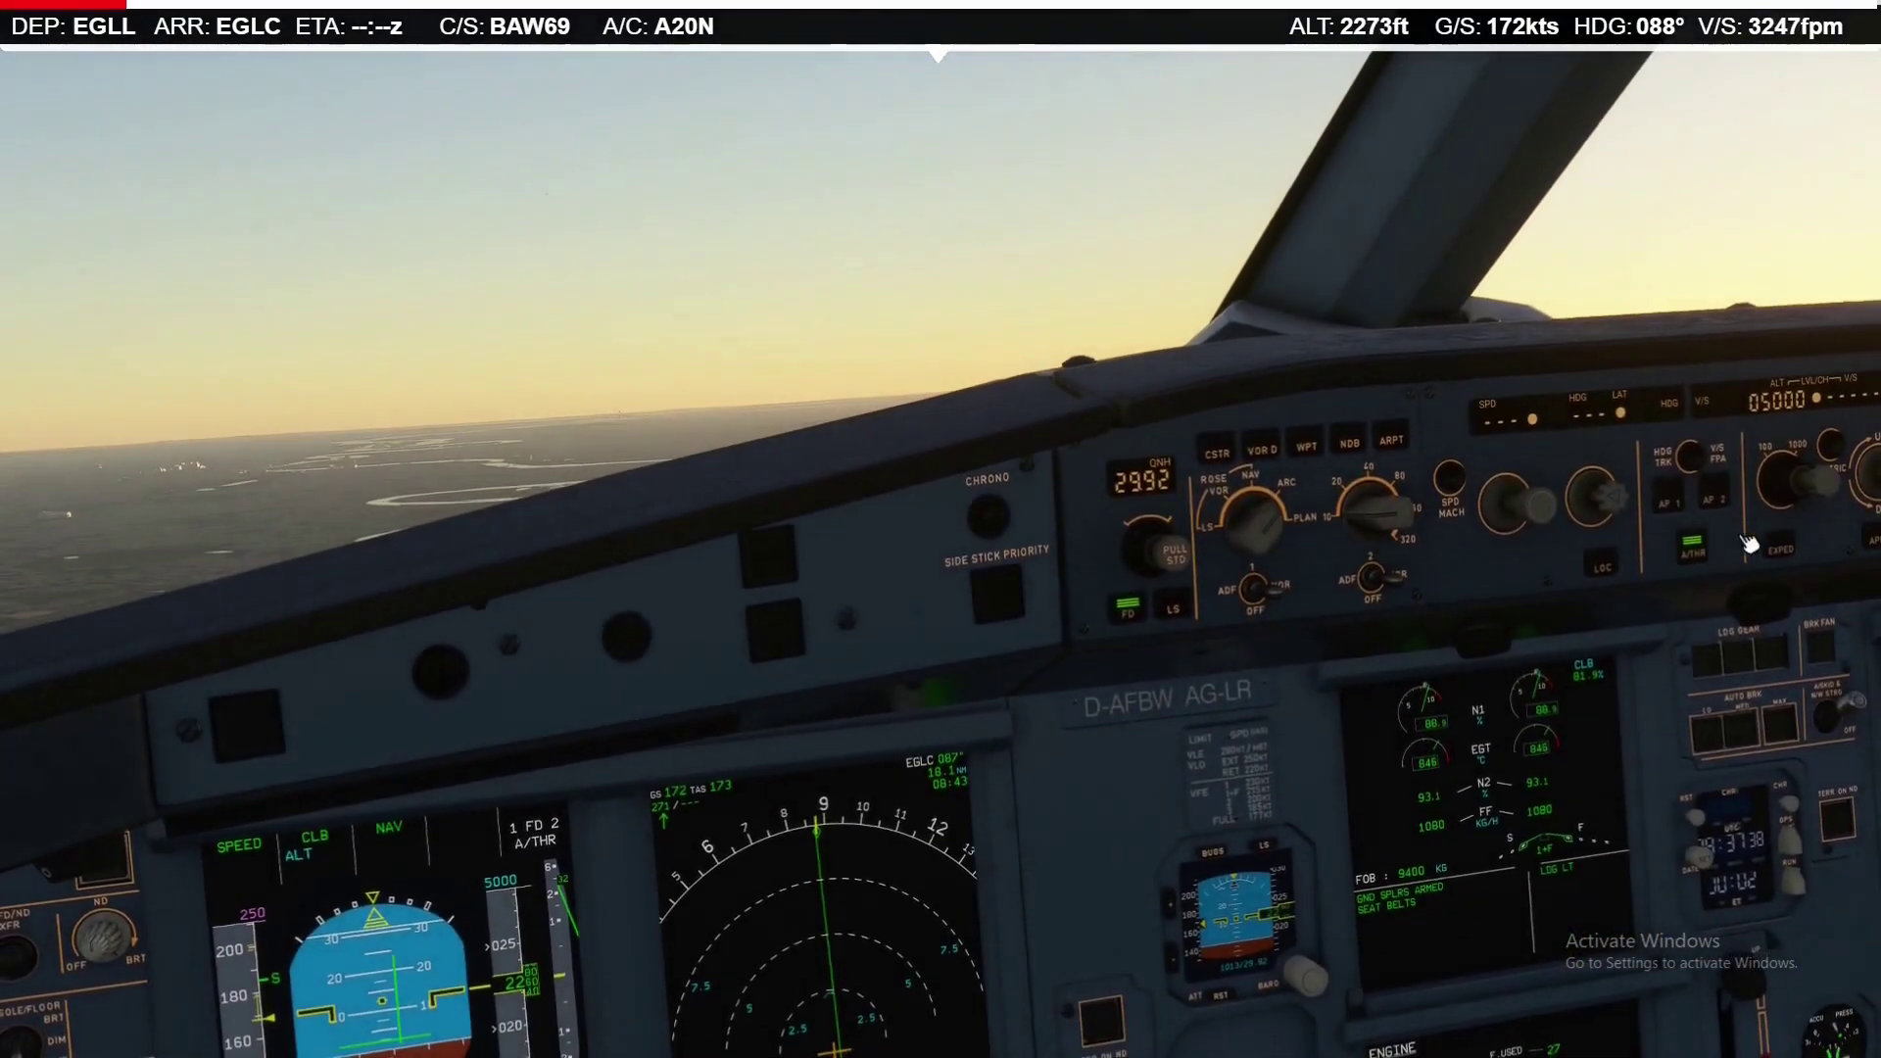
left_click(1815, 480)
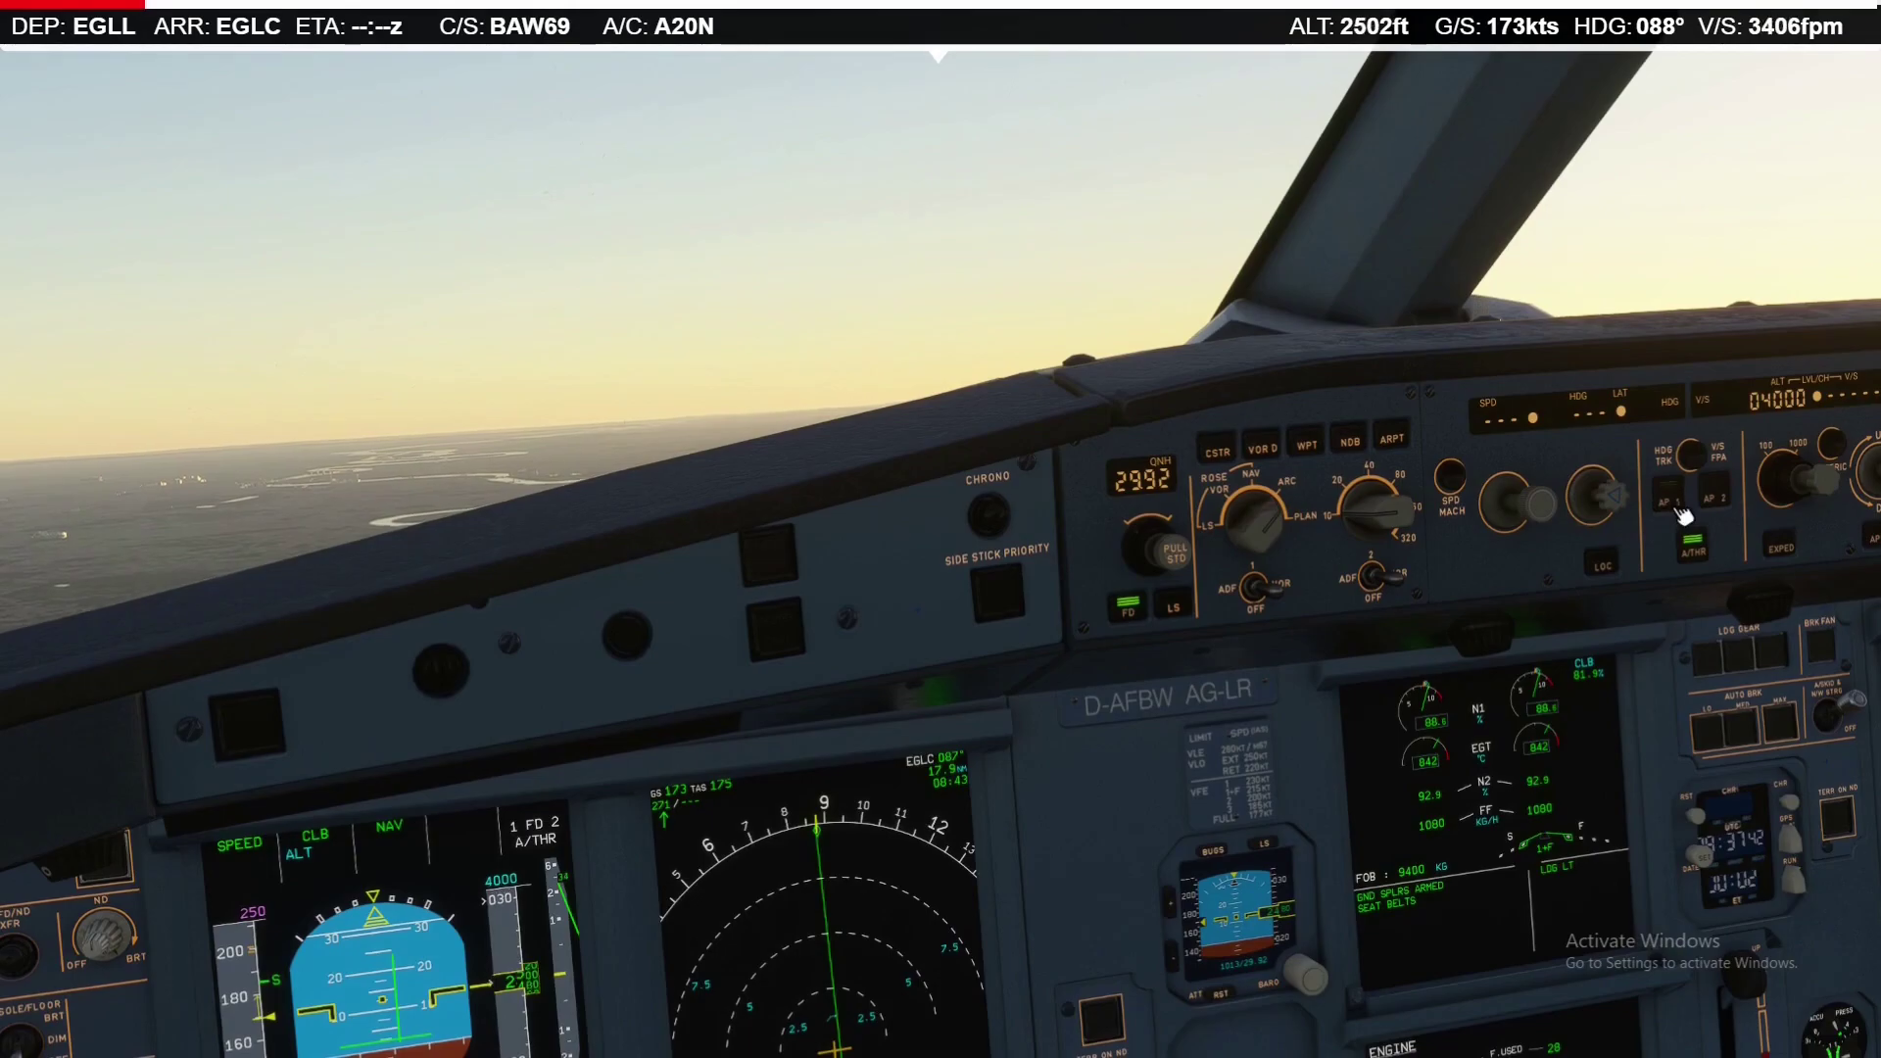
left_click(1677, 509)
left_click(1611, 517)
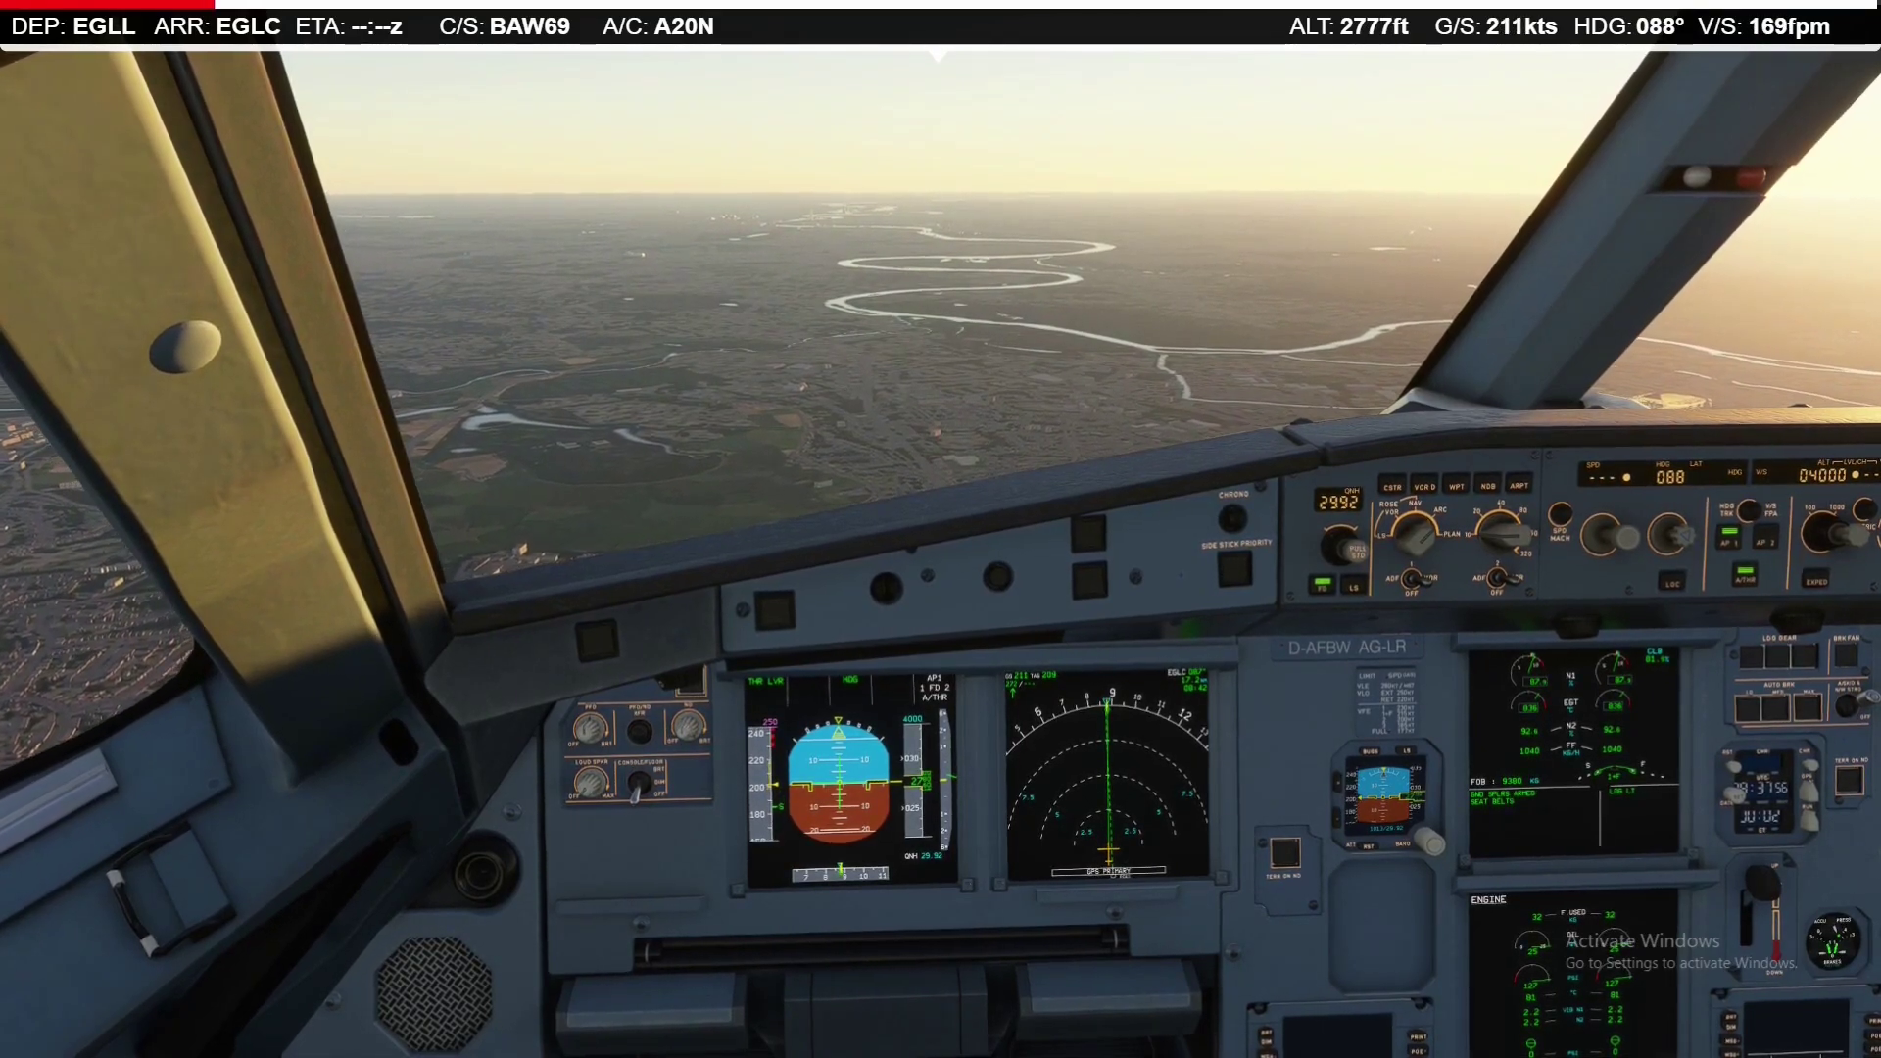
Zoom onto the PFD/ND while the autopilot carries the A20N toward the EGLC runway
key("alt+1")
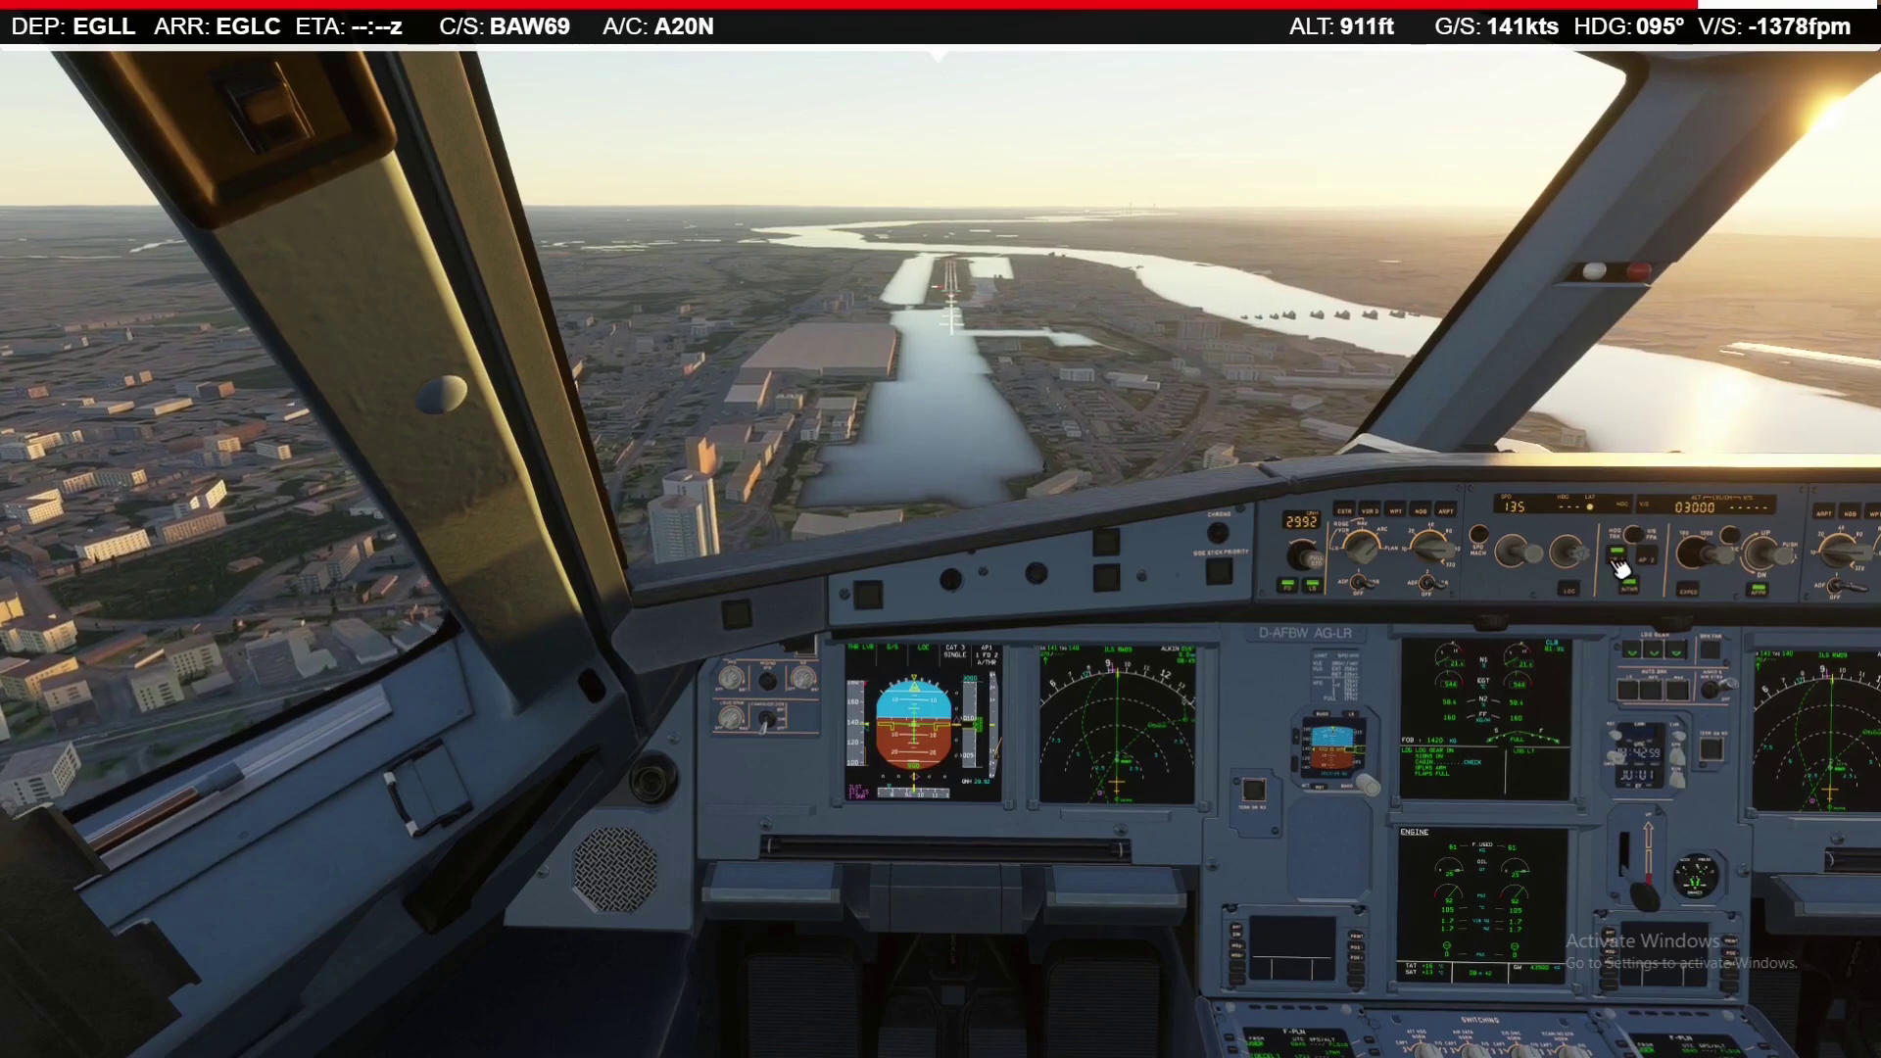
Disengage AP1 for a hand-flown final approach on heading 095°
left_click(1619, 566)
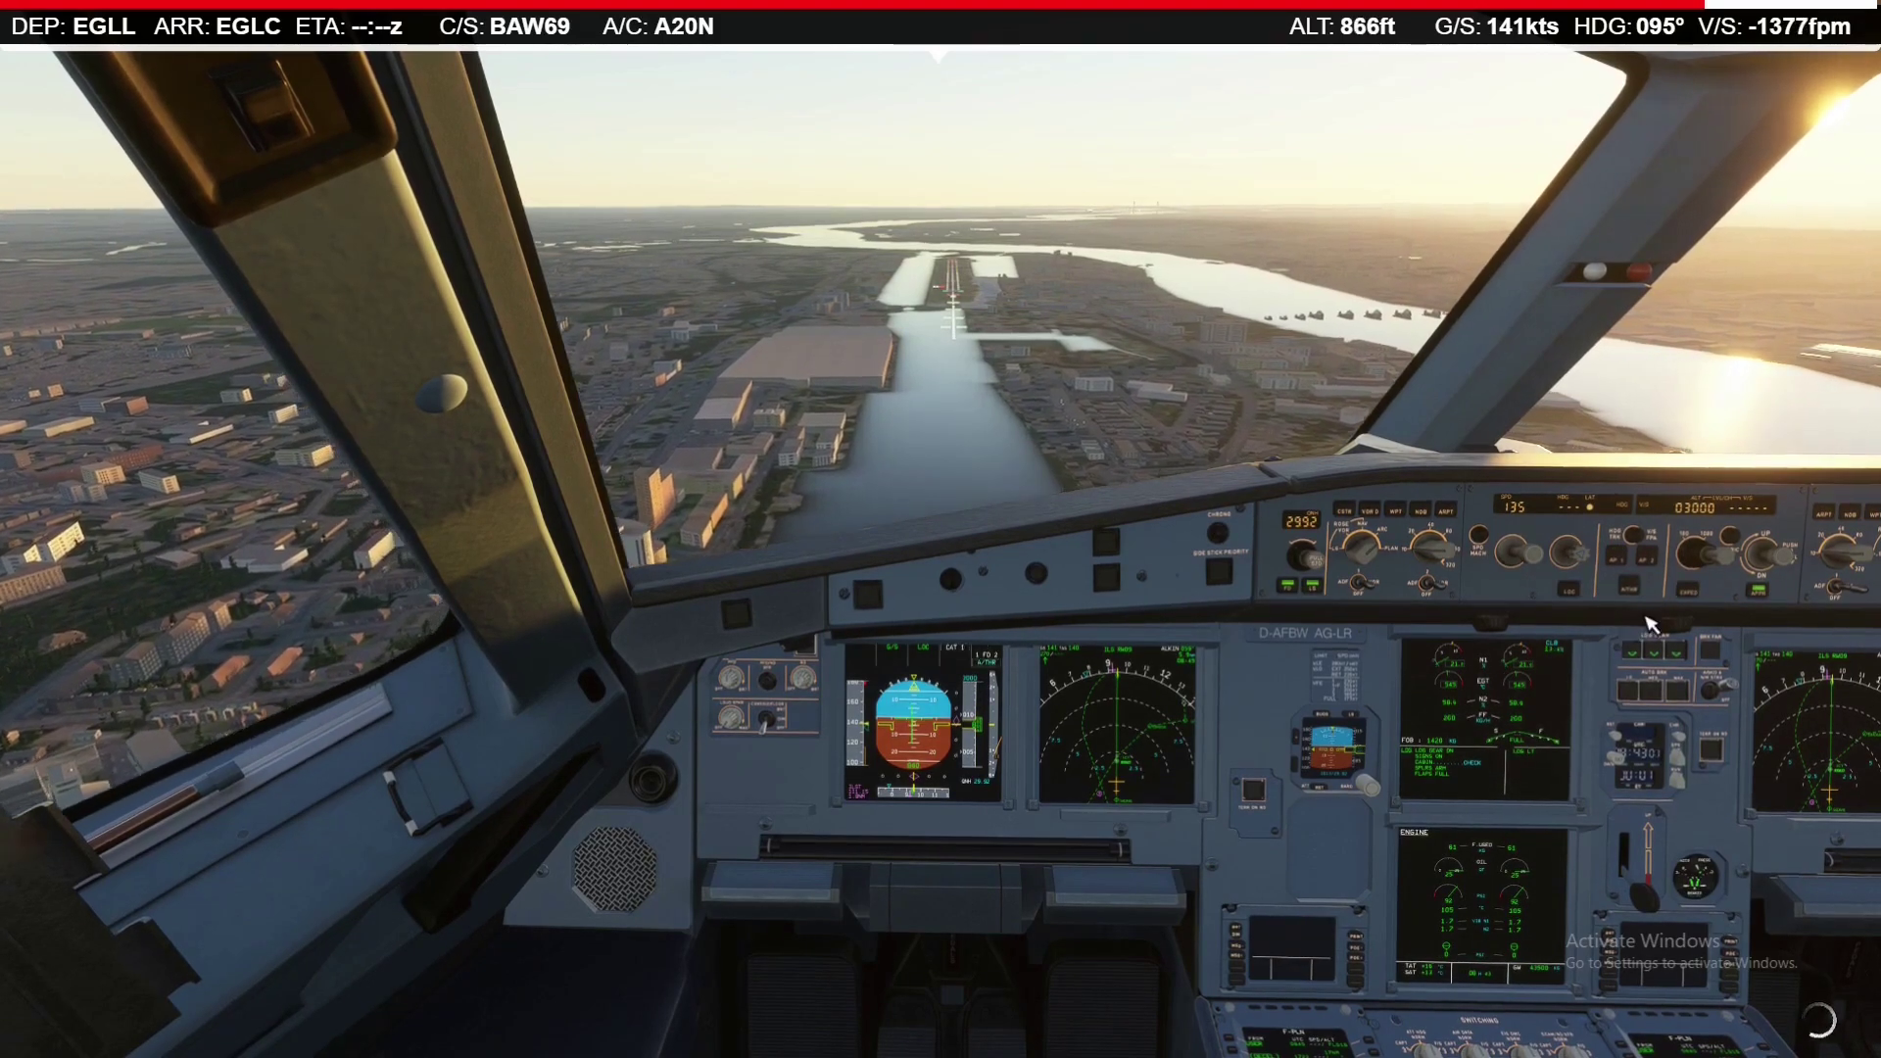